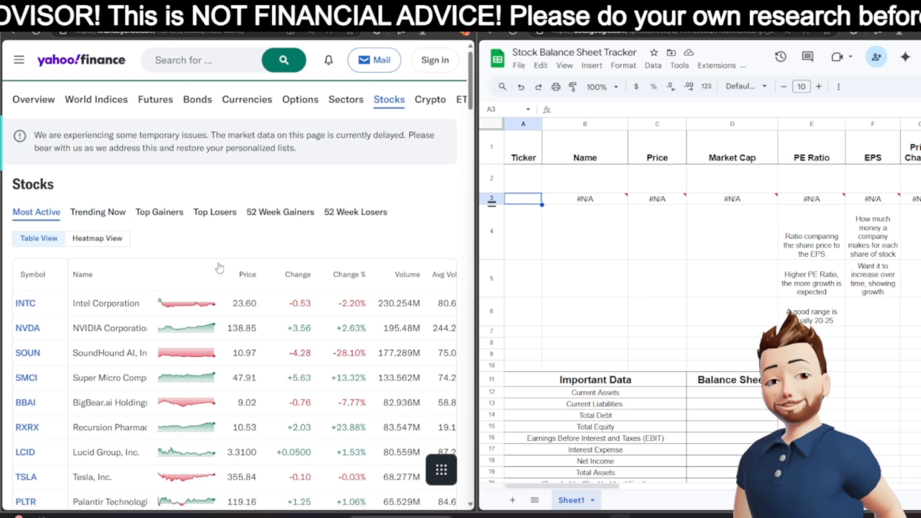
Find Apple (AAPL) in the Most Active stocks table and open its quote page
{"action": "scroll", "coordinate": [235, 287], "scroll_direction": "down", "scroll_amount": 4}
{"action": "scroll", "coordinate": [184, 316], "scroll_direction": "down", "scroll_amount": 3}
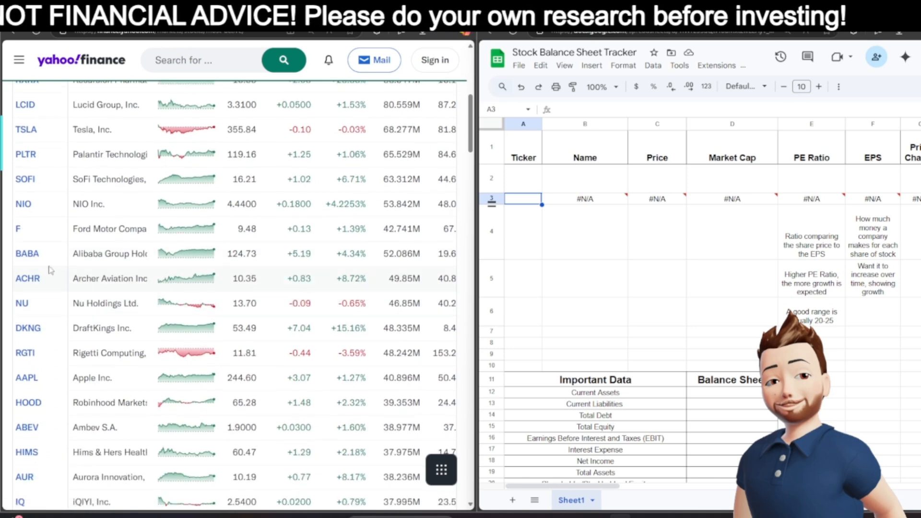
{"action": "scroll", "coordinate": [30, 259], "scroll_direction": "up", "scroll_amount": 4}
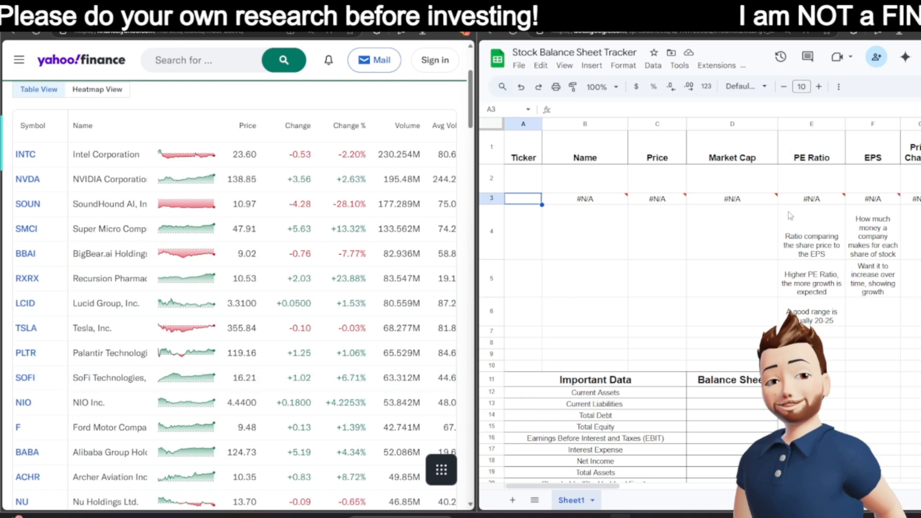
{"action": "mouse_move", "coordinate": [768, 202]}
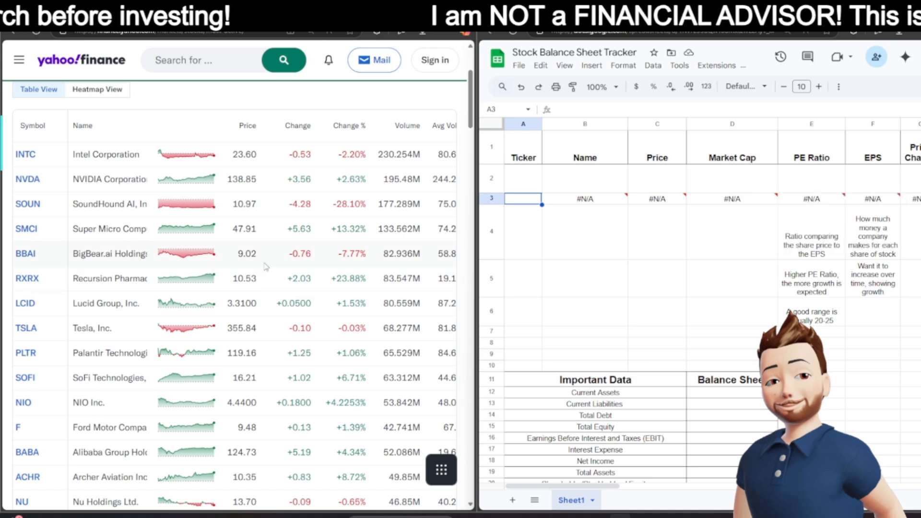
{"action": "scroll", "coordinate": [315, 301], "scroll_direction": "up", "scroll_amount": 2}
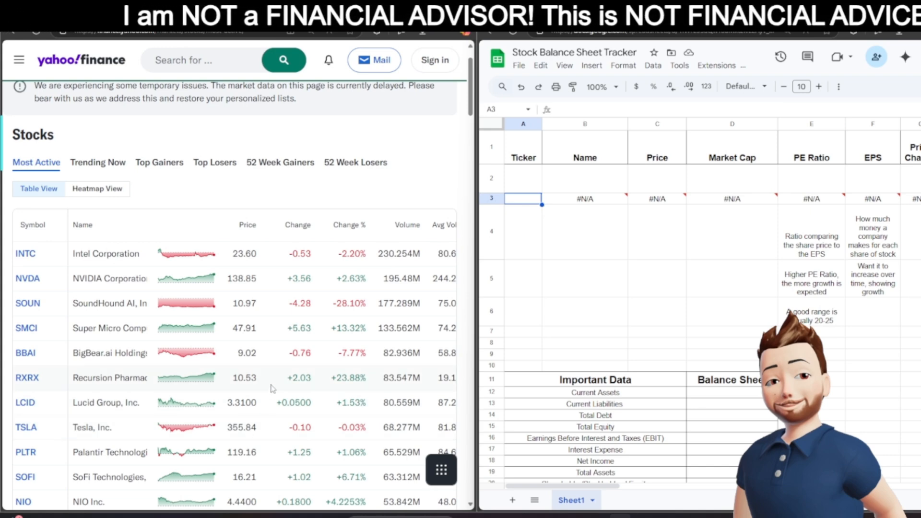
{"action": "scroll", "coordinate": [222, 380], "scroll_direction": "down", "scroll_amount": 6}
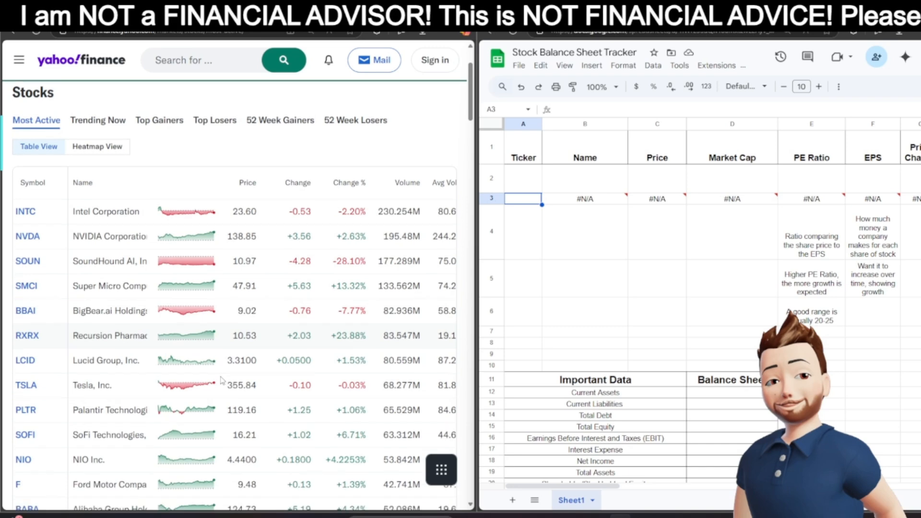
{"action": "left_click", "coordinate": [30, 382]}
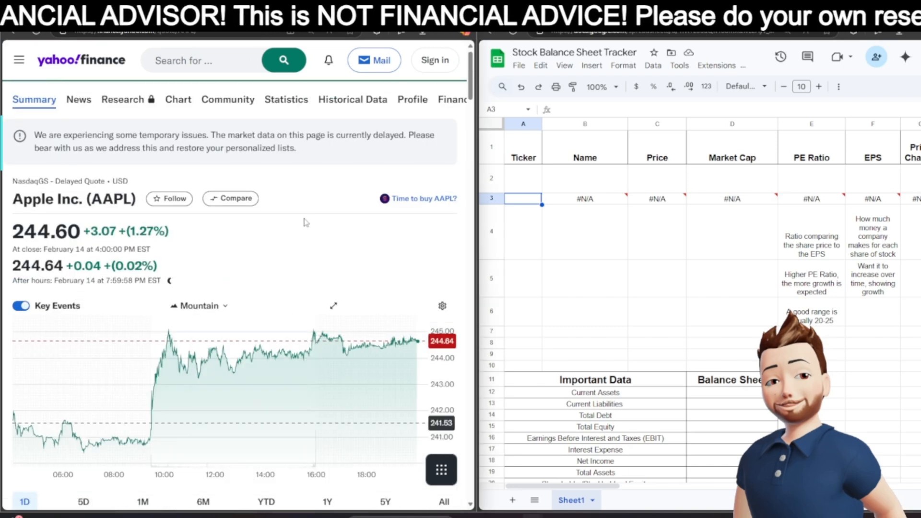
Open Apple's financials and show its income statement
{"action": "scroll", "coordinate": [301, 221], "scroll_direction": "down", "scroll_amount": 3}
{"action": "scroll", "coordinate": [298, 224], "scroll_direction": "up", "scroll_amount": 4}
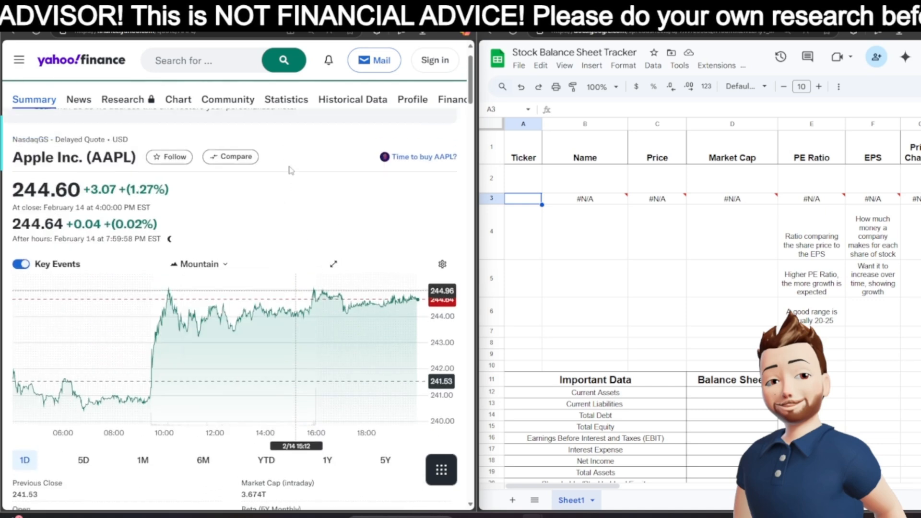
{"action": "left_click", "coordinate": [449, 103]}
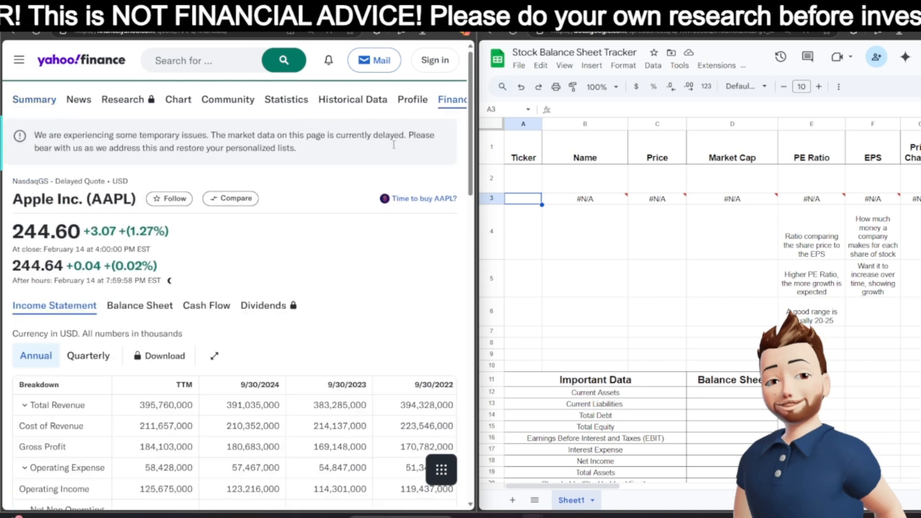
{"action": "scroll", "coordinate": [268, 245], "scroll_direction": "down", "scroll_amount": 2}
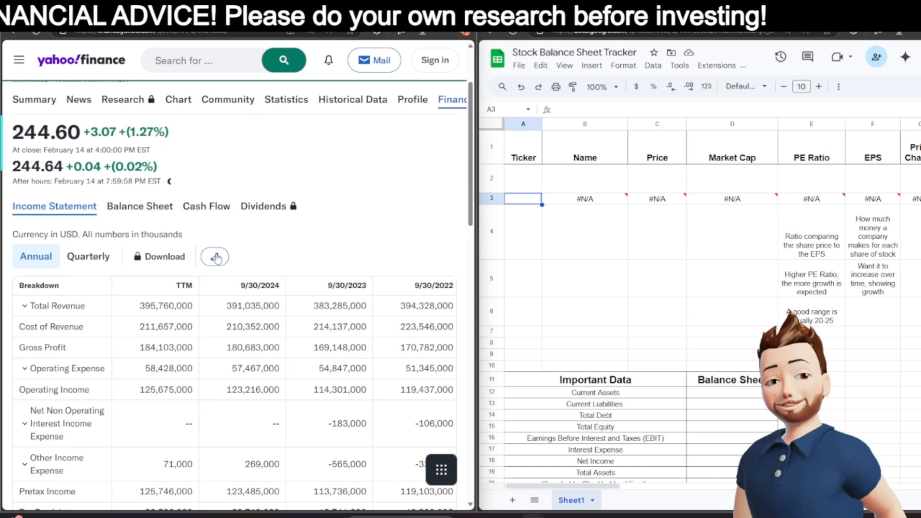
Enter AAPL as the ticker in cell A3 of the Stock Balance Sheet Tracker
{"action": "scroll", "coordinate": [722, 246], "scroll_direction": "down", "scroll_amount": 3}
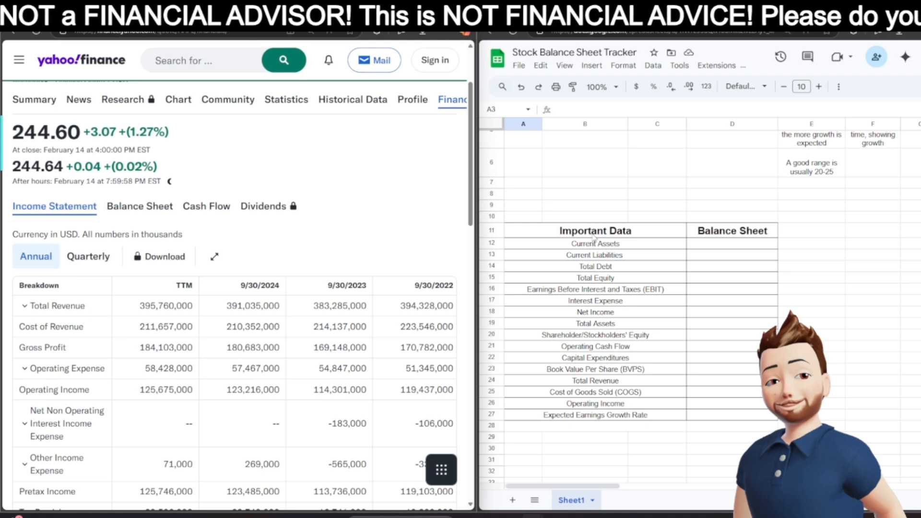
{"action": "scroll", "coordinate": [594, 235], "scroll_direction": "up", "scroll_amount": 3}
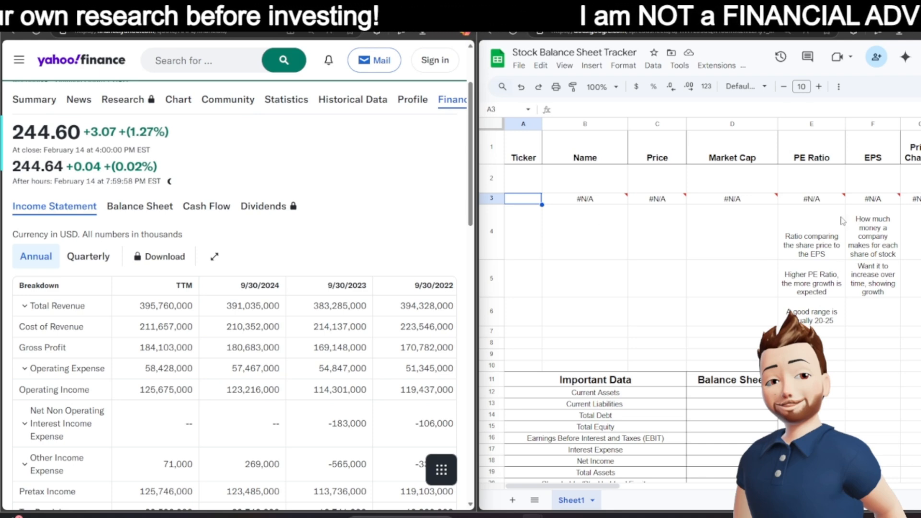
{"action": "double_click", "coordinate": [528, 199]}
{"action": "type", "text": "AAPL"}
{"action": "key", "text": "Return"}
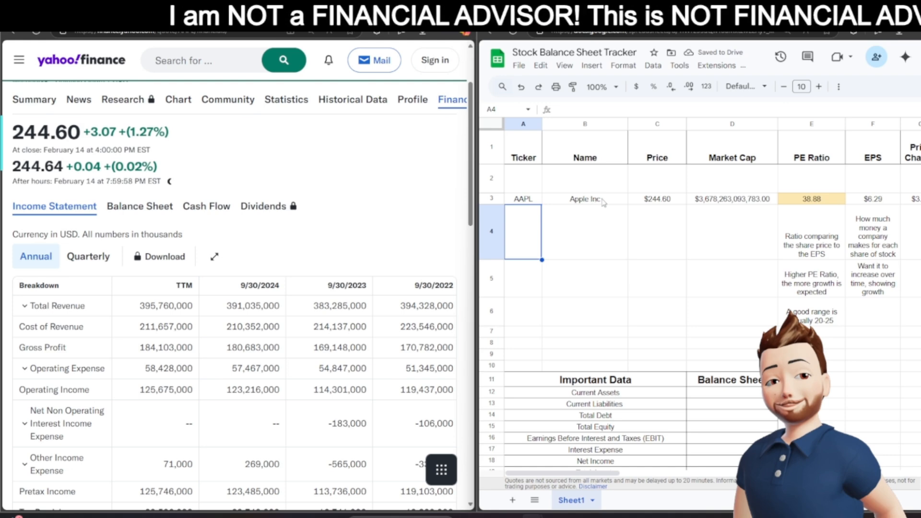
Inspect the price formula in C3 and the neighbouring Apple metrics in row 3
{"action": "left_click", "coordinate": [650, 202]}
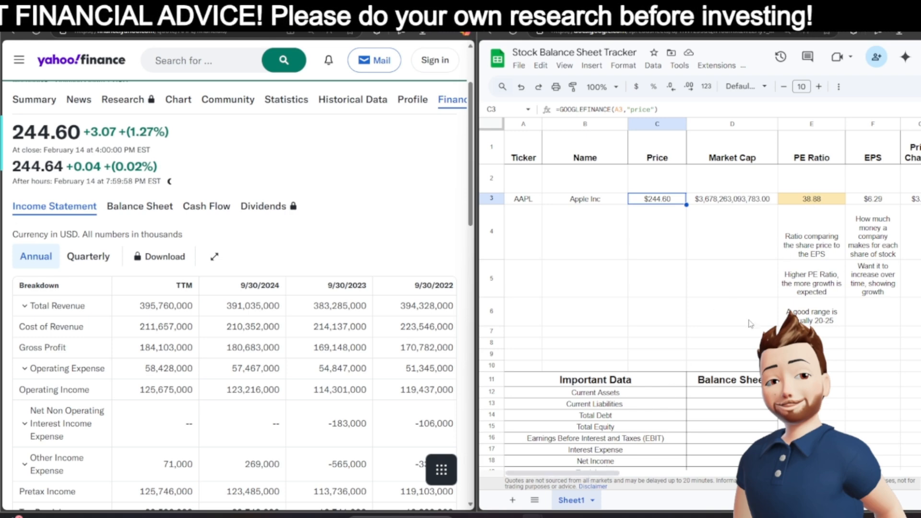
{"action": "mouse_move", "coordinate": [604, 475]}
{"action": "left_mouse_down"}
{"action": "mouse_move", "coordinate": [648, 472]}
{"action": "mouse_move", "coordinate": [618, 472]}
{"action": "left_mouse_up"}
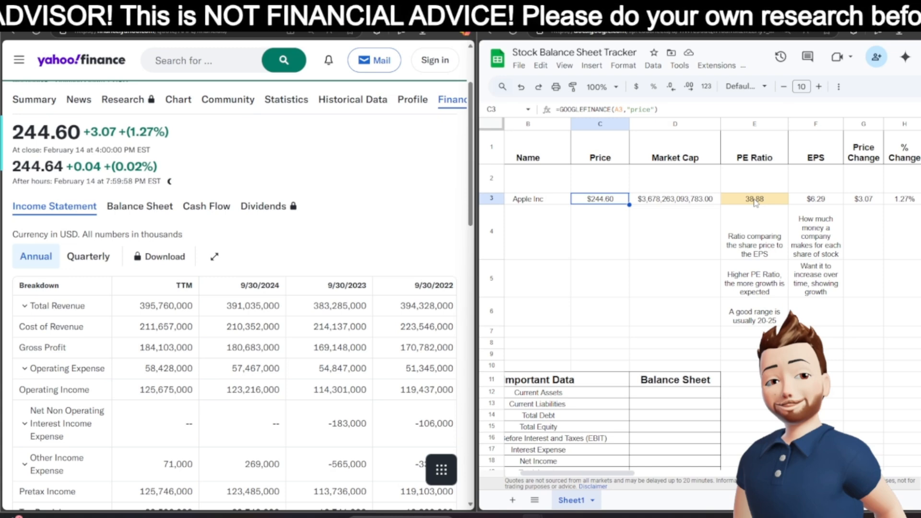
Try entering AMD in the Name cell B3
{"action": "left_click", "coordinate": [551, 204]}
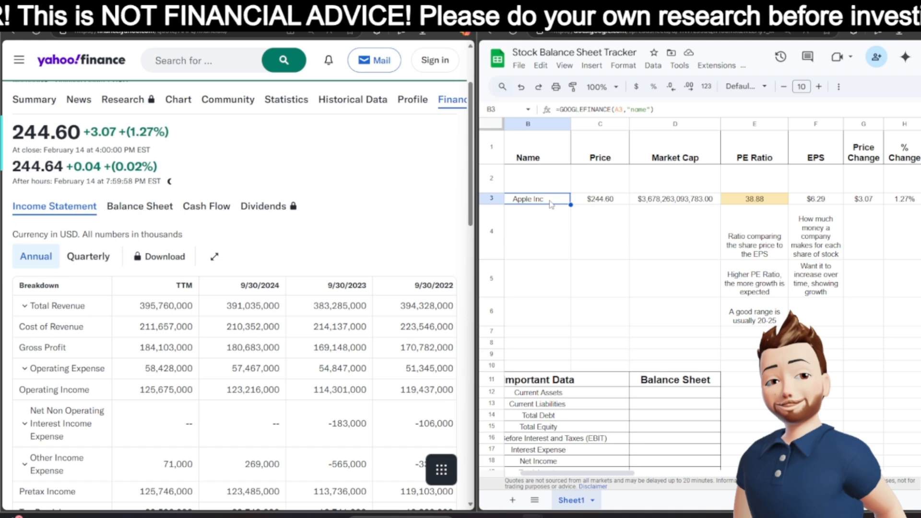
{"action": "key", "text": "Caps_Lock"}
{"action": "type", "text": "amd"}
{"action": "key", "text": "BackSpace"}
{"action": "key", "text": "BackSpace"}
{"action": "key", "text": "BackSpace"}
{"action": "key", "text": "Caps_Lock"}
{"action": "type", "text": "AMD"}
{"action": "key", "text": "Return"}
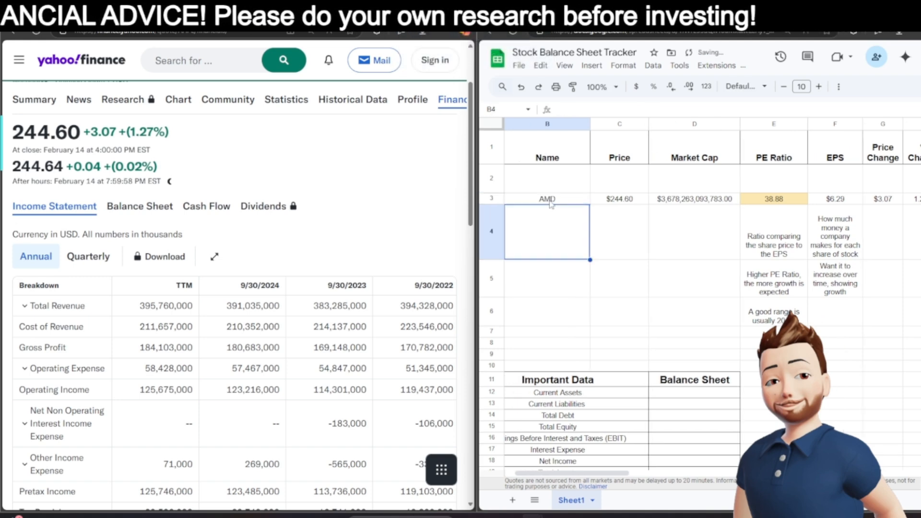
Undo the AMD entry in B3 and restore AAPL as the ticker in A3
{"action": "key", "text": "ctrl+z"}
{"action": "key", "text": "ctrl+z"}
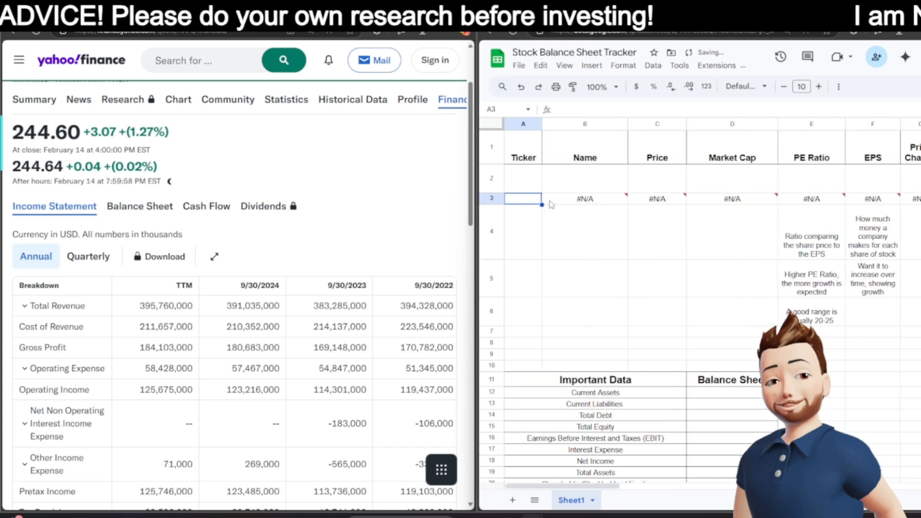
{"action": "key", "text": "ctrl+z"}
{"action": "key", "text": "ctrl+z"}
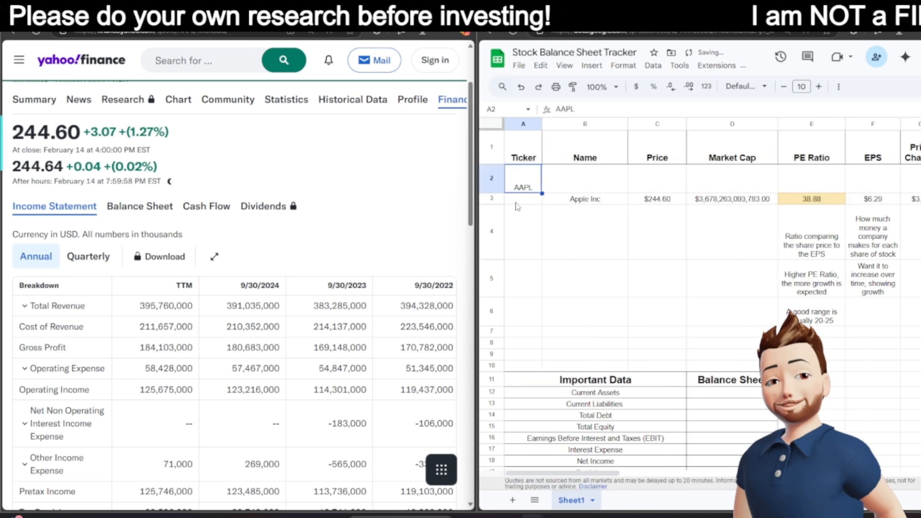
{"action": "key", "text": "ctrl+y"}
Try the ticker amd in cell A3 and undo that entry
{"action": "type", "text": "amd"}
{"action": "key", "text": "Return"}
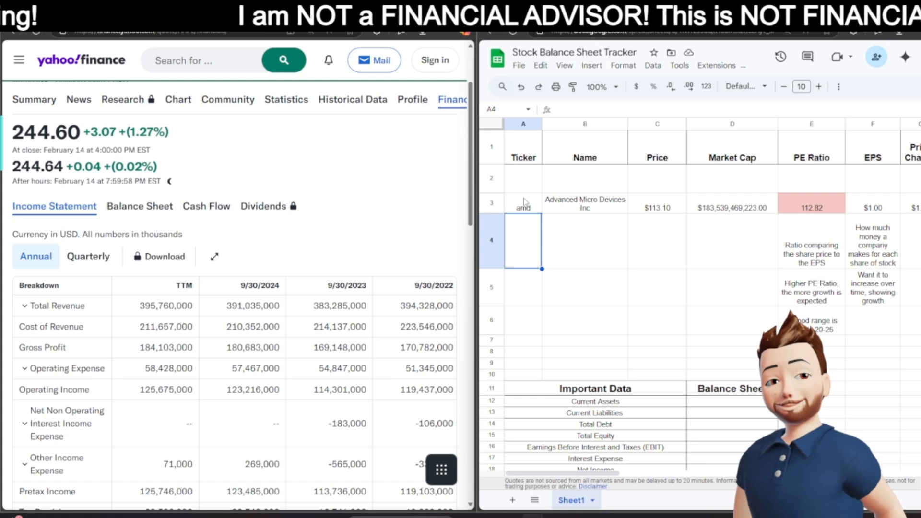
{"action": "key", "text": "ctrl+z"}
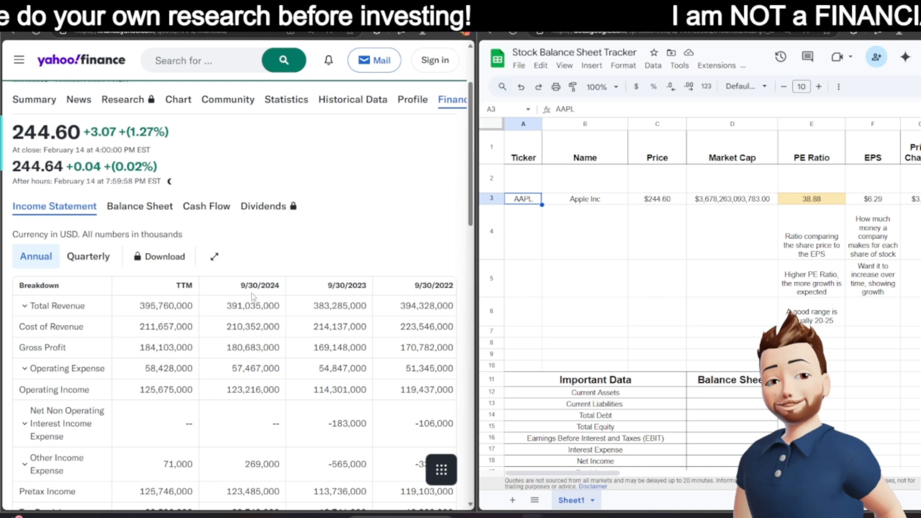
Switch Apple's income statement from annual to quarterly figures
{"action": "left_click", "coordinate": [89, 259]}
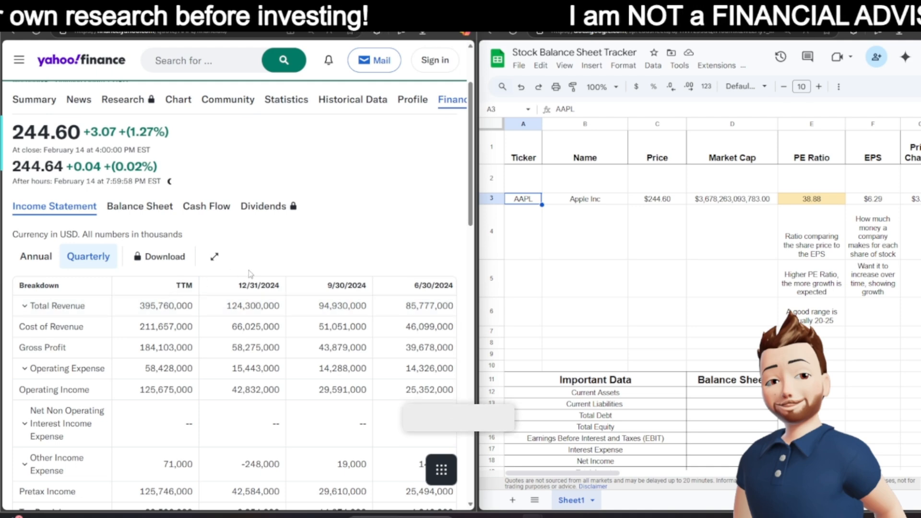
{"action": "scroll", "coordinate": [198, 252], "scroll_direction": "down", "scroll_amount": 2}
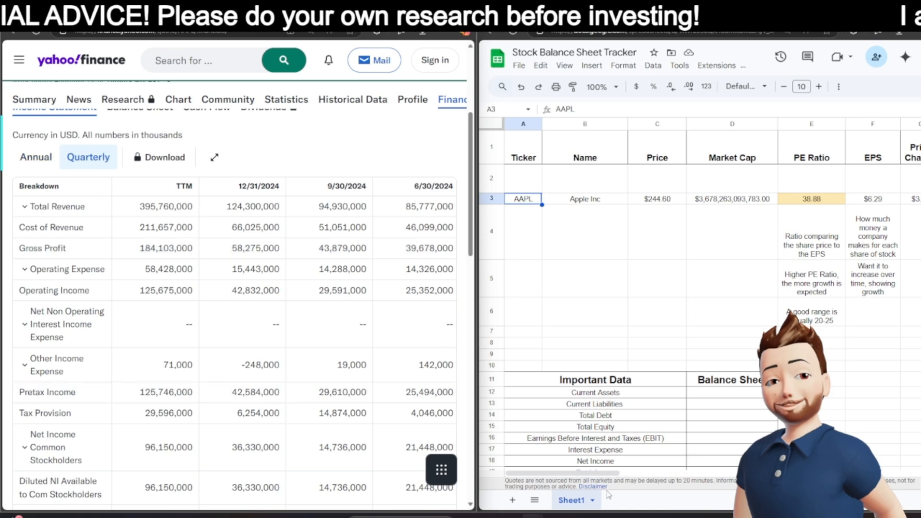
Enter 124300000 as Total Revenue in cell D24 of the Important Data table
{"action": "left_click_drag", "start_coordinate": [608, 478], "coordinate": [663, 474]}
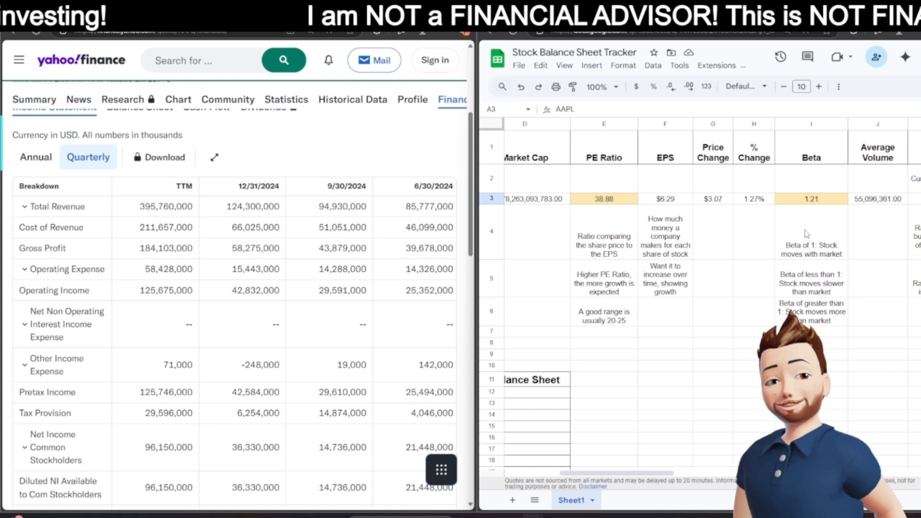
{"action": "left_click_drag", "start_coordinate": [641, 472], "coordinate": [551, 469]}
{"action": "scroll", "coordinate": [653, 282], "scroll_direction": "down", "scroll_amount": 5}
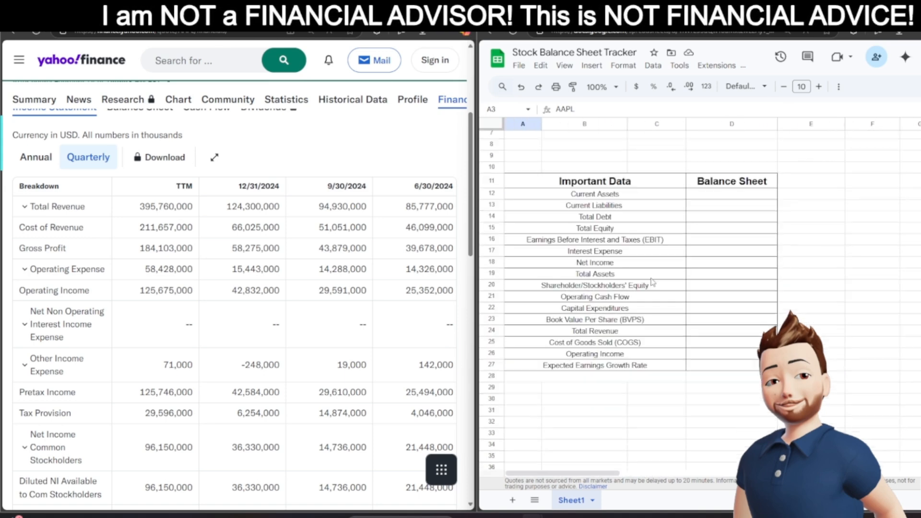
{"action": "left_click", "coordinate": [697, 195]}
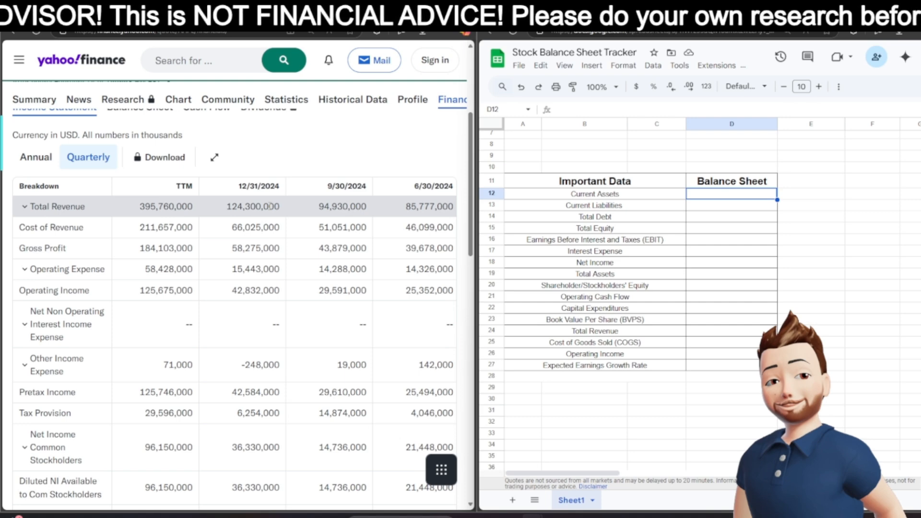
{"action": "left_click", "coordinate": [719, 332]}
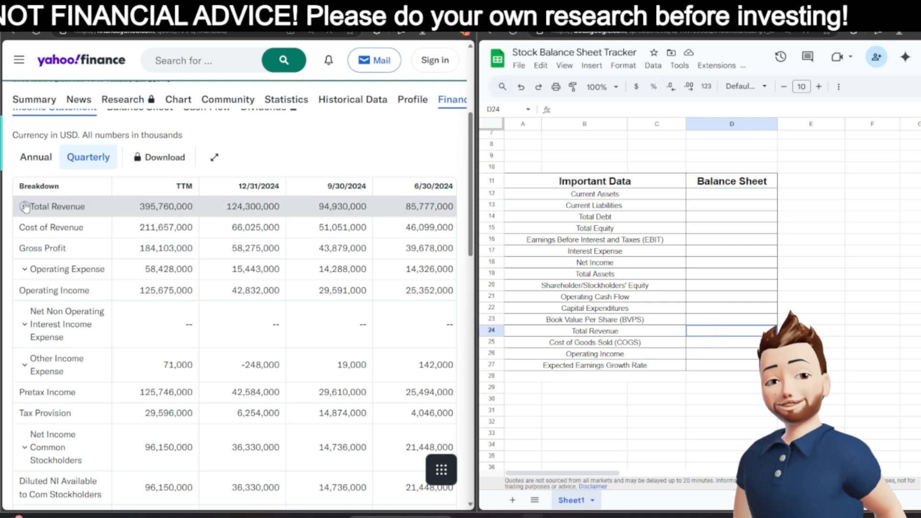
{"action": "type", "text": "12"}
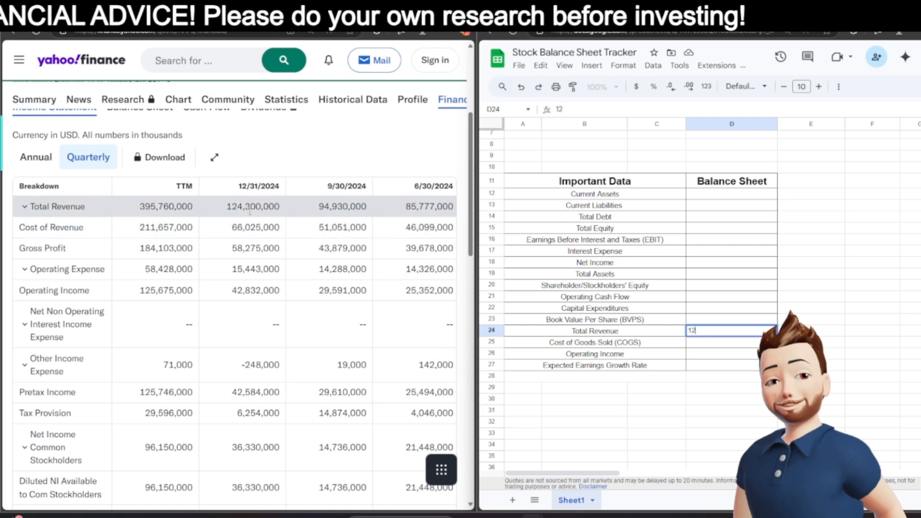
{"action": "type", "text": "4300000"}
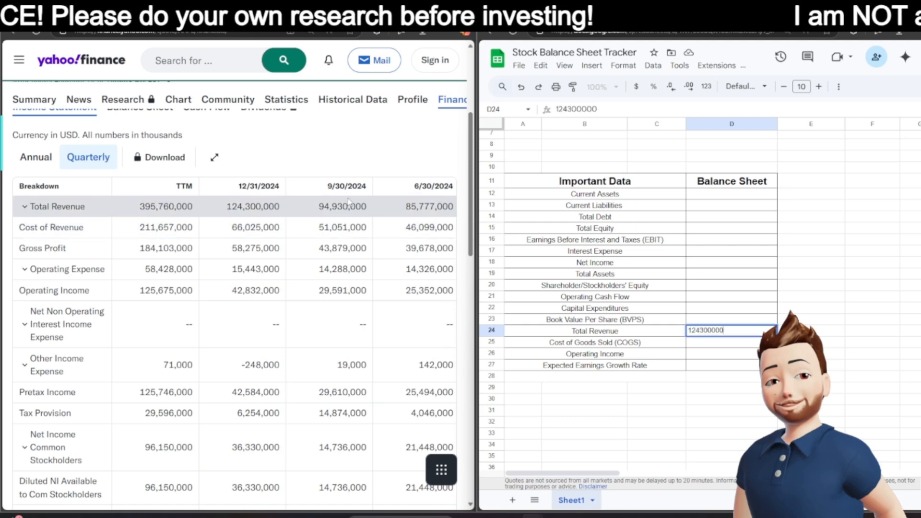
{"action": "key", "text": "Return"}
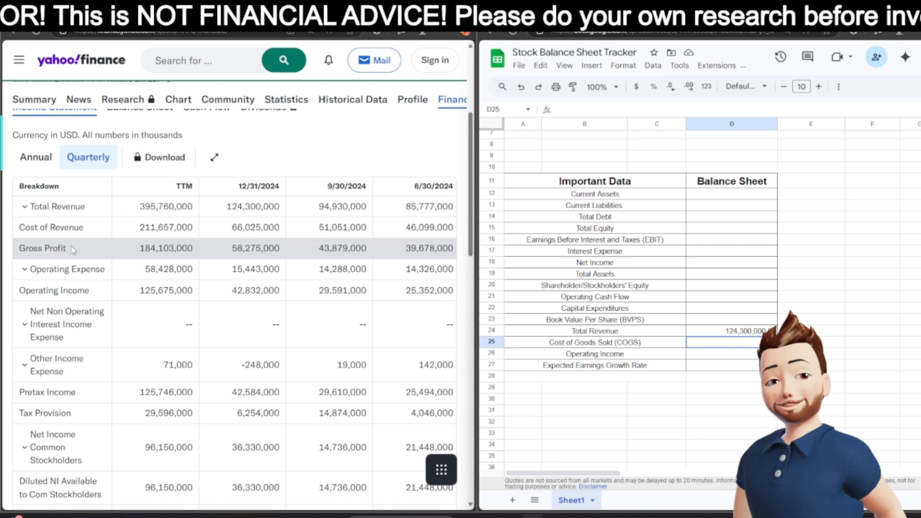
Enter Apple's 12/31/2024 operating income, 42832000, in the Operating Income cell D26
{"action": "scroll", "coordinate": [82, 254], "scroll_direction": "down", "scroll_amount": 1}
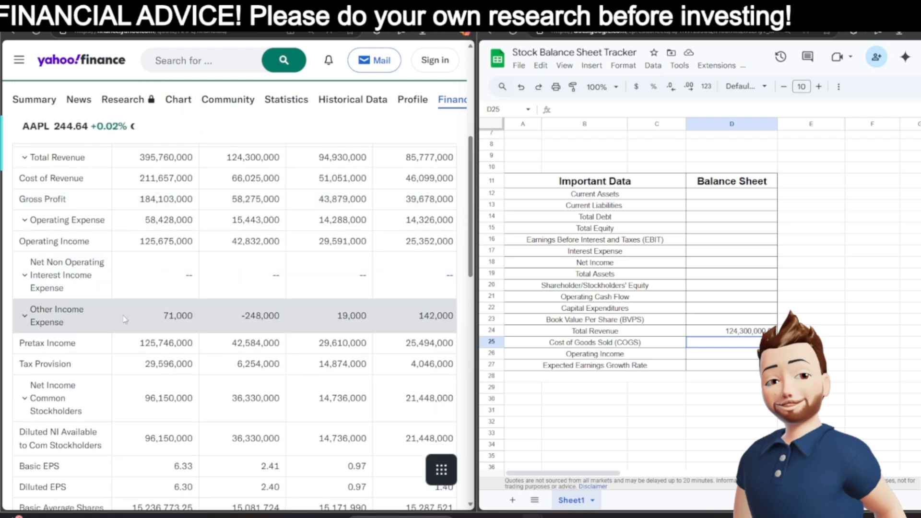
{"action": "scroll", "coordinate": [121, 315], "scroll_direction": "down", "scroll_amount": 1}
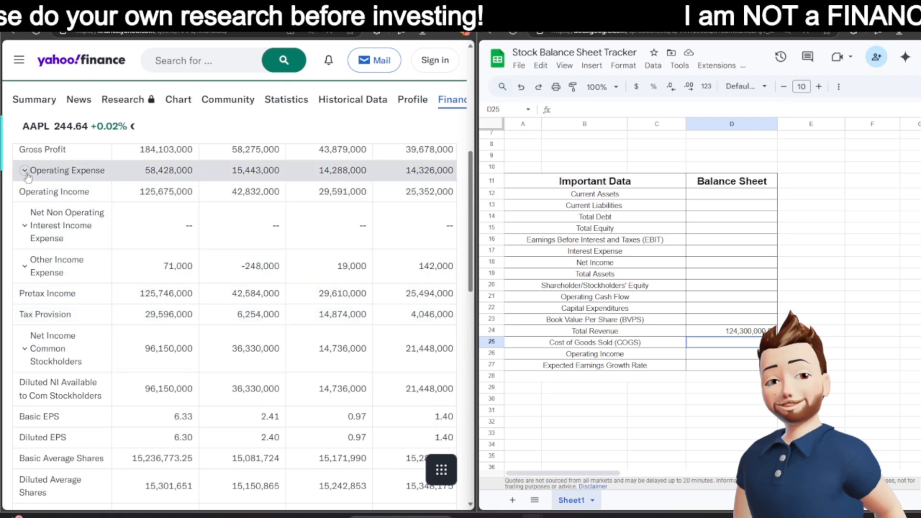
{"action": "scroll", "coordinate": [269, 218], "scroll_direction": "up", "scroll_amount": 1}
{"action": "scroll", "coordinate": [263, 214], "scroll_direction": "up", "scroll_amount": 2}
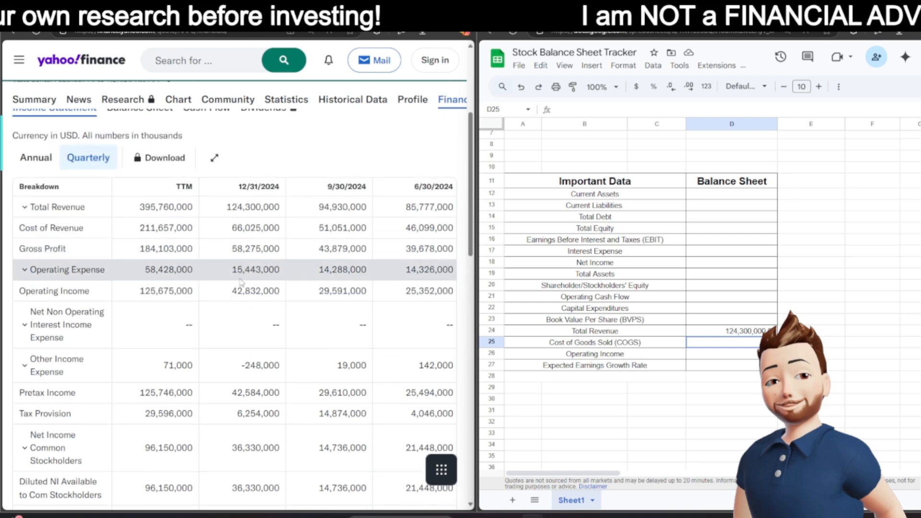
{"action": "left_click", "coordinate": [720, 359]}
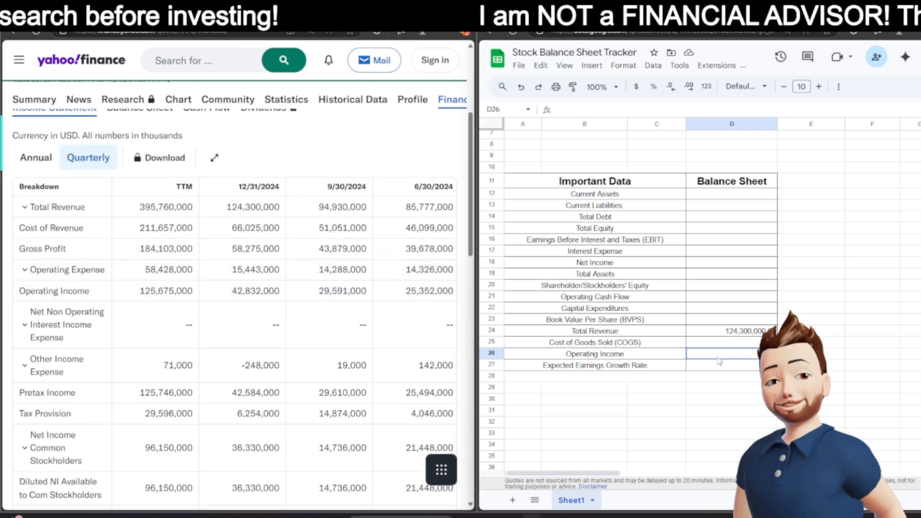
{"action": "type", "text": "42832000"}
{"action": "key", "text": "Return"}
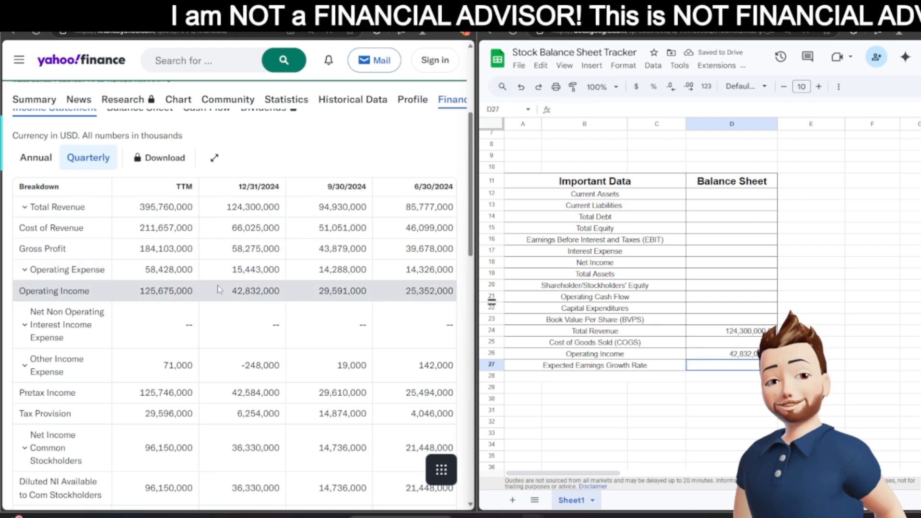
Find Interest Expense in Apple's quarterly income statement and enter N/A for it in cell D17 of the Important Data table
{"action": "scroll", "coordinate": [219, 289], "scroll_direction": "down", "scroll_amount": 5}
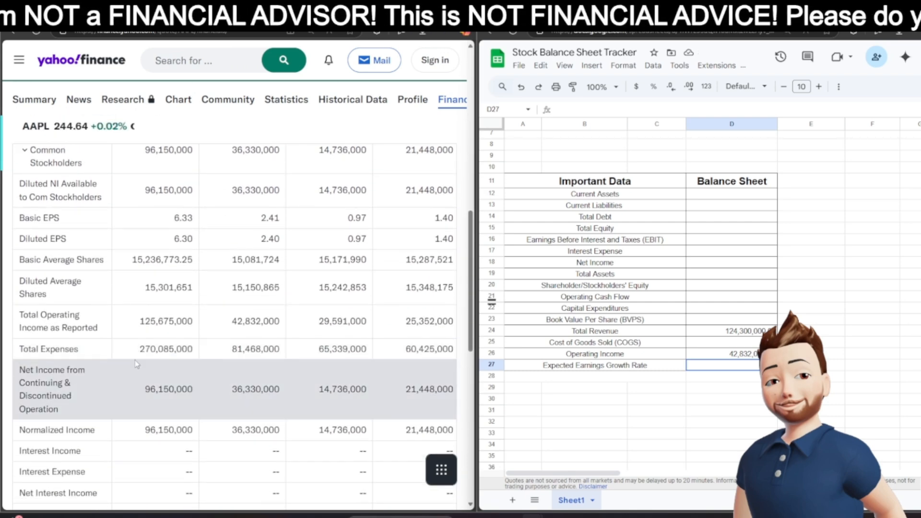
{"action": "scroll", "coordinate": [136, 362], "scroll_direction": "down", "scroll_amount": 2}
{"action": "scroll", "coordinate": [139, 369], "scroll_direction": "down", "scroll_amount": 1}
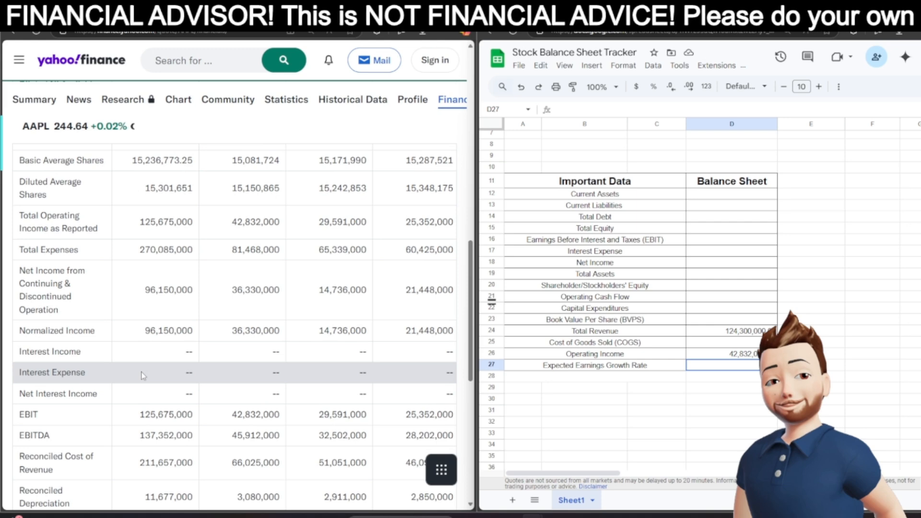
{"action": "left_click", "coordinate": [711, 256]}
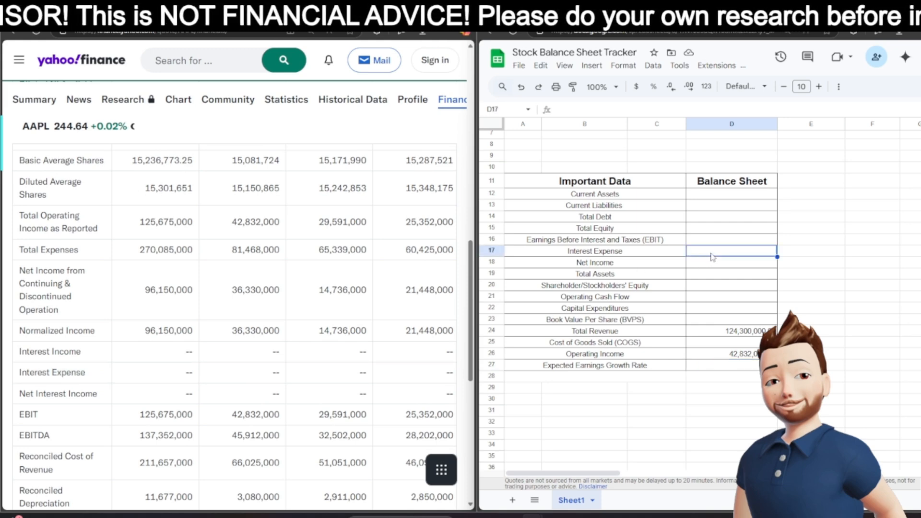
{"action": "key", "text": "Caps_Lock"}
{"action": "type", "text": "N/A"}
{"action": "key", "text": "Return"}
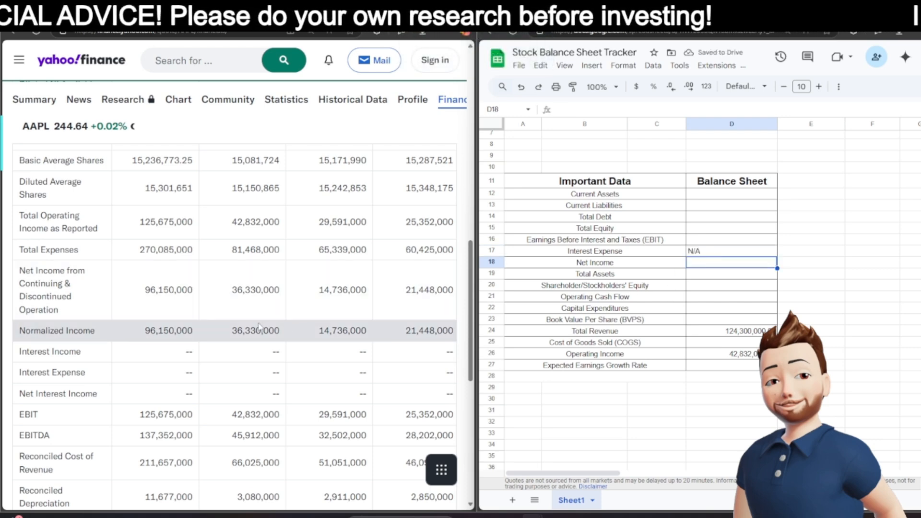
Expand the Net Income Common Stockholders row and its Net Income sub-row in the quarterly income statement
{"action": "scroll", "coordinate": [60, 283], "scroll_direction": "up", "scroll_amount": 1}
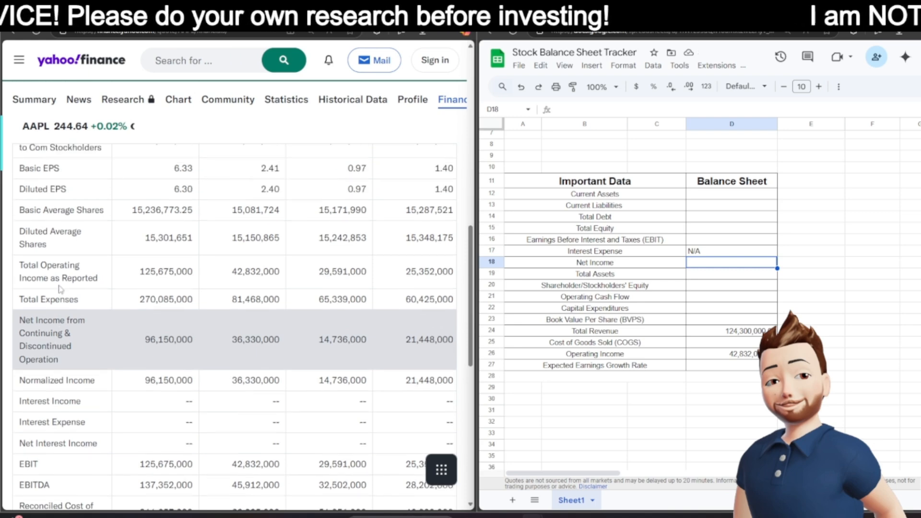
{"action": "scroll", "coordinate": [50, 330], "scroll_direction": "up", "scroll_amount": 4}
{"action": "left_click", "coordinate": [24, 299]}
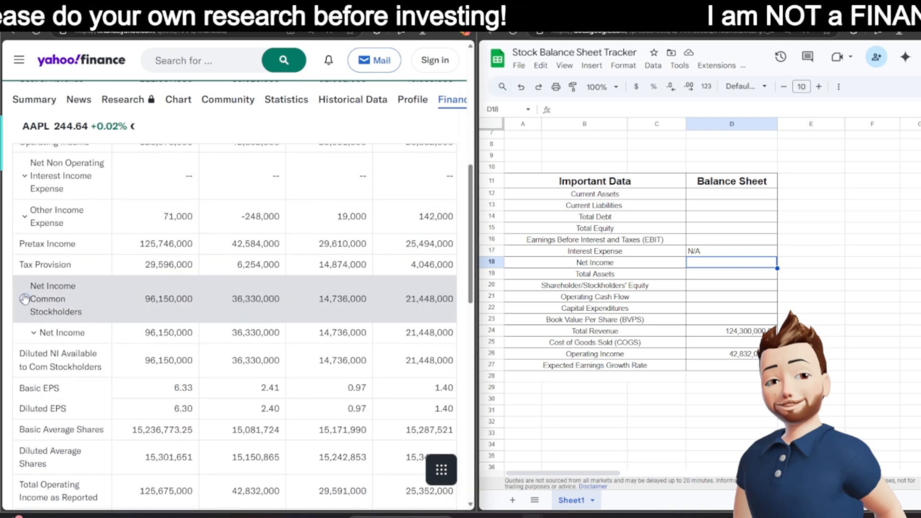
{"action": "scroll", "coordinate": [192, 345], "scroll_direction": "up", "scroll_amount": 1}
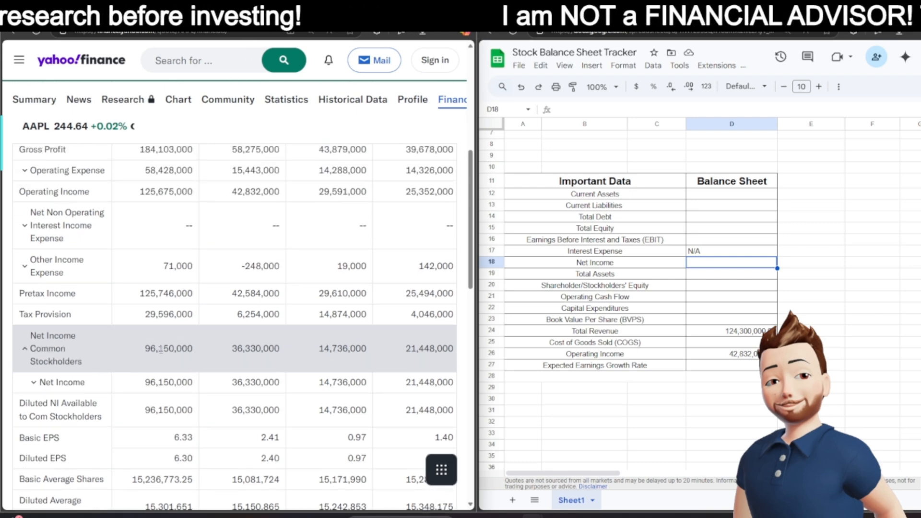
{"action": "scroll", "coordinate": [169, 344], "scroll_direction": "down", "scroll_amount": 1}
{"action": "left_click", "coordinate": [35, 333]}
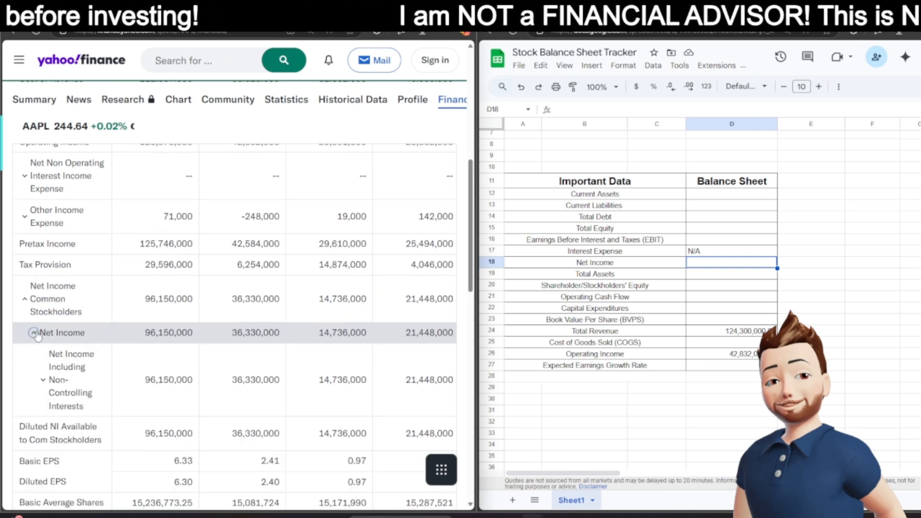
Enter Apple's 12/31/2024 net income, 36330000, in the Net Income cell D18
{"action": "scroll", "coordinate": [38, 336], "scroll_direction": "down", "scroll_amount": 7}
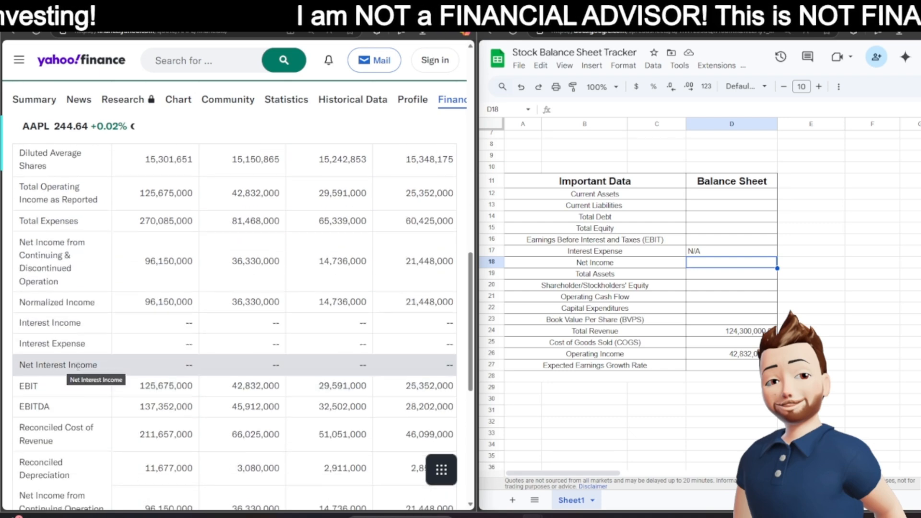
{"action": "scroll", "coordinate": [86, 367], "scroll_direction": "down", "scroll_amount": 3}
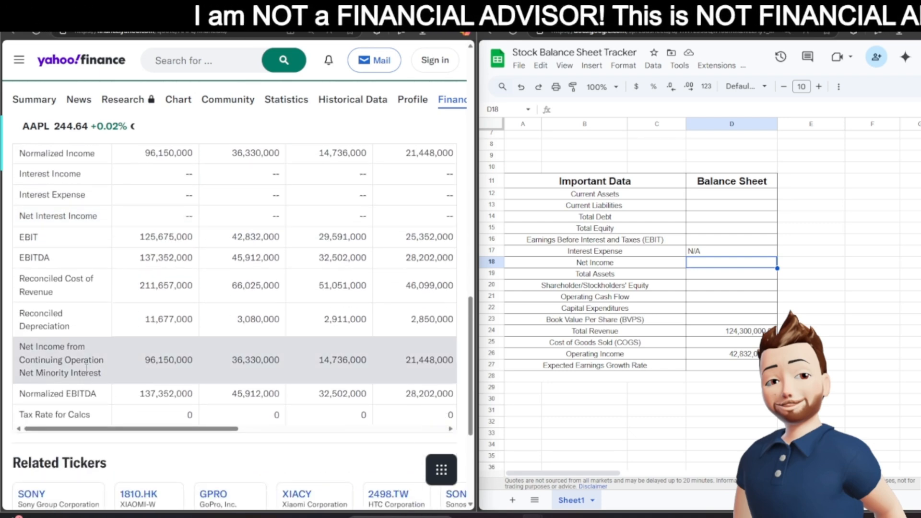
{"action": "scroll", "coordinate": [86, 368], "scroll_direction": "up", "scroll_amount": 9}
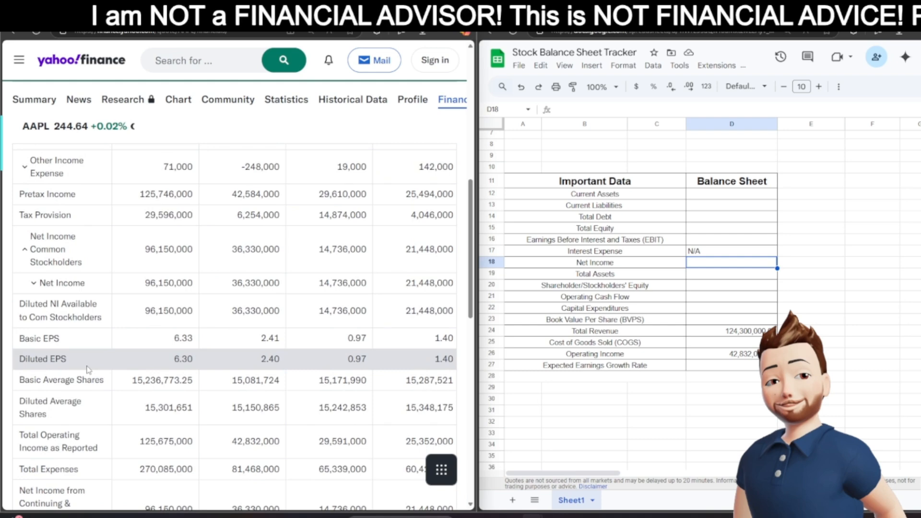
{"action": "scroll", "coordinate": [76, 378], "scroll_direction": "up", "scroll_amount": 2}
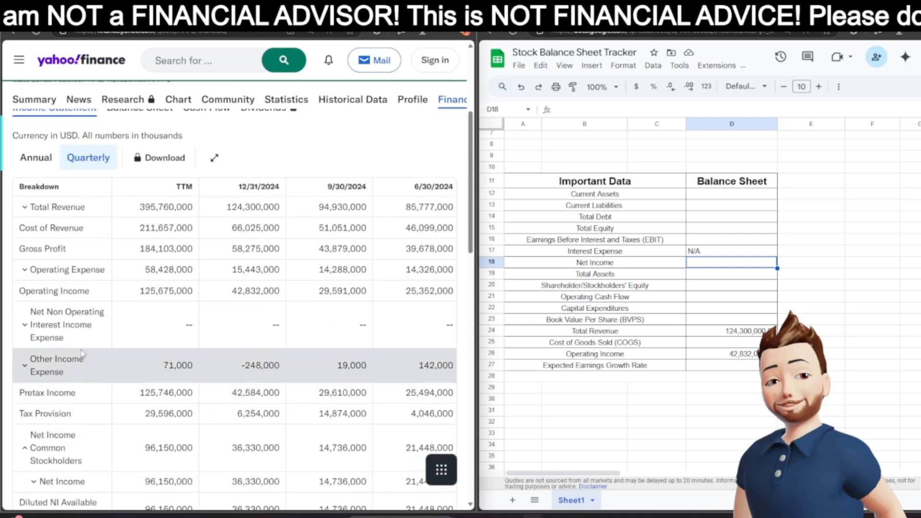
{"action": "scroll", "coordinate": [95, 324], "scroll_direction": "down", "scroll_amount": 1}
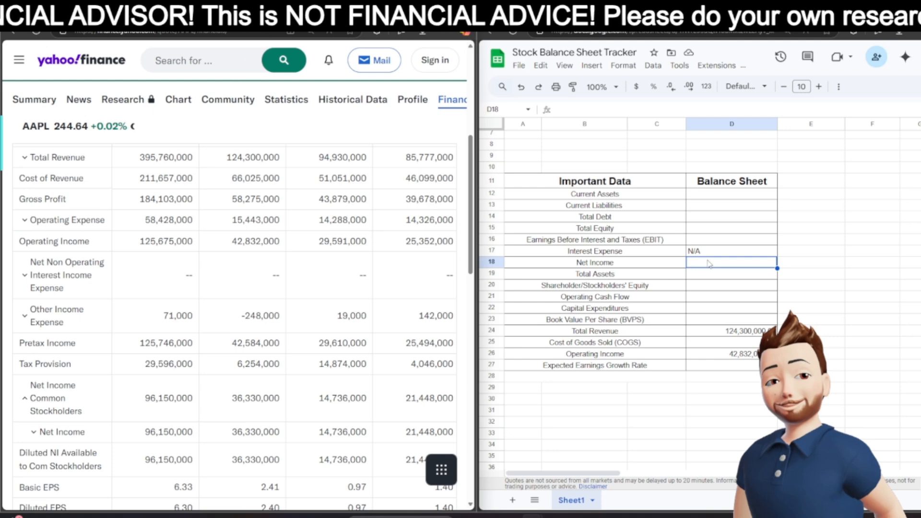
{"action": "scroll", "coordinate": [226, 347], "scroll_direction": "up", "scroll_amount": 4}
{"action": "scroll", "coordinate": [225, 347], "scroll_direction": "down", "scroll_amount": 5}
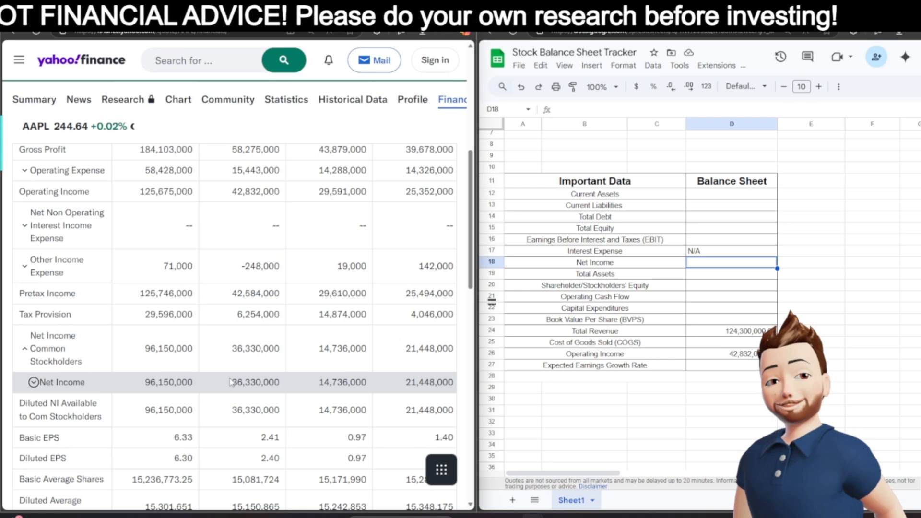
{"action": "double_click", "coordinate": [703, 263]}
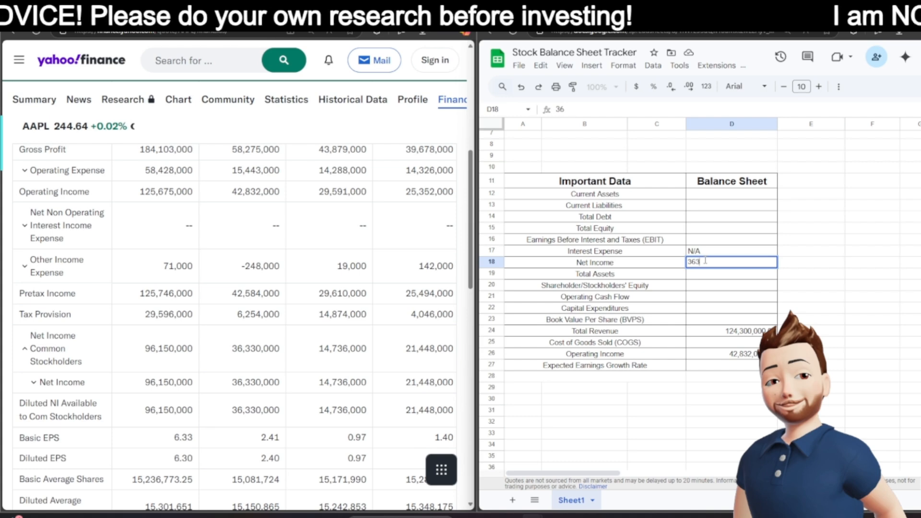
{"action": "type", "text": "36,330,000"}
{"action": "key", "text": "Return"}
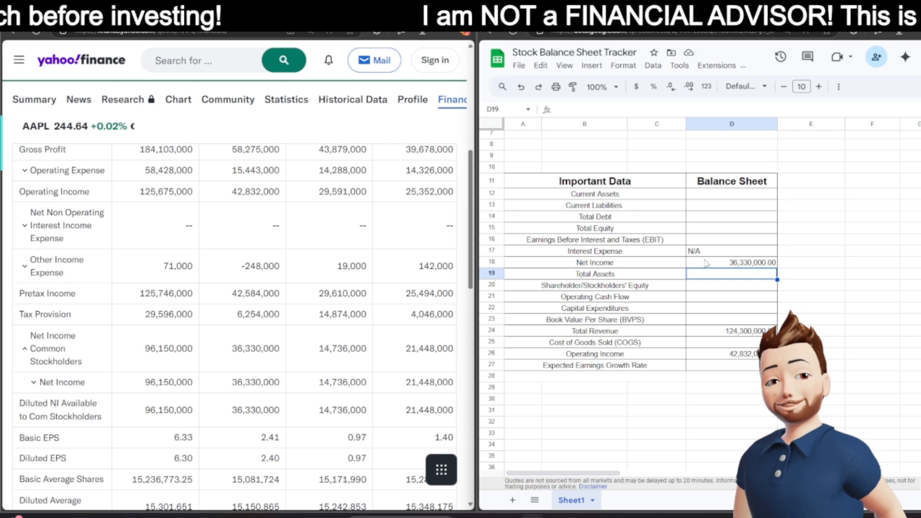
Enter Apple's 12/31/2024 EBIT, 42832000, in the Earnings Before Interest and Taxes cell D16
{"action": "scroll", "coordinate": [216, 353], "scroll_direction": "down", "scroll_amount": 4}
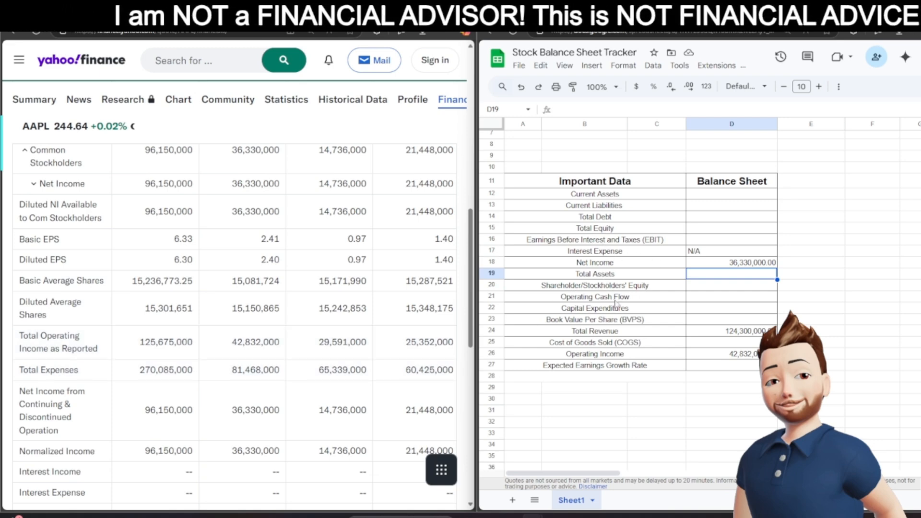
{"action": "scroll", "coordinate": [126, 294], "scroll_direction": "down", "scroll_amount": 2}
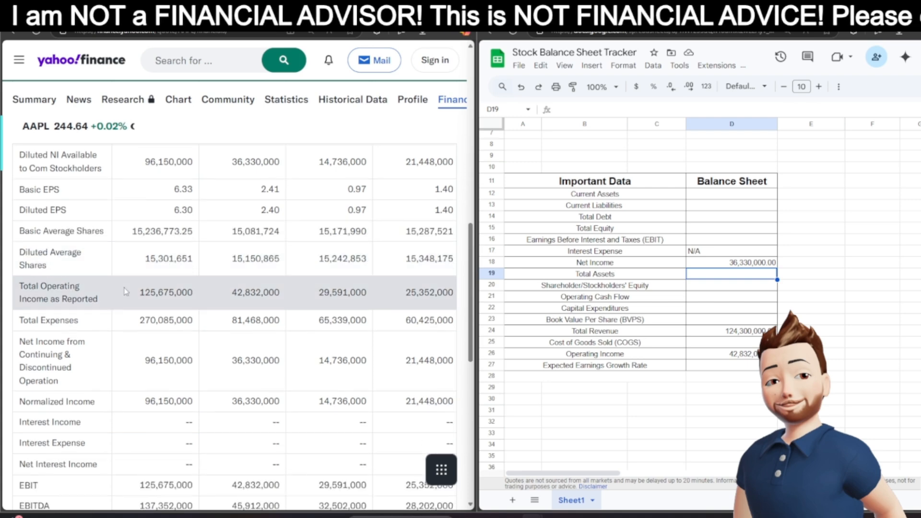
{"action": "scroll", "coordinate": [126, 293], "scroll_direction": "down", "scroll_amount": 2}
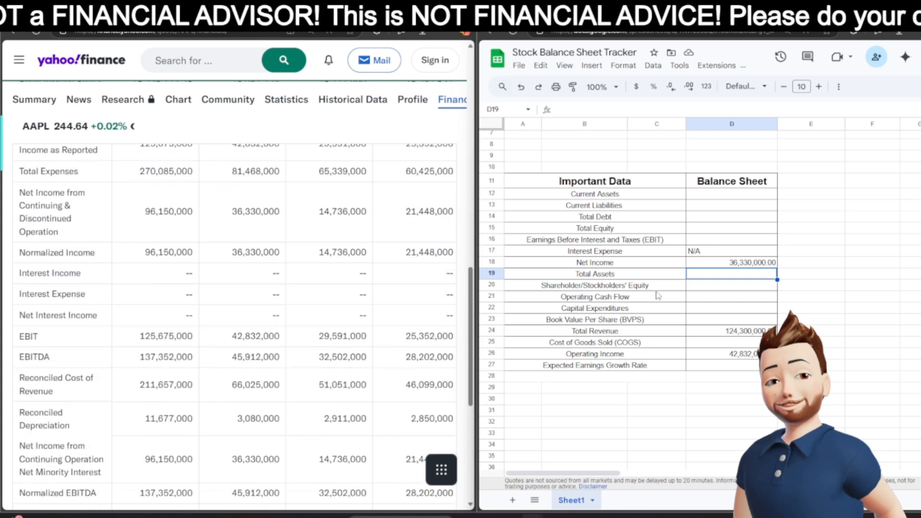
{"action": "left_click", "coordinate": [704, 242]}
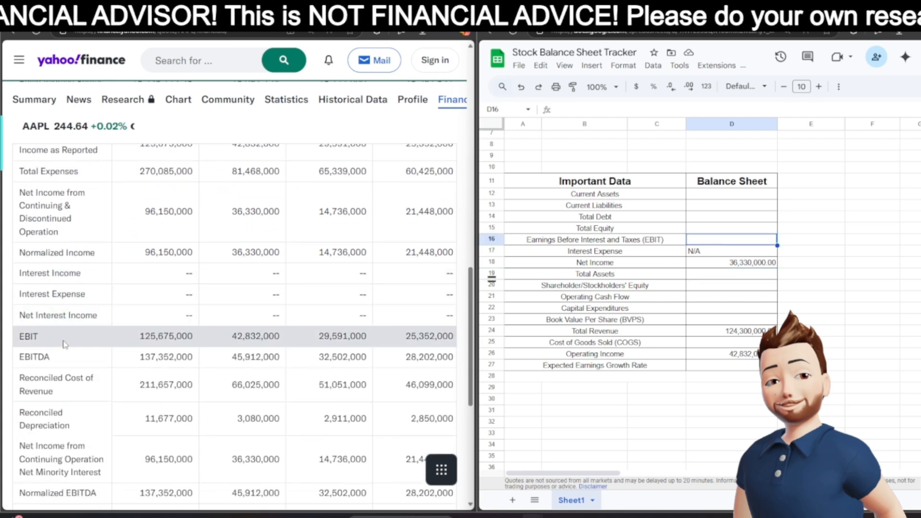
{"action": "scroll", "coordinate": [259, 340], "scroll_direction": "up", "scroll_amount": 10}
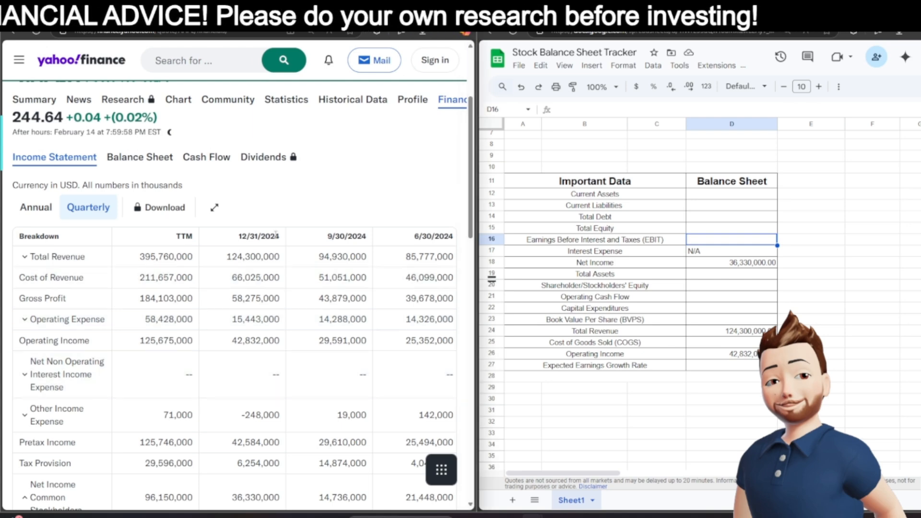
{"action": "scroll", "coordinate": [278, 429], "scroll_direction": "down", "scroll_amount": 7}
{"action": "scroll", "coordinate": [278, 429], "scroll_direction": "down", "scroll_amount": 4}
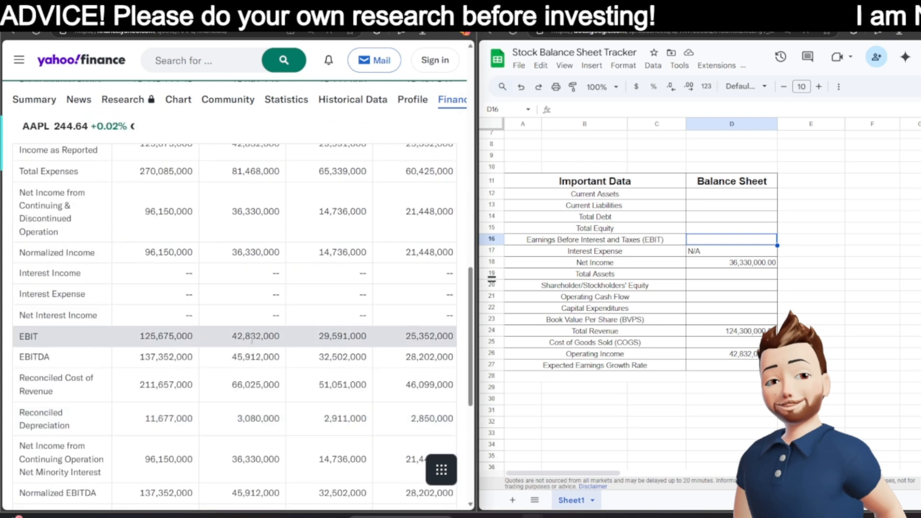
{"action": "double_click", "coordinate": [750, 241]}
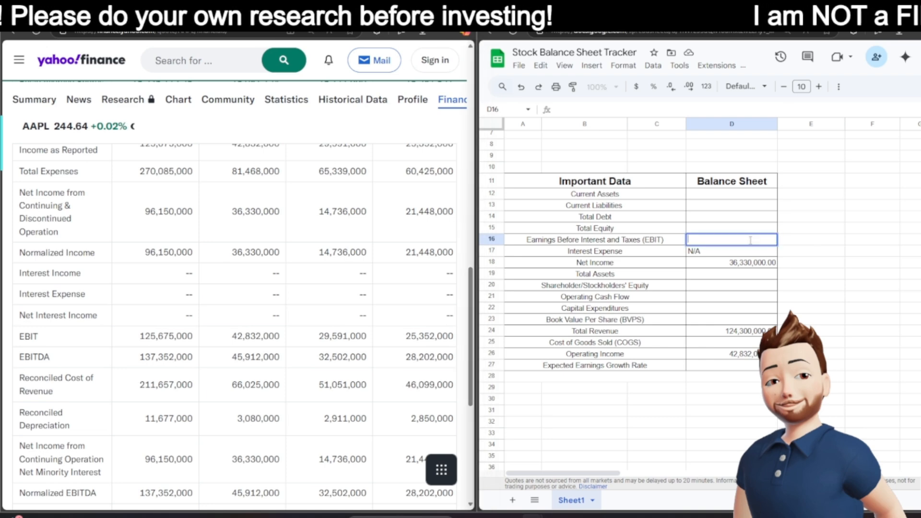
{"action": "type", "text": "42,832,000"}
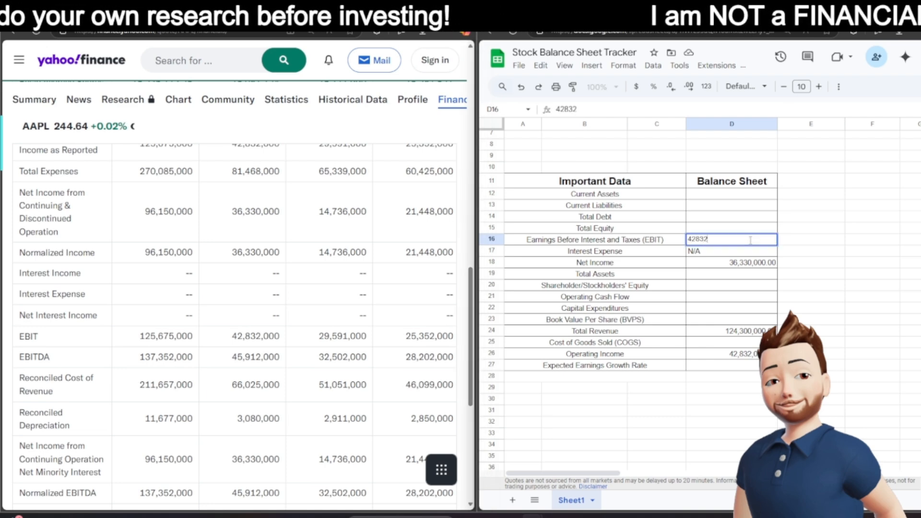
{"action": "key", "text": "Return"}
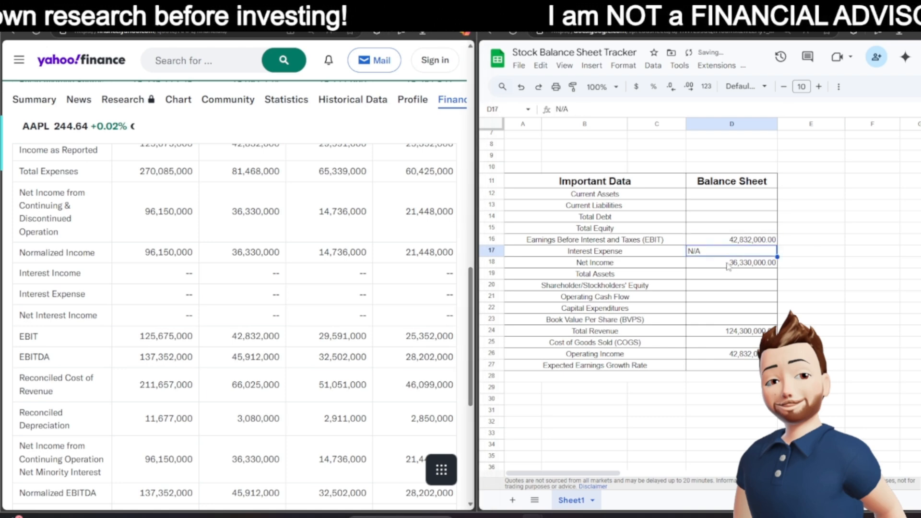
Open Apple's balance sheet and switch it to quarterly figures
{"action": "scroll", "coordinate": [192, 364], "scroll_direction": "down", "scroll_amount": 2}
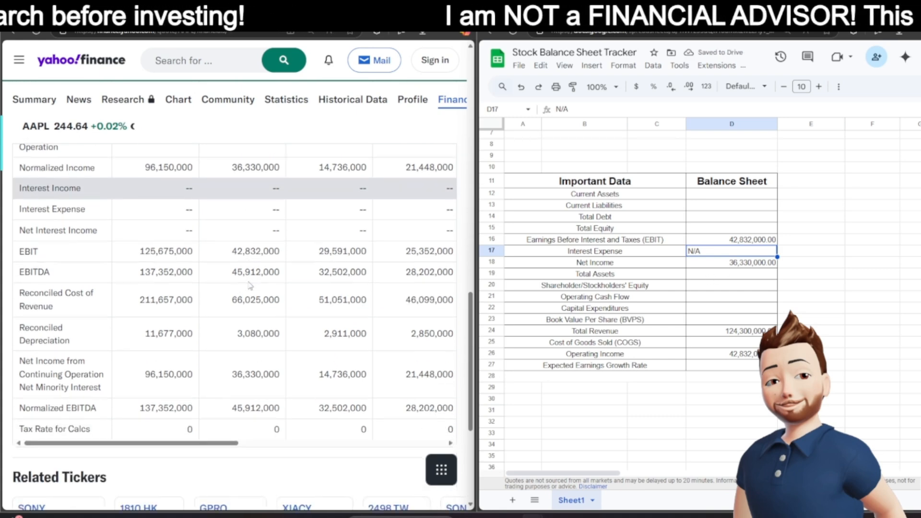
{"action": "scroll", "coordinate": [186, 406], "scroll_direction": "up", "scroll_amount": 5}
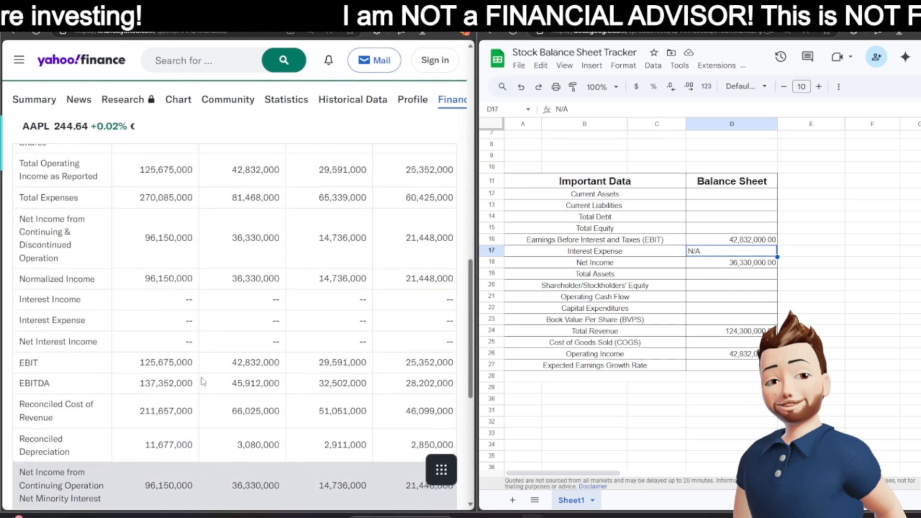
{"action": "scroll", "coordinate": [196, 375], "scroll_direction": "up", "scroll_amount": 10}
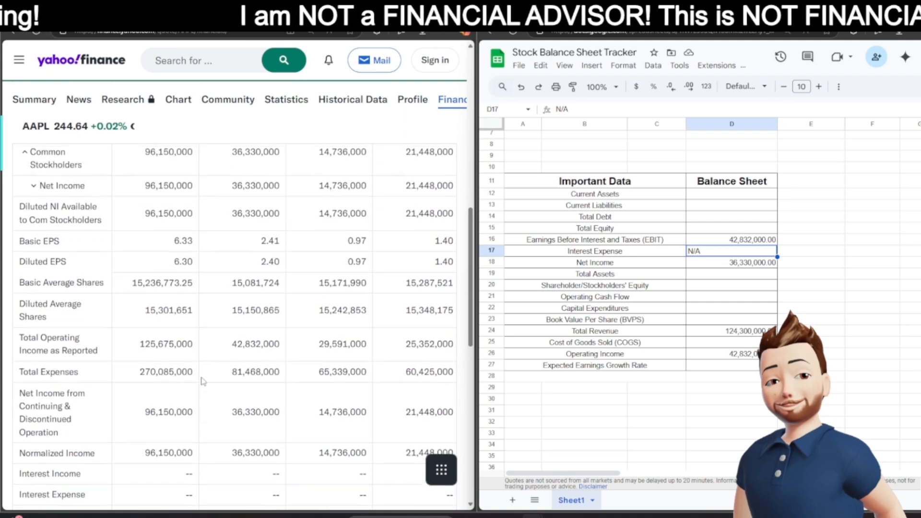
{"action": "scroll", "coordinate": [192, 361], "scroll_direction": "up", "scroll_amount": 1}
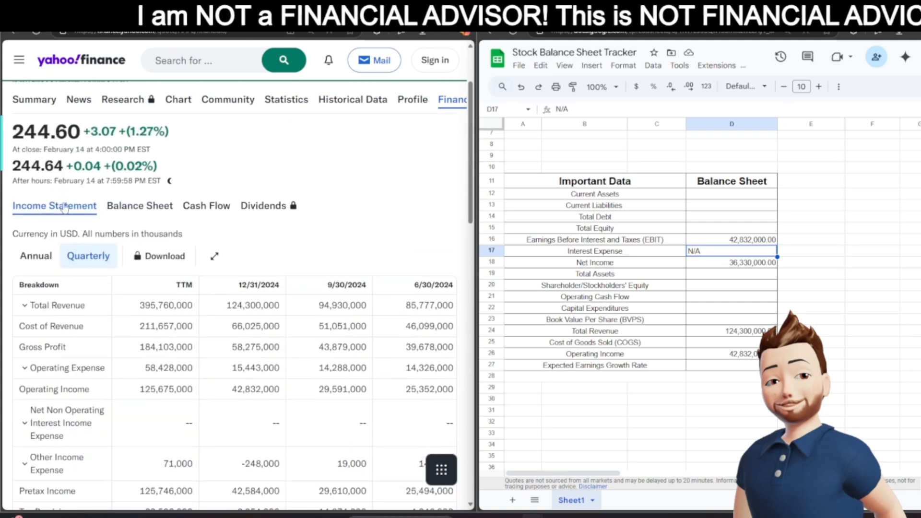
{"action": "left_click", "coordinate": [172, 215]}
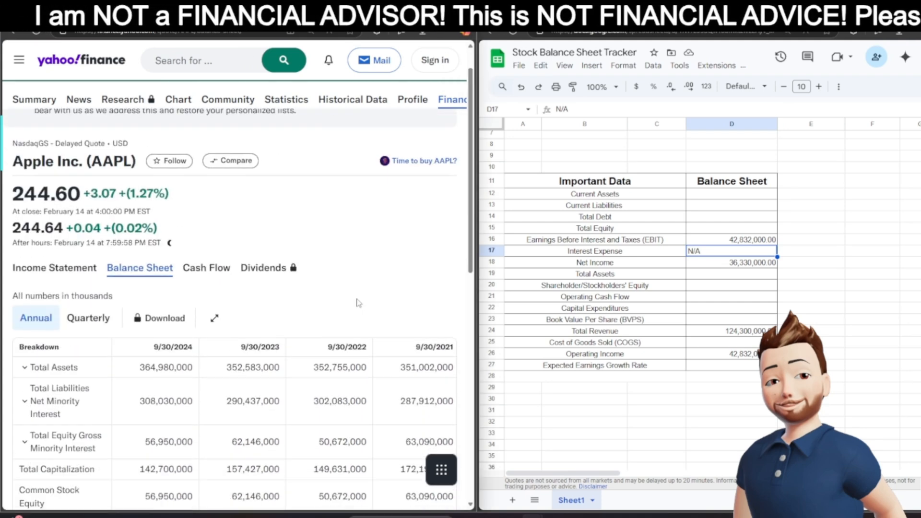
{"action": "left_click", "coordinate": [104, 261]}
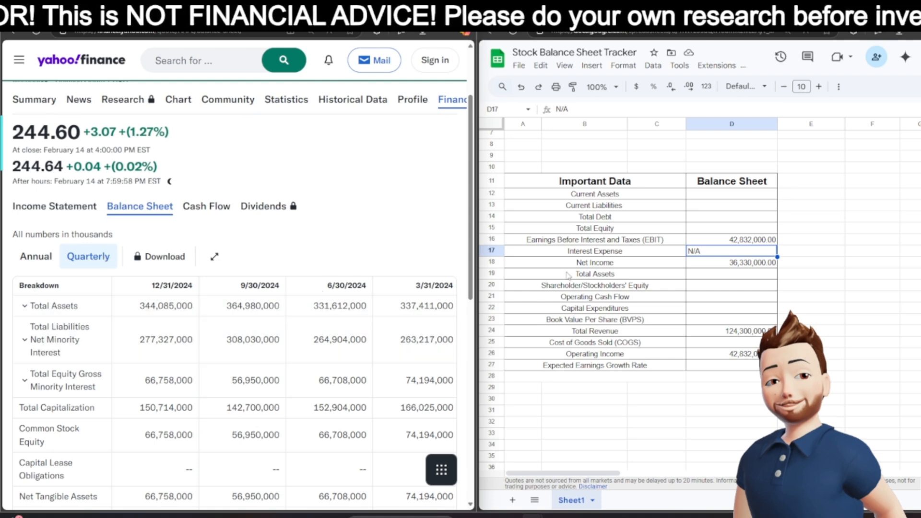
Enter Apple's 12/31/2024 total assets, 344085000, in the Total Assets cell D19
{"action": "left_click", "coordinate": [703, 275]}
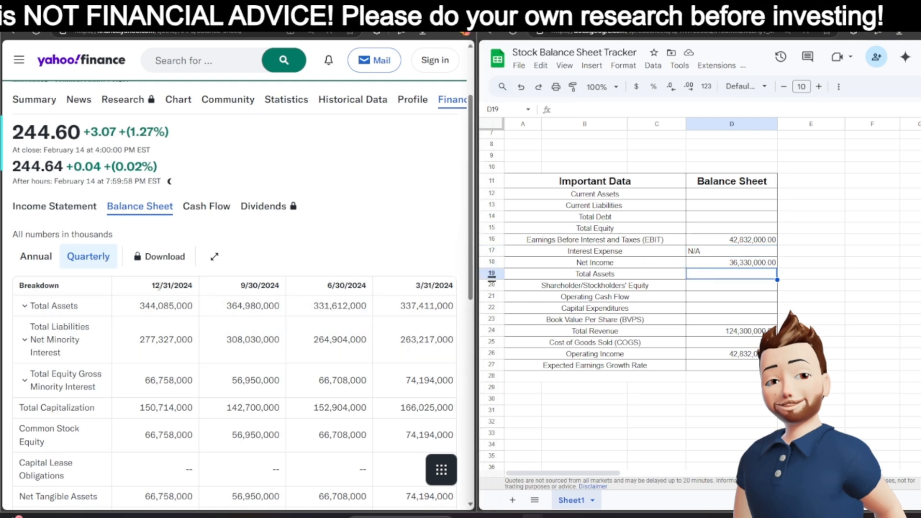
{"action": "type", "text": "344"}
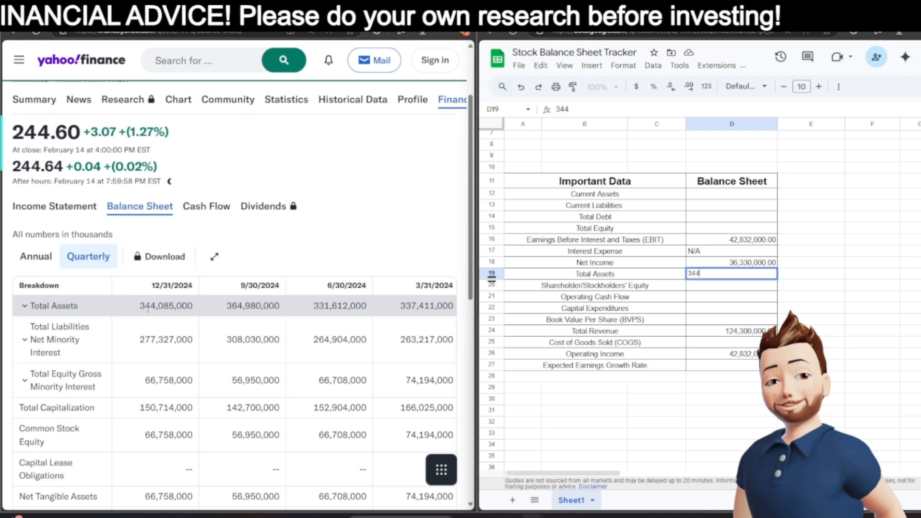
{"action": "type", "text": "085000"}
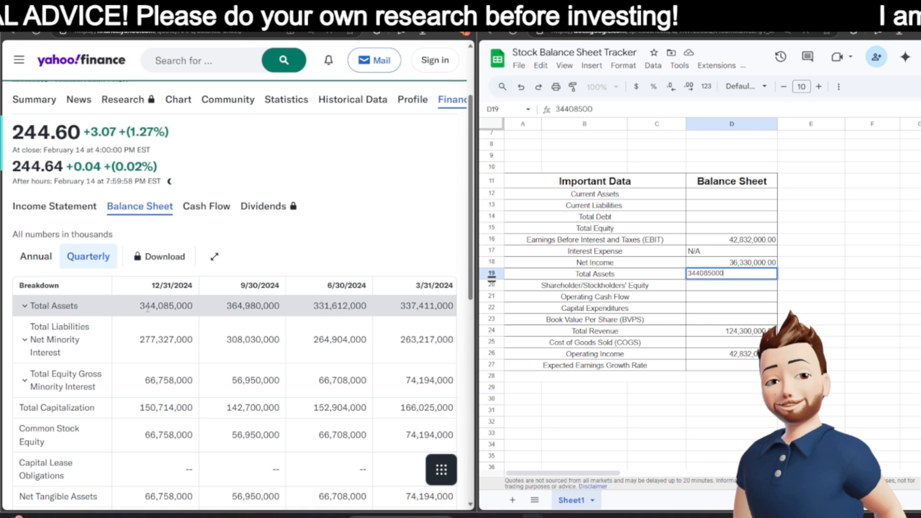
{"action": "key", "text": "Return"}
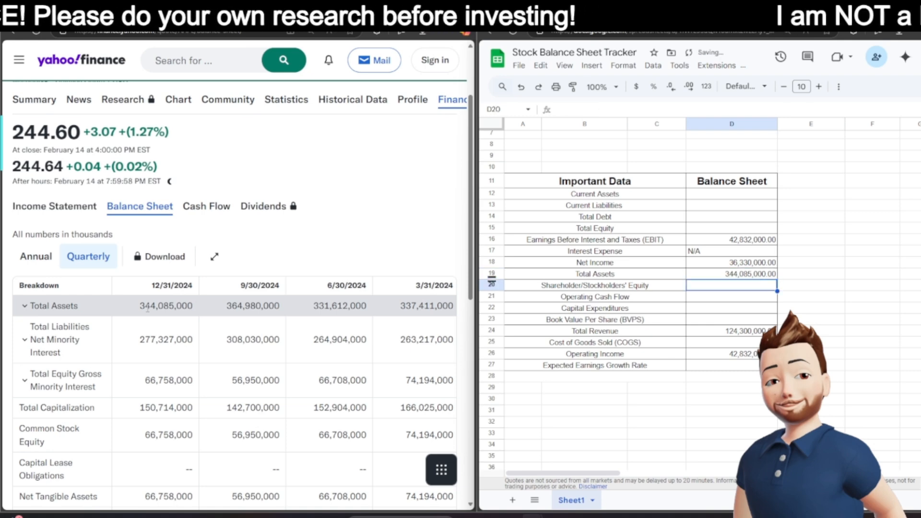
Expand Total Assets and enter Apple's 12/31/2024 current assets, 133240000, in the Current Assets cell D12
{"action": "left_click", "coordinate": [24, 306]}
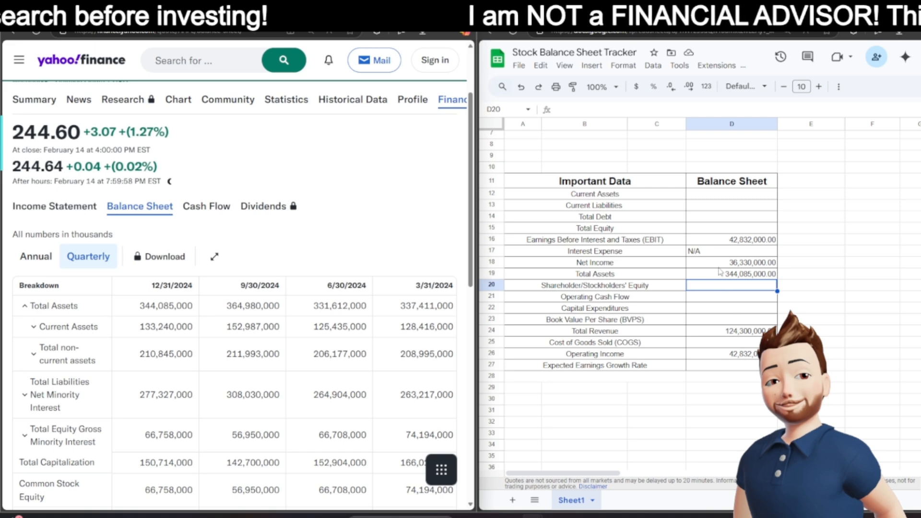
{"action": "left_click", "coordinate": [715, 197]}
{"action": "type", "text": "13324"}
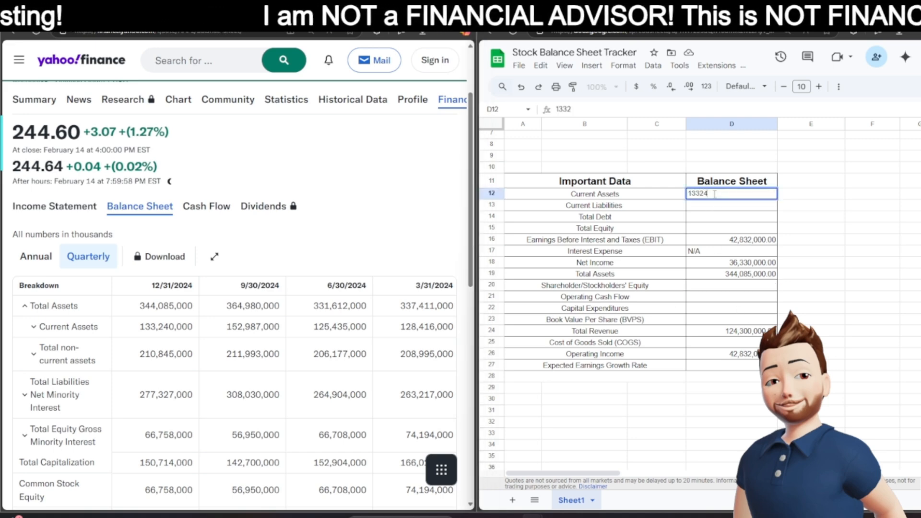
{"action": "type", "text": "3,240,000"}
{"action": "key", "text": "Return"}
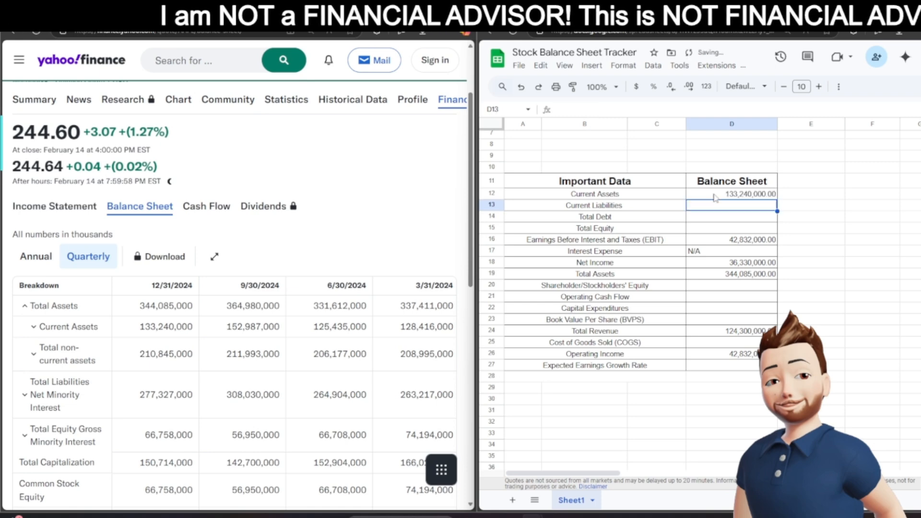
Expand Total Liabilities and enter Apple's 12/31/2024 current liabilities, 144365000, in the Current Liabilities cell D13
{"action": "scroll", "coordinate": [31, 338], "scroll_direction": "down", "scroll_amount": 1}
{"action": "scroll", "coordinate": [17, 350], "scroll_direction": "down", "scroll_amount": 1}
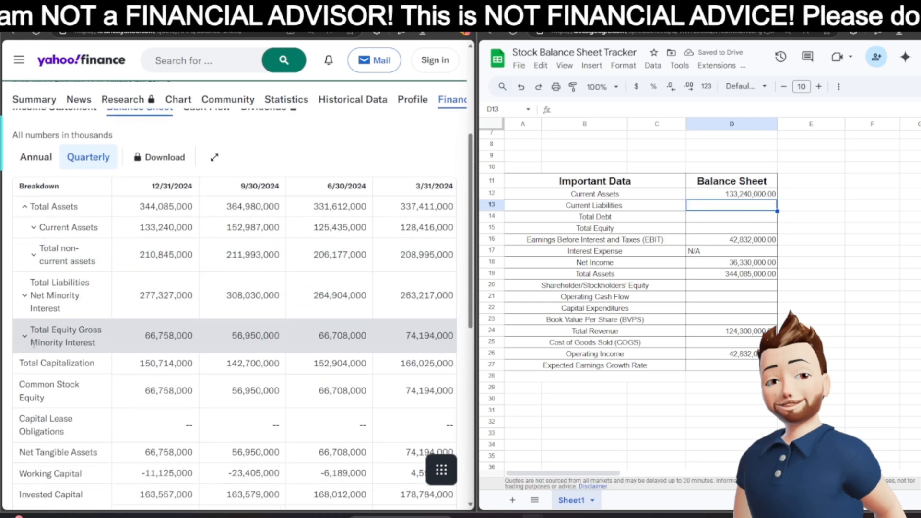
{"action": "left_click", "coordinate": [25, 297]}
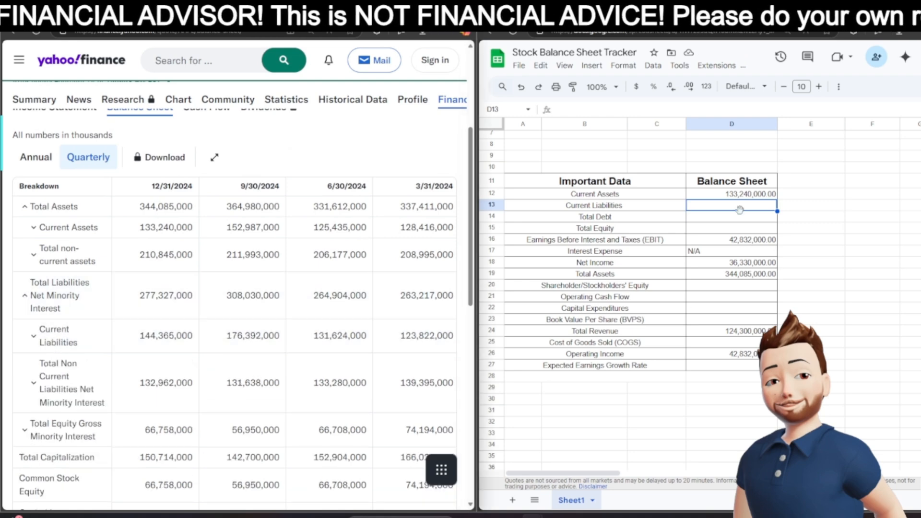
{"action": "double_click", "coordinate": [740, 206]}
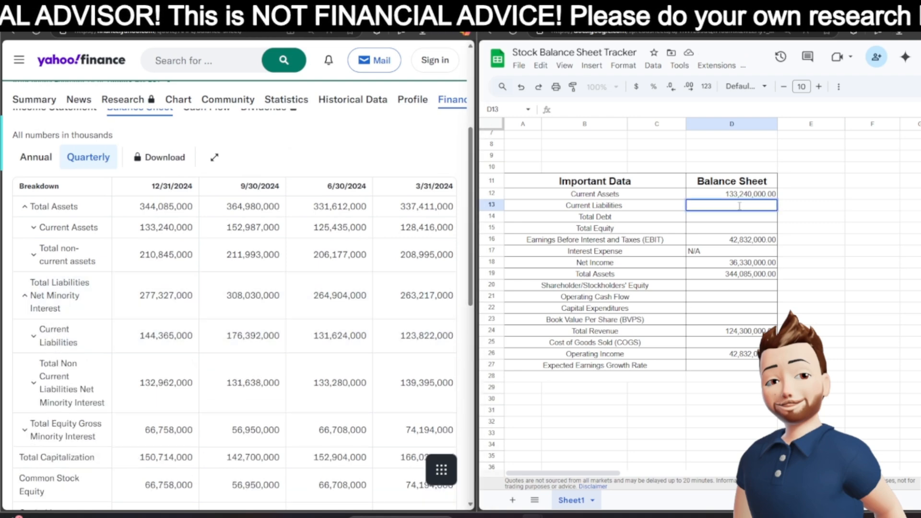
{"action": "type", "text": "14"}
{"action": "type", "text": "4,365,"}
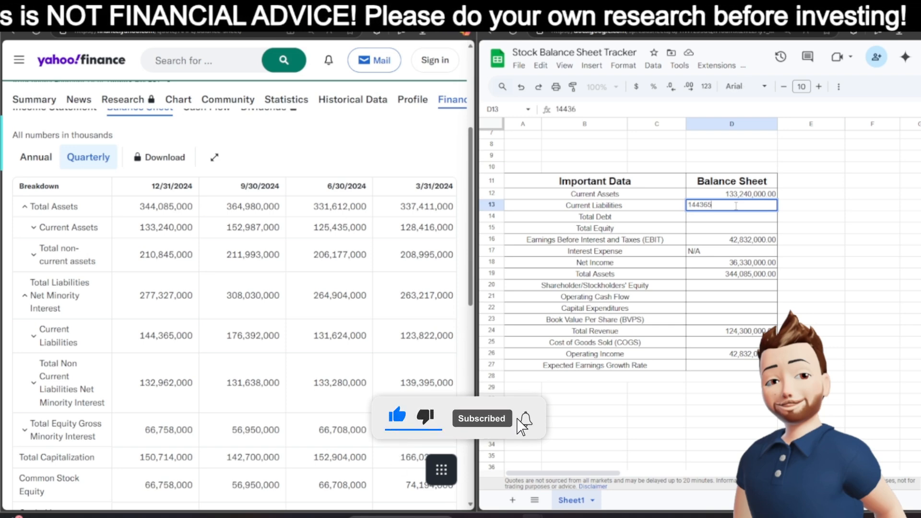
{"action": "type", "text": "000"}
{"action": "key", "text": "Return"}
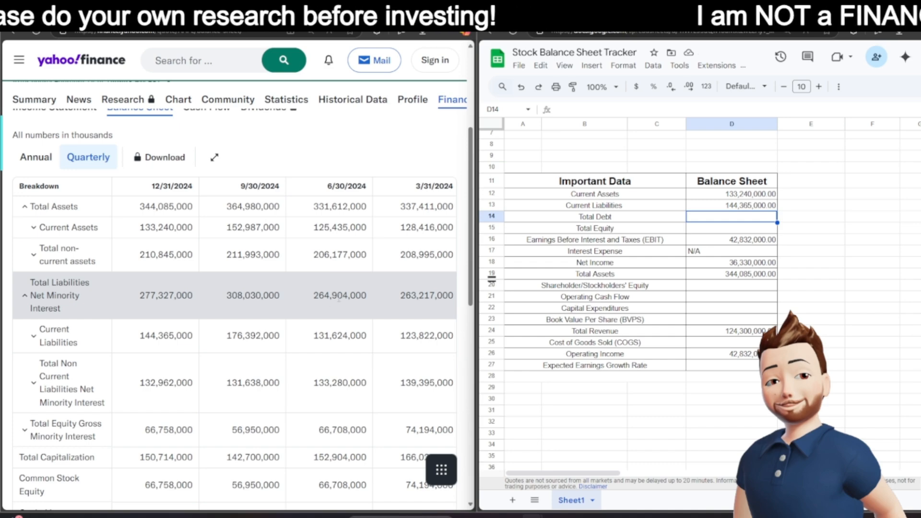
Enter Apple's 12/31/2024 total debt, 96799000, in the Total Debt cell D14
{"action": "scroll", "coordinate": [251, 319], "scroll_direction": "down", "scroll_amount": 7}
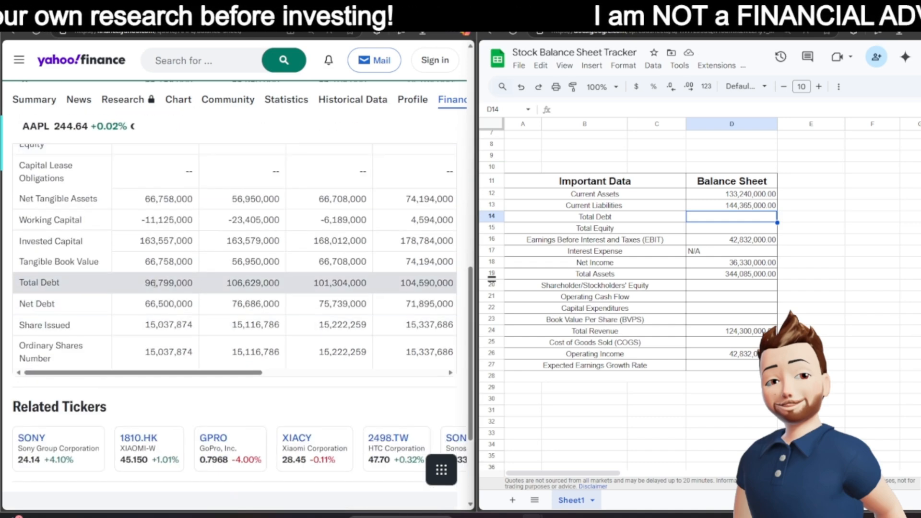
{"action": "scroll", "coordinate": [167, 300], "scroll_direction": "up", "scroll_amount": 6}
{"action": "scroll", "coordinate": [147, 340], "scroll_direction": "down", "scroll_amount": 6}
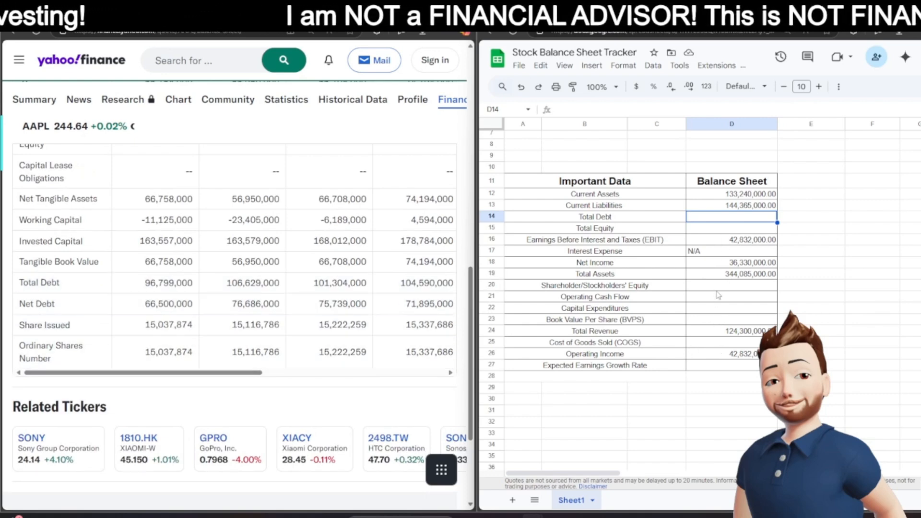
{"action": "double_click", "coordinate": [719, 218]}
{"action": "type", "text": "96,799,000"}
{"action": "key", "text": "Return"}
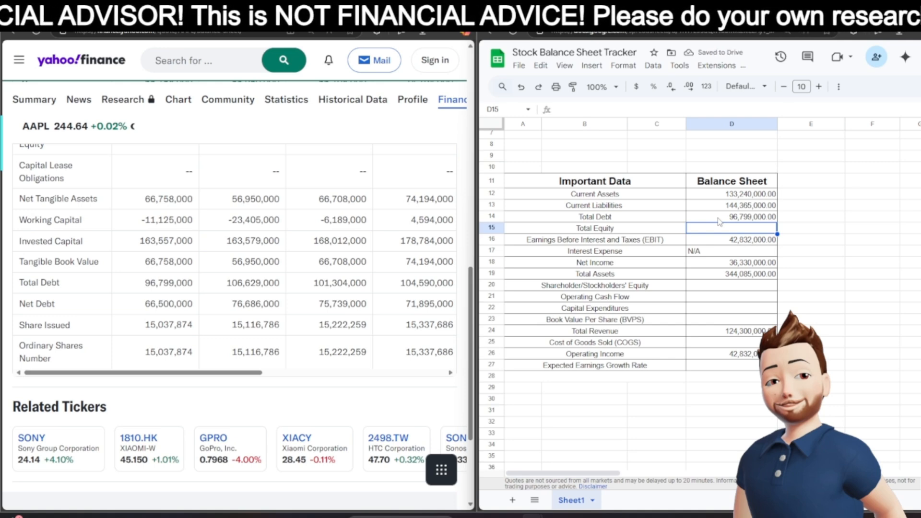
Expand Total Equity Gross Minority Interest and enter the 12/31/2024 stockholders' equity, 66758000, in the Shareholder/Stockholders' Equity cell D20
{"action": "left_click", "coordinate": [734, 289]}
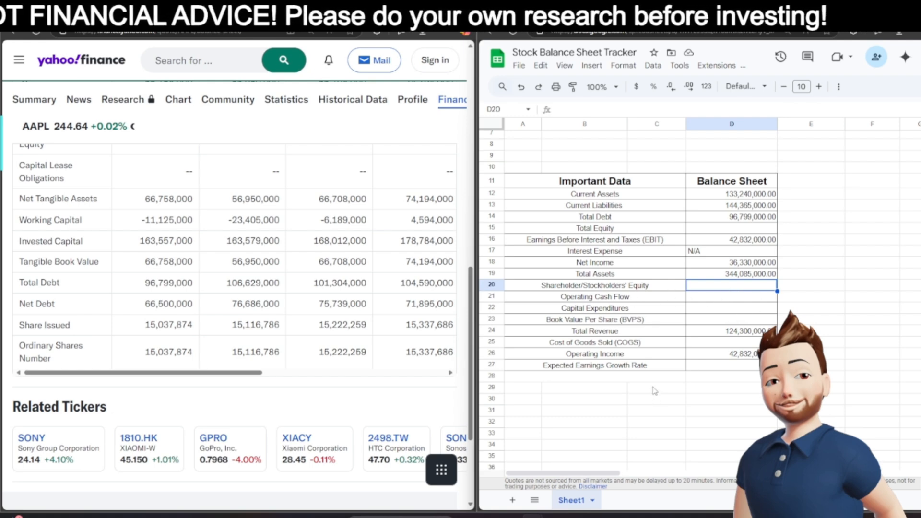
{"action": "scroll", "coordinate": [123, 353], "scroll_direction": "up", "scroll_amount": 1}
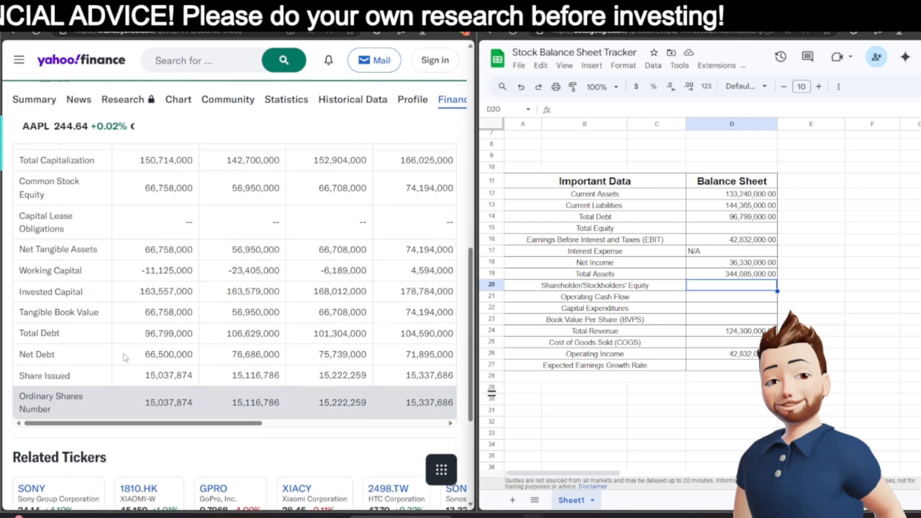
{"action": "scroll", "coordinate": [124, 358], "scroll_direction": "up", "scroll_amount": 2}
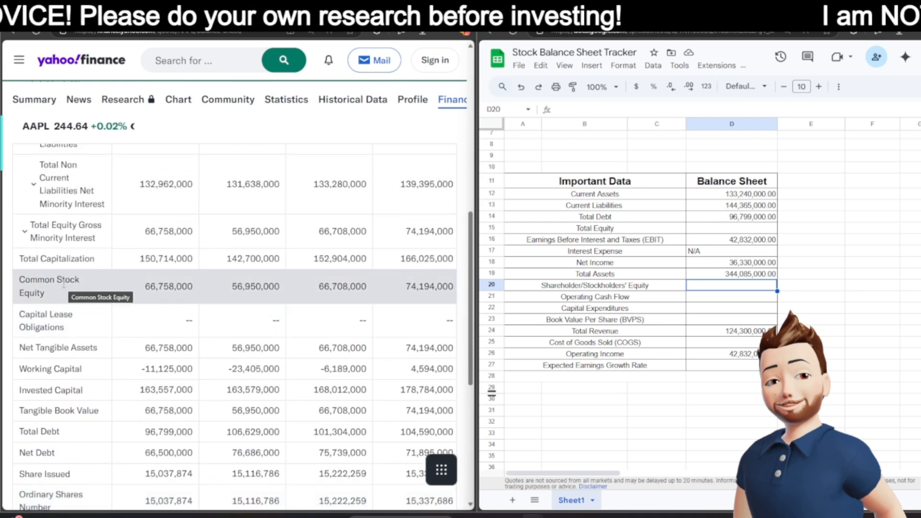
{"action": "scroll", "coordinate": [63, 284], "scroll_direction": "up", "scroll_amount": 1}
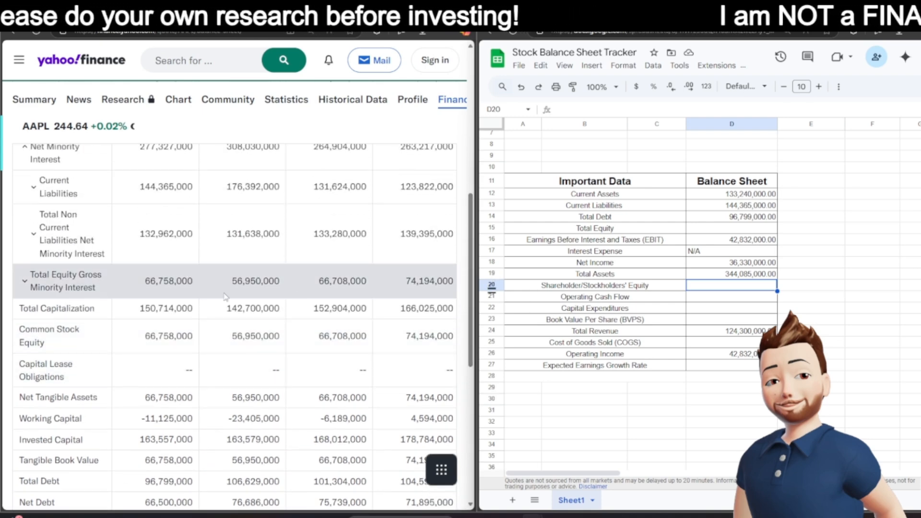
{"action": "scroll", "coordinate": [57, 273], "scroll_direction": "up", "scroll_amount": 3}
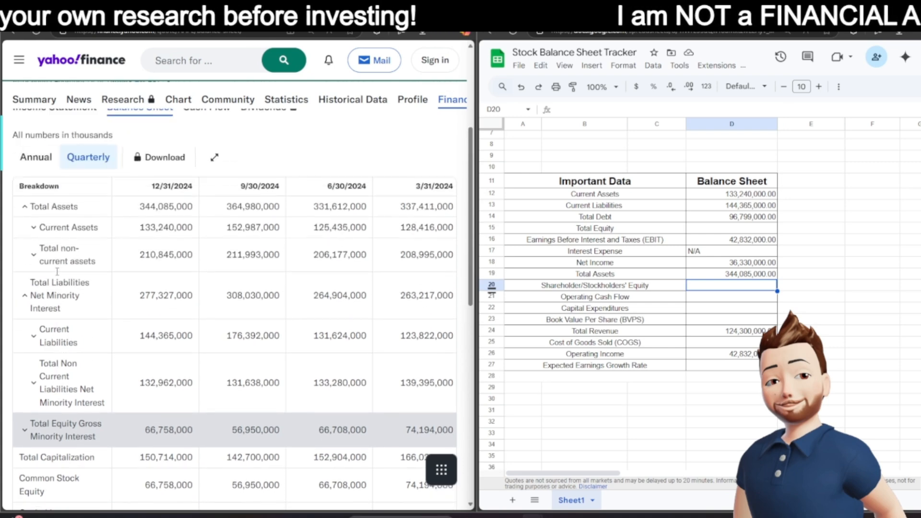
{"action": "scroll", "coordinate": [57, 276], "scroll_direction": "down", "scroll_amount": 2}
{"action": "scroll", "coordinate": [57, 277], "scroll_direction": "down", "scroll_amount": 4}
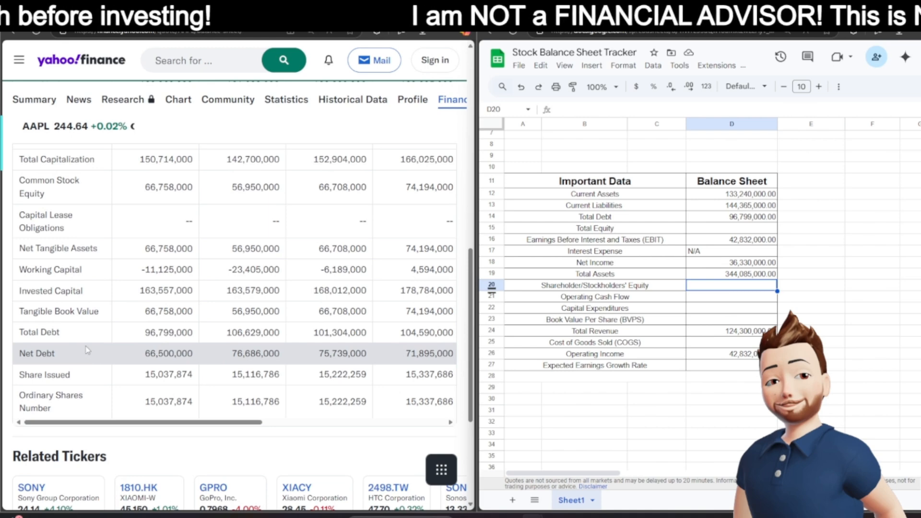
{"action": "scroll", "coordinate": [86, 347], "scroll_direction": "up", "scroll_amount": 2}
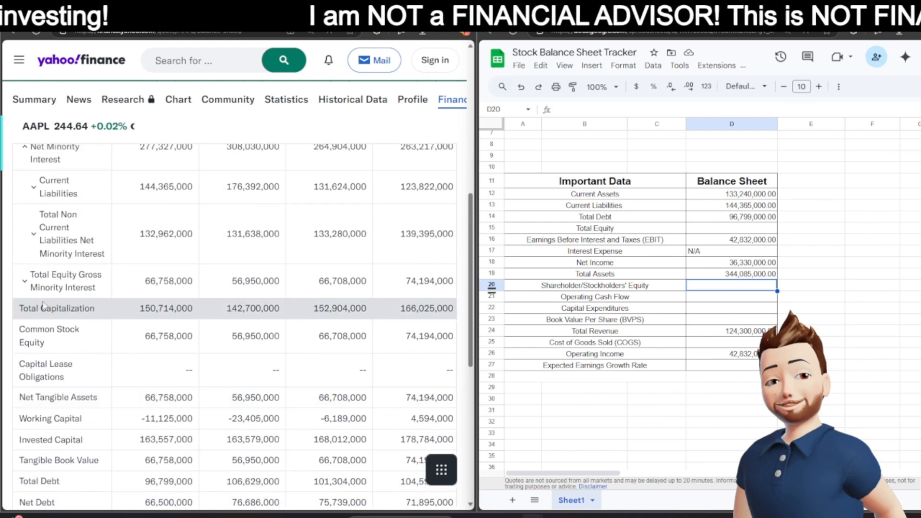
{"action": "scroll", "coordinate": [86, 345], "scroll_direction": "up", "scroll_amount": 2}
{"action": "left_click", "coordinate": [29, 380]}
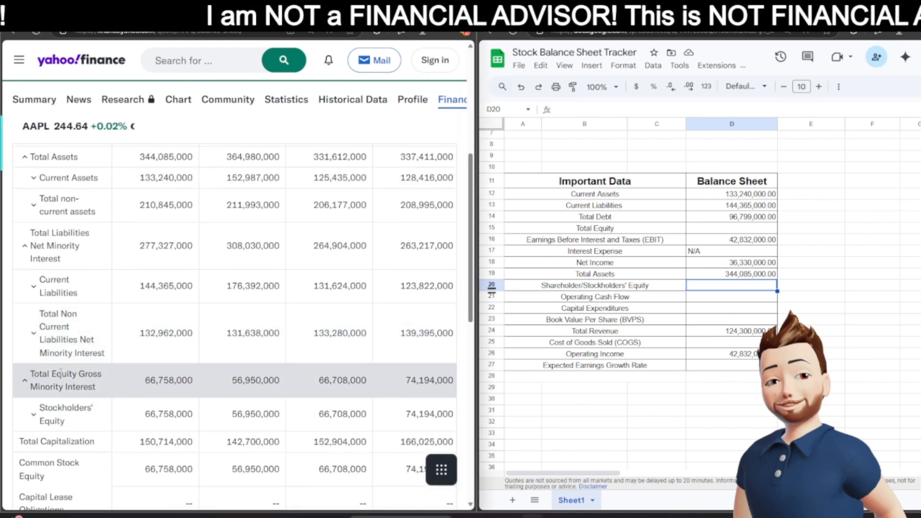
{"action": "scroll", "coordinate": [44, 375], "scroll_direction": "down", "scroll_amount": 2}
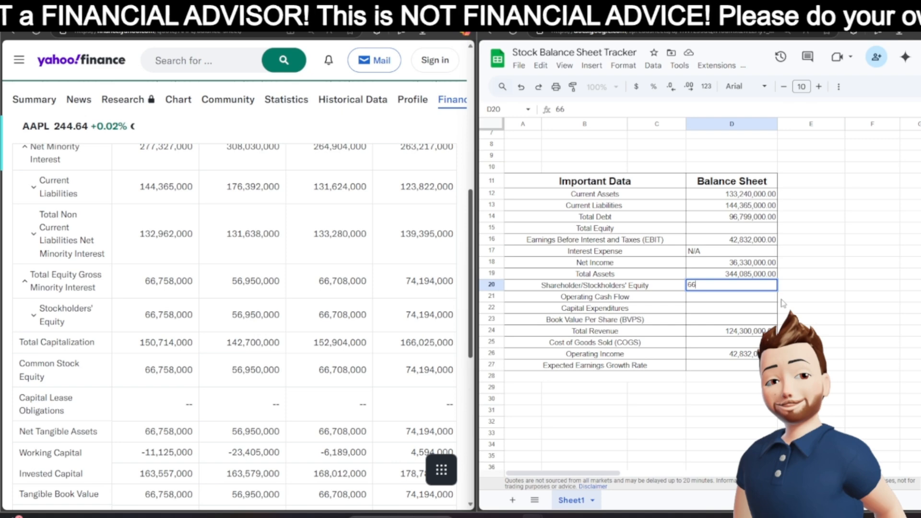
{"action": "key", "text": "Return"}
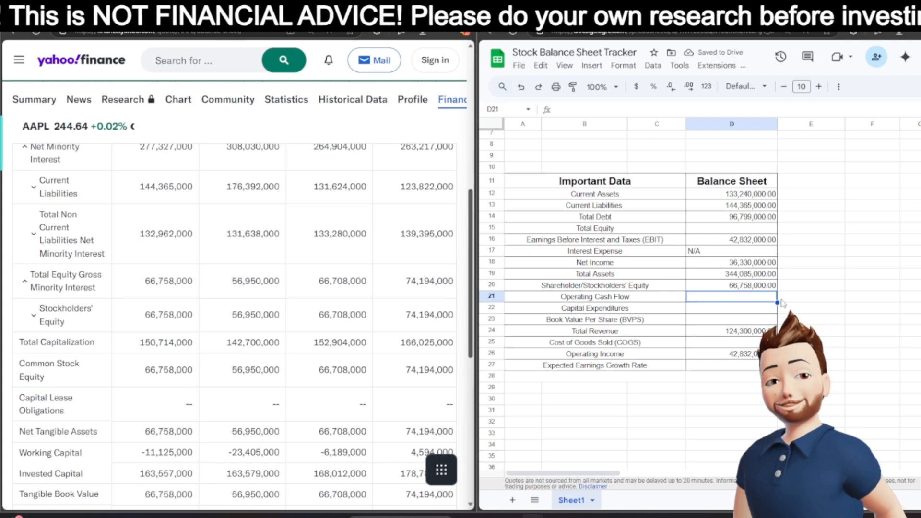
Open Apple's cash flow statement and switch it to quarterly figures
{"action": "scroll", "coordinate": [171, 278], "scroll_direction": "up", "scroll_amount": 6}
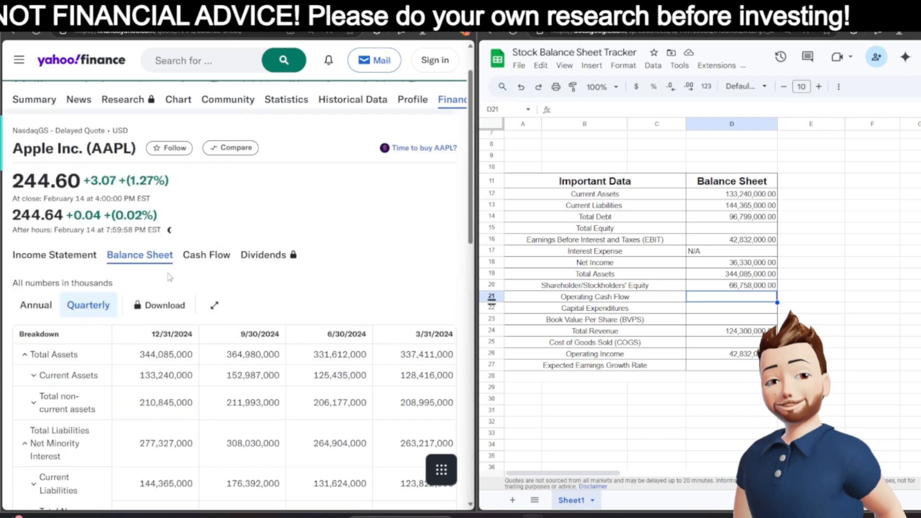
{"action": "left_click", "coordinate": [204, 264]}
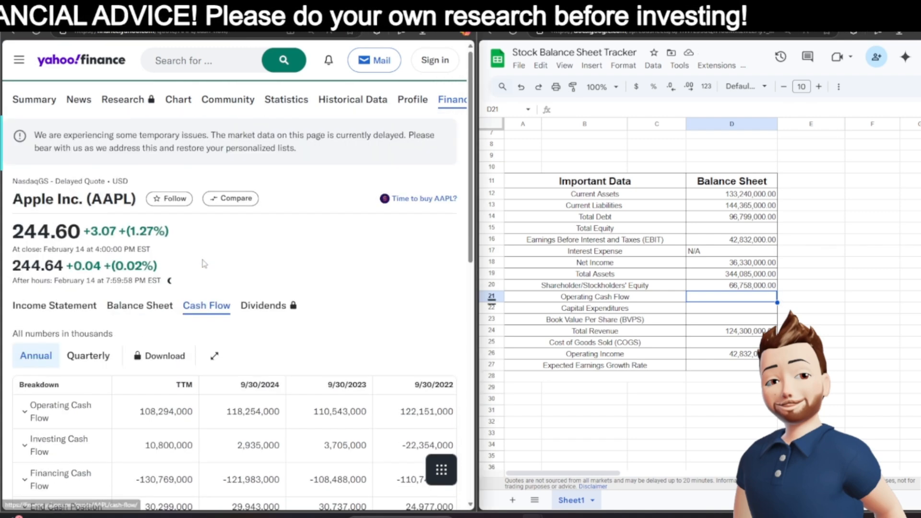
{"action": "scroll", "coordinate": [142, 301], "scroll_direction": "down", "scroll_amount": 3}
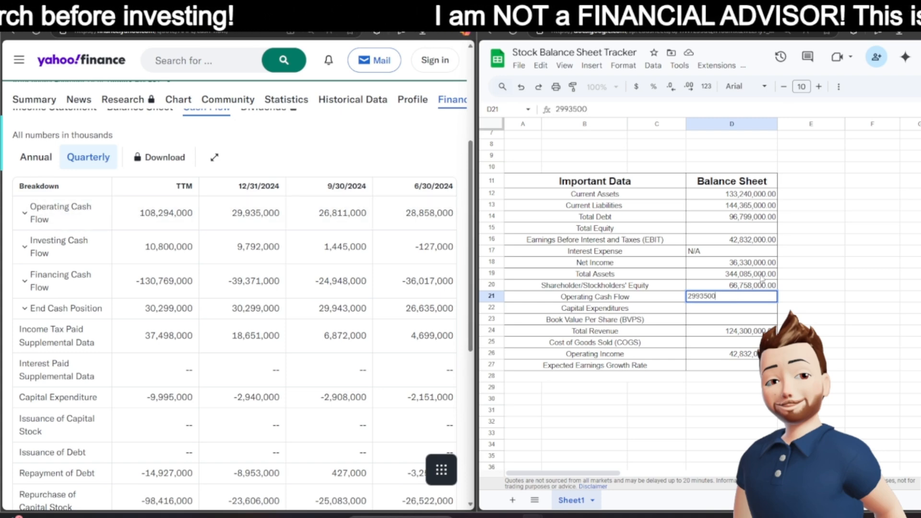
Enter the 12/31/2024 operating cash flow, 29935000, in cell D21 and capital expenditures, -2940000, in cell D22
{"action": "type", "text": "0"}
{"action": "key", "text": "Return"}
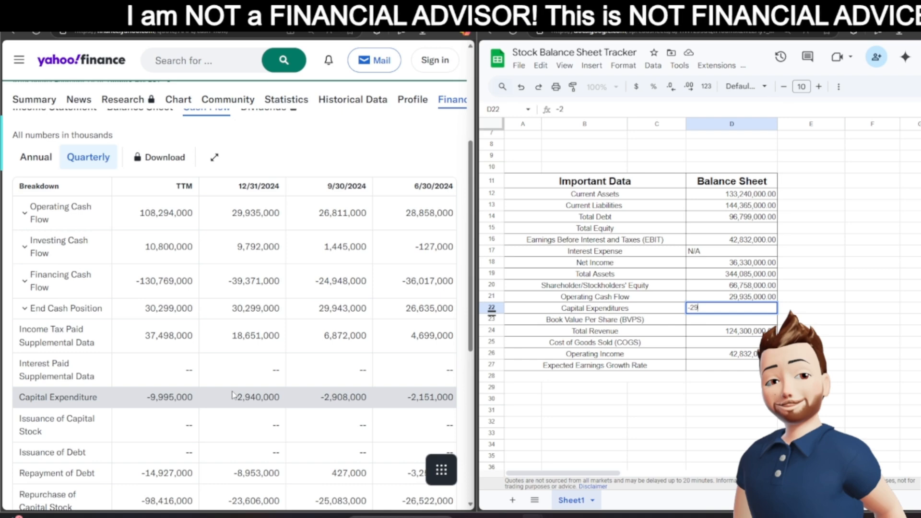
{"action": "type", "text": "-2,940,000"}
{"action": "key", "text": "Return"}
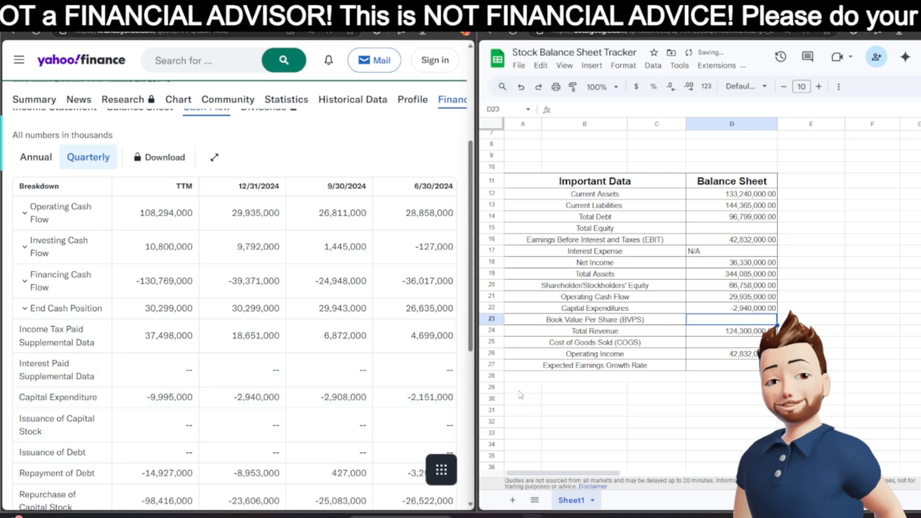
With the Total Equity cell D15 selected, search "apple financial report market watch" in a new browser tab and open MarketWatch's AAPL annual income statement result
{"action": "left_click", "coordinate": [723, 343]}
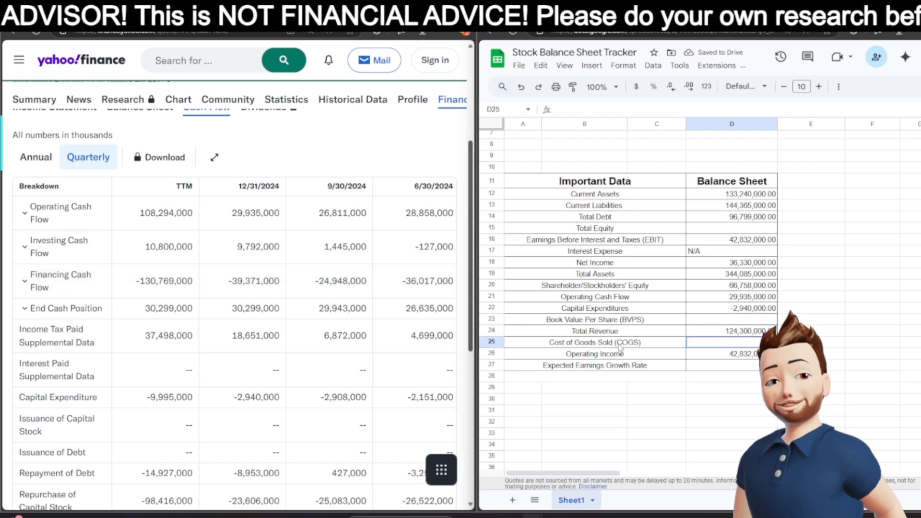
{"action": "left_click", "coordinate": [731, 228]}
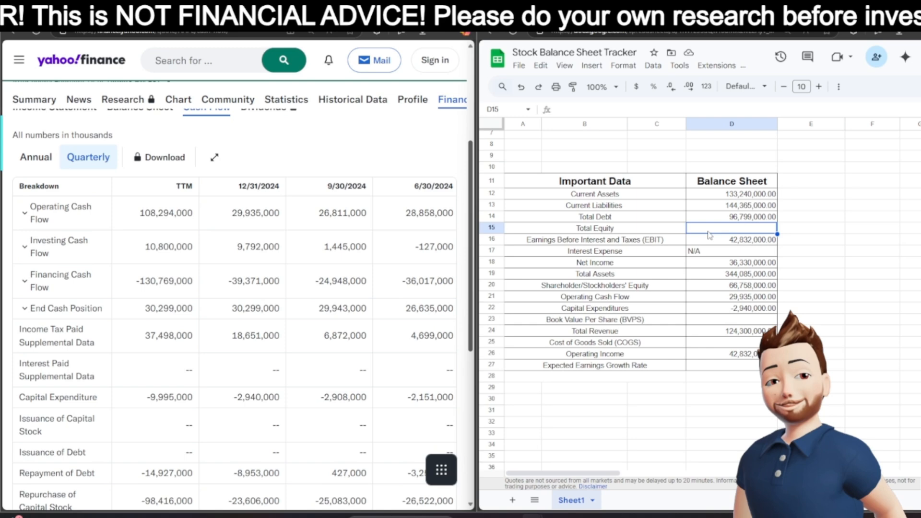
{"action": "scroll", "coordinate": [196, 158], "scroll_direction": "up", "scroll_amount": 4}
{"action": "key", "text": "ctrl+t"}
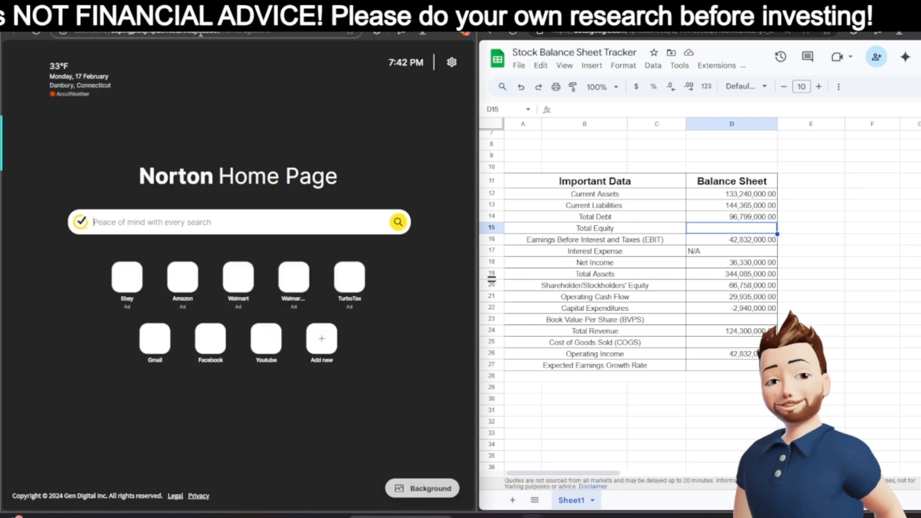
{"action": "left_click", "coordinate": [200, 35]}
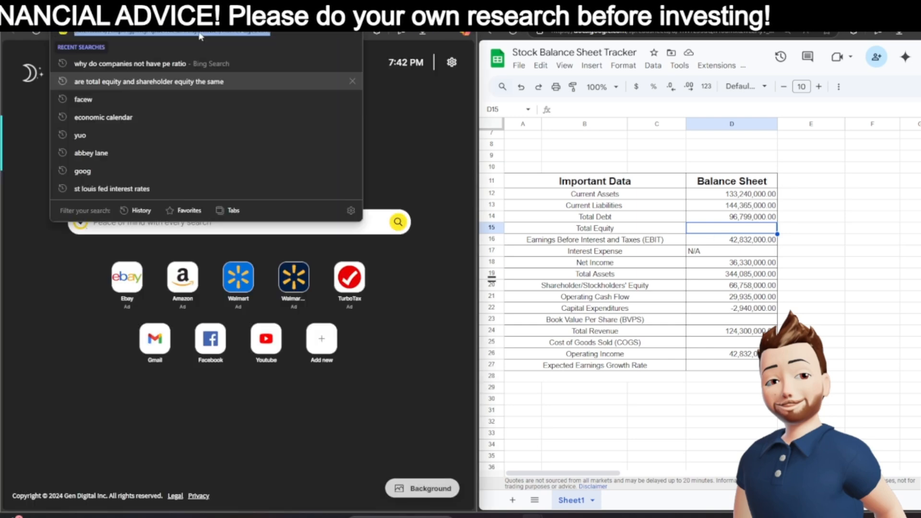
{"action": "type", "text": "apple"}
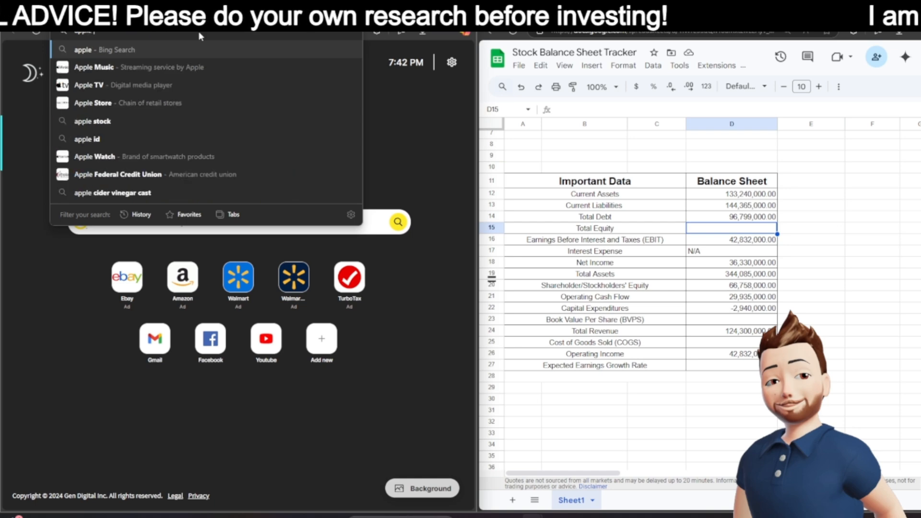
{"action": "type", "text": " financial"}
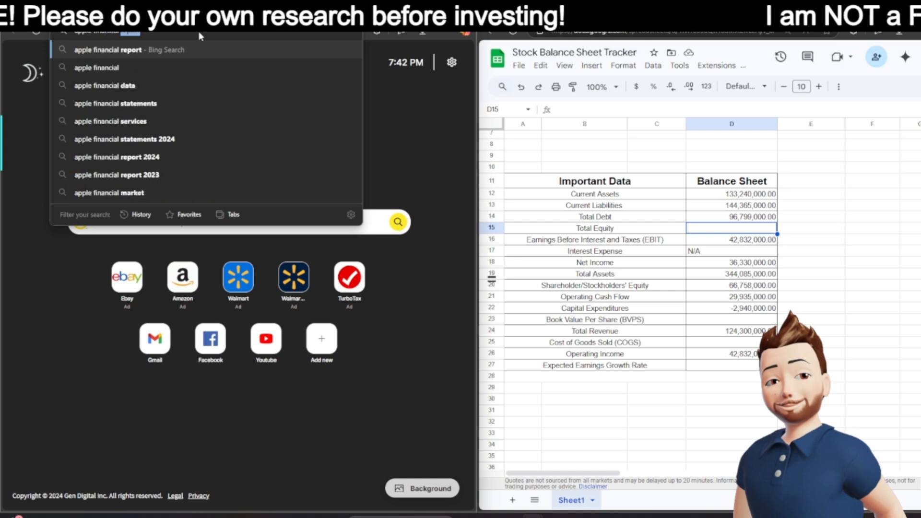
{"action": "type", "text": " report market"}
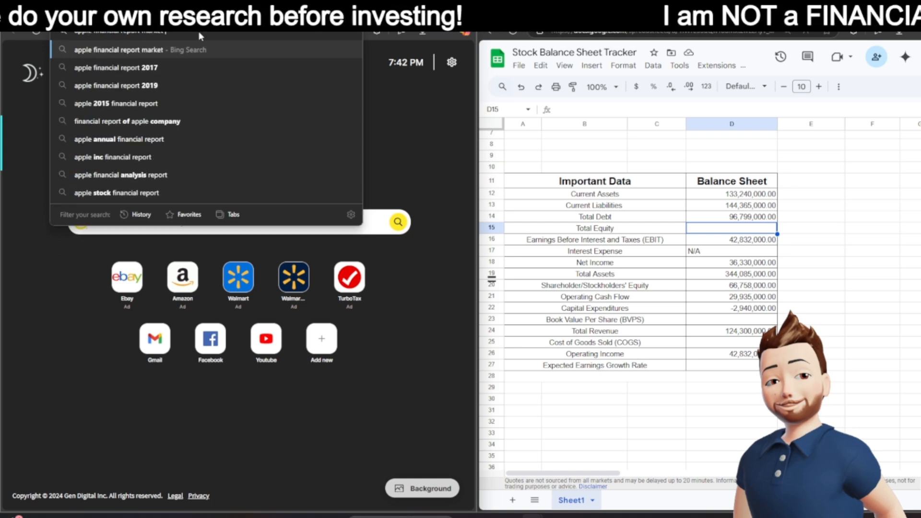
{"action": "type", "text": " watch"}
{"action": "key", "text": "Return"}
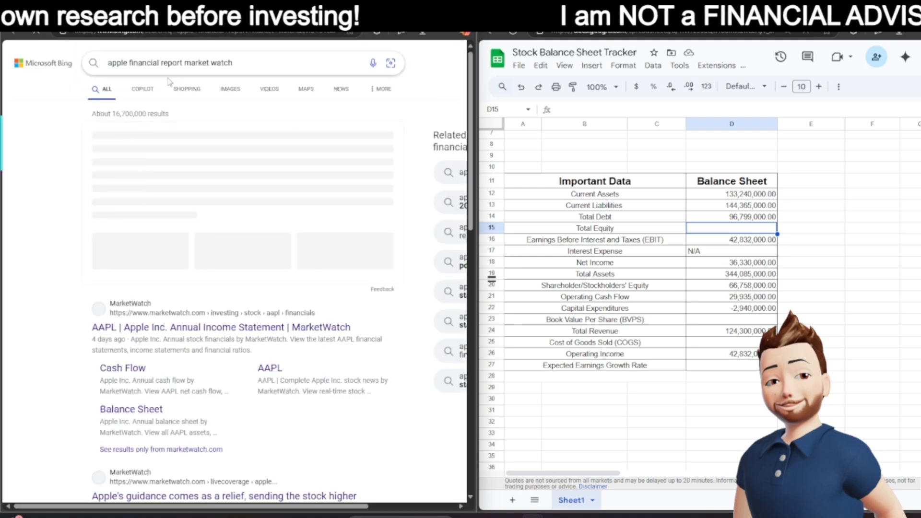
{"action": "left_click", "coordinate": [208, 328]}
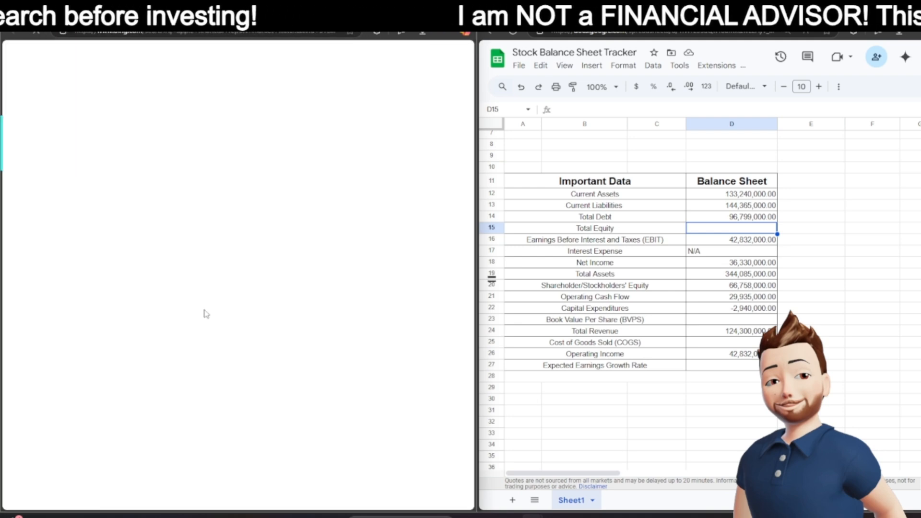
Switch MarketWatch's AAPL income statement to quarterly figures and bring the most recent quarters into view
{"action": "scroll", "coordinate": [213, 300], "scroll_direction": "down", "scroll_amount": 4}
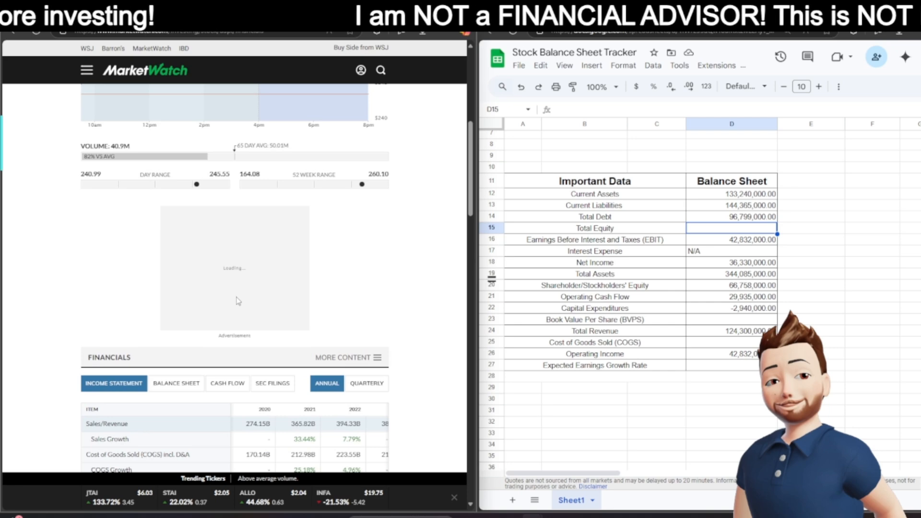
{"action": "scroll", "coordinate": [232, 300], "scroll_direction": "down", "scroll_amount": 3}
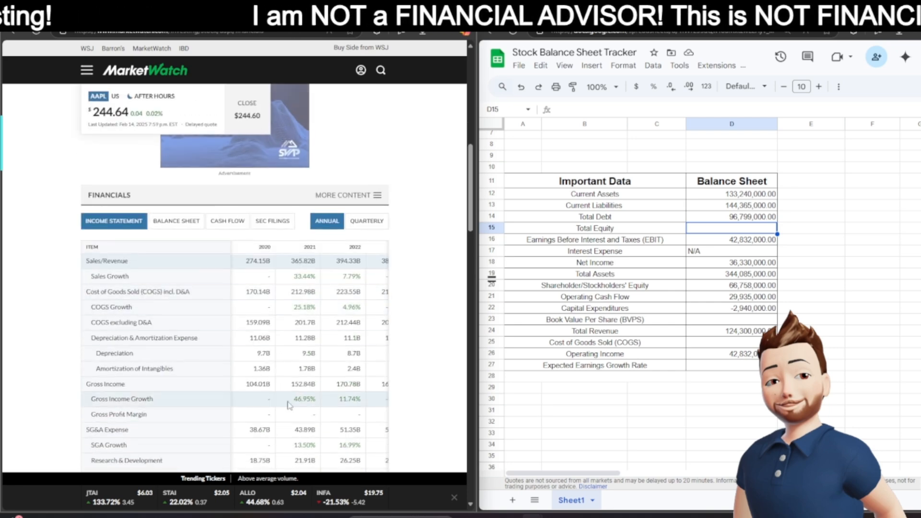
{"action": "scroll", "coordinate": [298, 379], "scroll_direction": "down", "scroll_amount": 1}
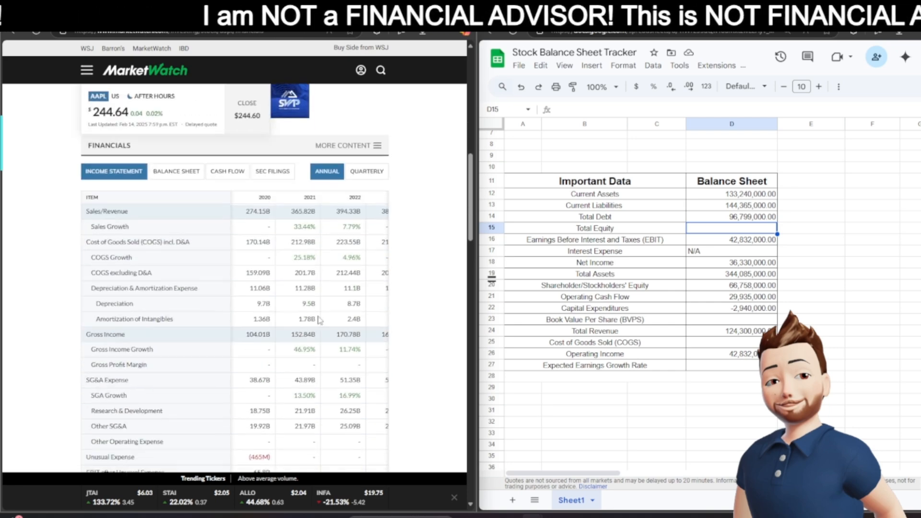
{"action": "left_click", "coordinate": [366, 174]}
{"action": "scroll", "coordinate": [341, 313], "scroll_direction": "down", "scroll_amount": 5}
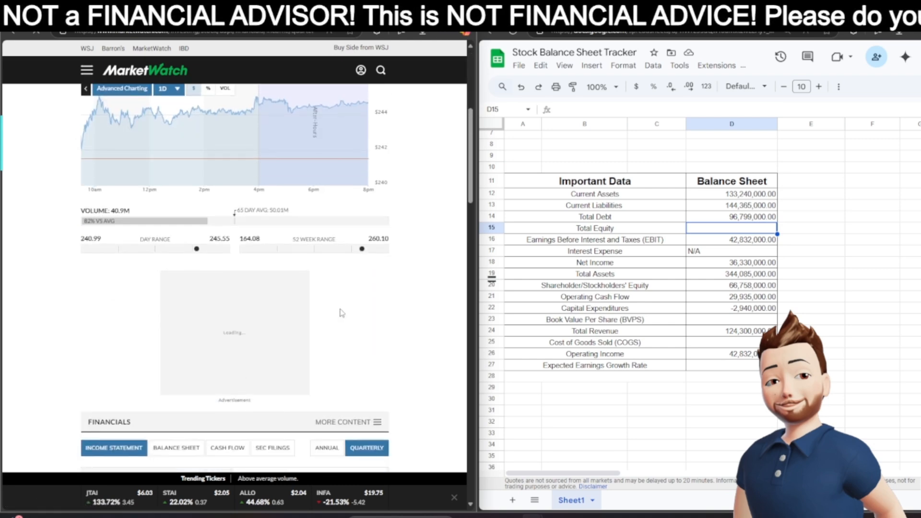
{"action": "scroll", "coordinate": [296, 394], "scroll_direction": "down", "scroll_amount": 12}
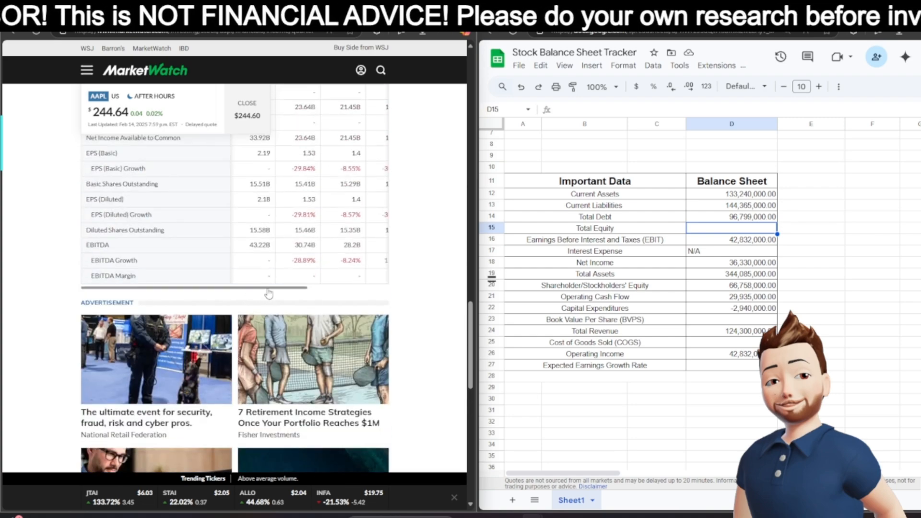
{"action": "scroll", "coordinate": [269, 293], "scroll_direction": "right", "scroll_amount": 3}
{"action": "scroll", "coordinate": [278, 263], "scroll_direction": "up", "scroll_amount": 2}
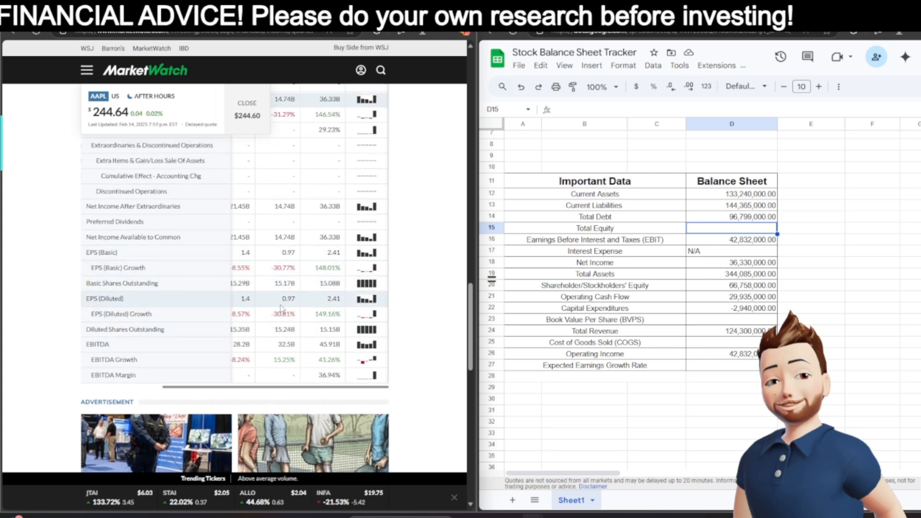
Enter the 31-Dec-2024 cost of goods sold, 66030000, from MarketWatch in the Cost of Goods Sold (COGS) cell D25
{"action": "left_click", "coordinate": [722, 340]}
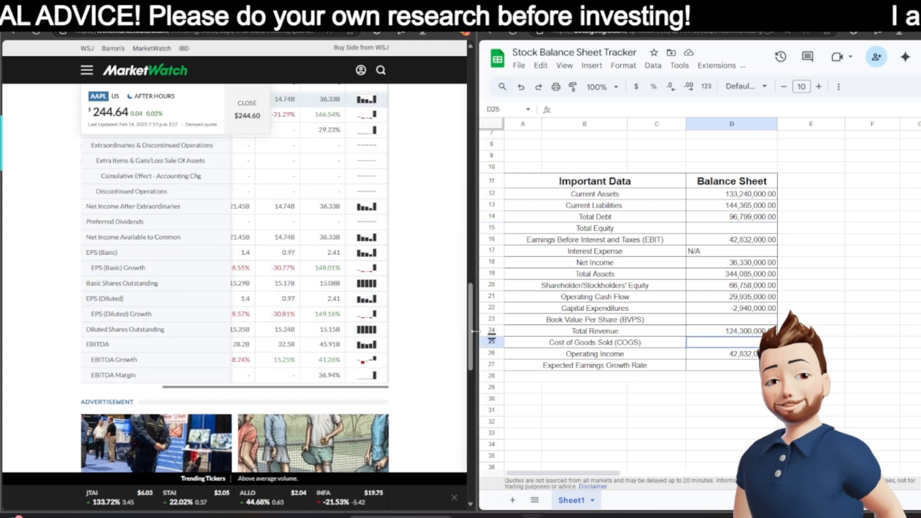
{"action": "scroll", "coordinate": [304, 271], "scroll_direction": "up", "scroll_amount": 15}
{"action": "scroll", "coordinate": [304, 271], "scroll_direction": "up", "scroll_amount": 1}
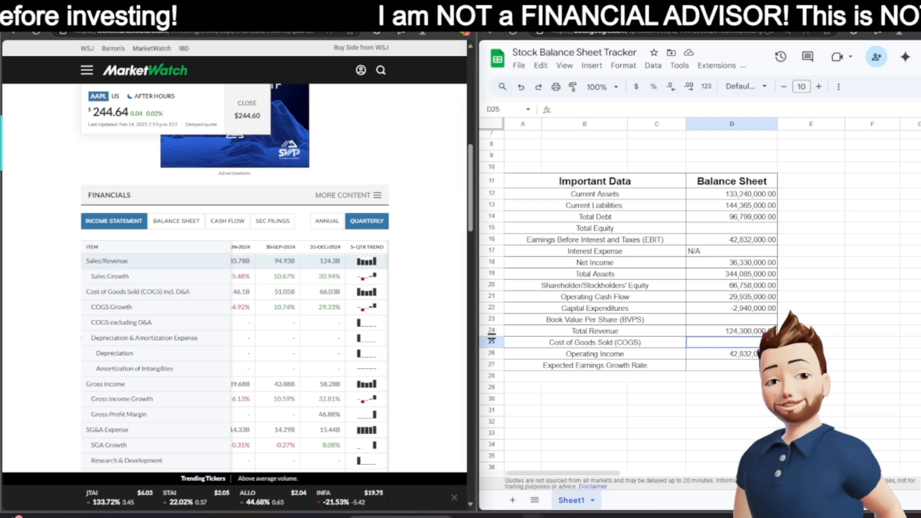
{"action": "left_click", "coordinate": [192, 18]}
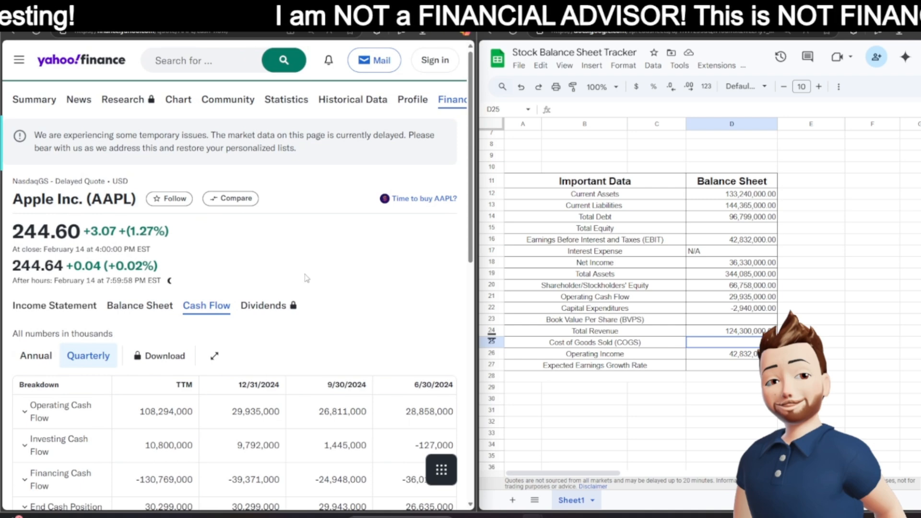
{"action": "scroll", "coordinate": [307, 279], "scroll_direction": "down", "scroll_amount": 1}
{"action": "left_click", "coordinate": [293, 20]}
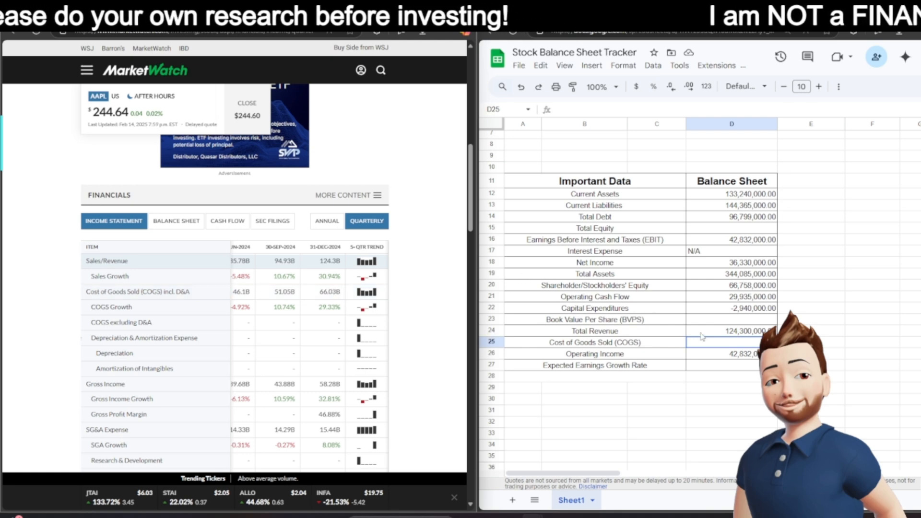
{"action": "double_click", "coordinate": [749, 343]}
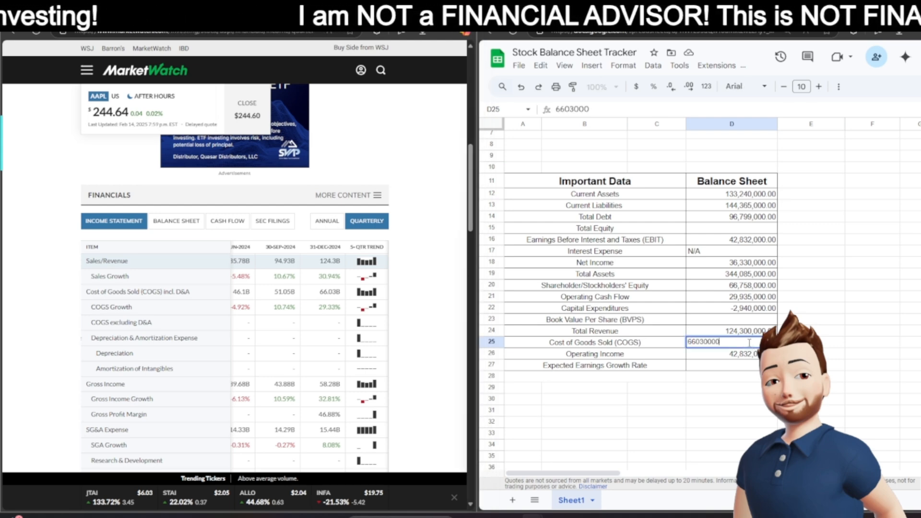
{"action": "type", "text": "66030000"}
{"action": "key", "text": "Return"}
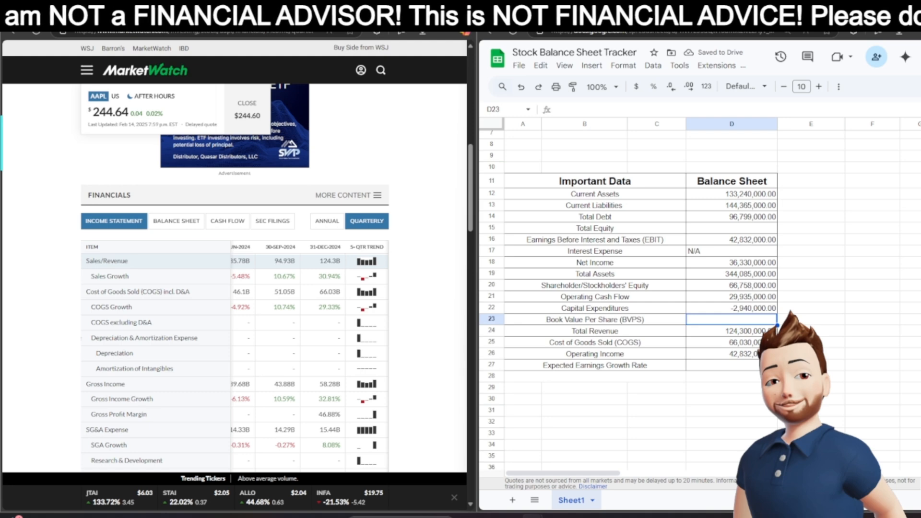
Open Apple's Statistics page on Yahoo Finance and locate Book Value Per Share (mrq) in its Balance Sheet section
{"action": "left_click", "coordinate": [131, 16]}
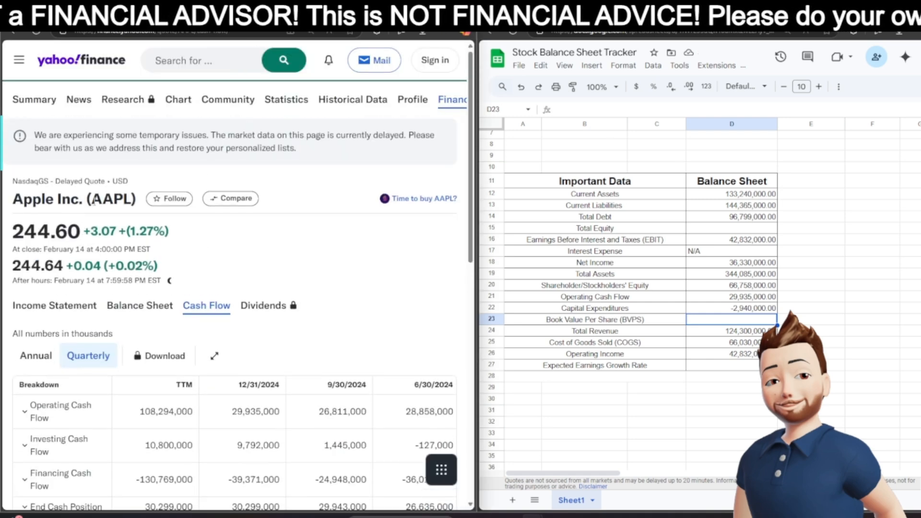
{"action": "left_click", "coordinate": [58, 310]}
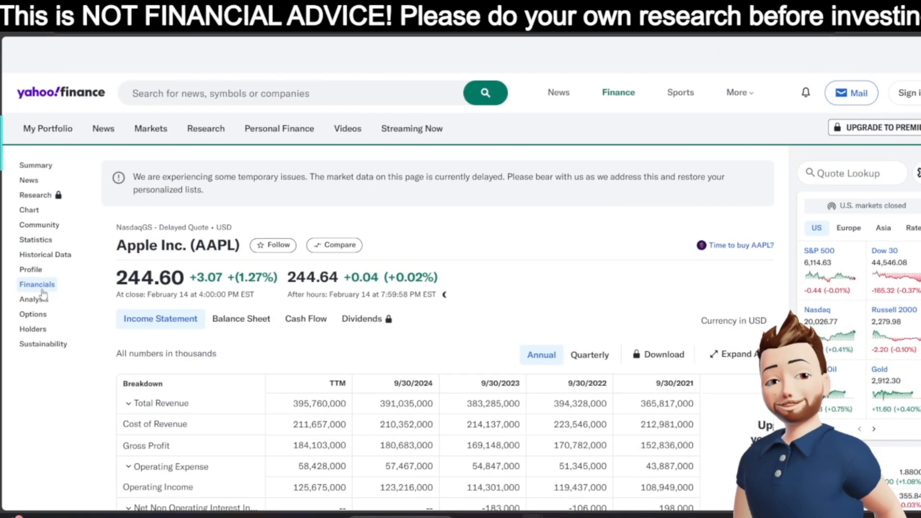
{"action": "left_click", "coordinate": [36, 244]}
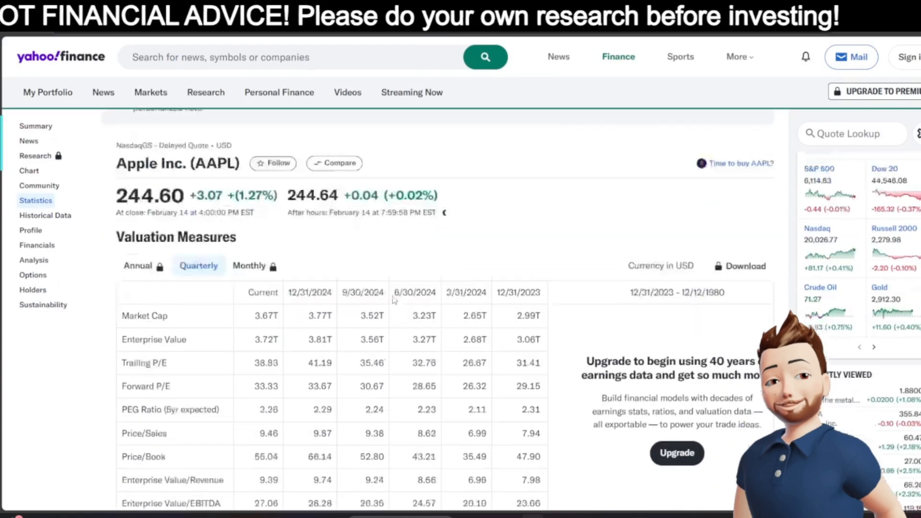
{"action": "scroll", "coordinate": [379, 312], "scroll_direction": "down", "scroll_amount": 7}
{"action": "scroll", "coordinate": [335, 329], "scroll_direction": "down", "scroll_amount": 6}
{"action": "scroll", "coordinate": [312, 343], "scroll_direction": "down", "scroll_amount": 6}
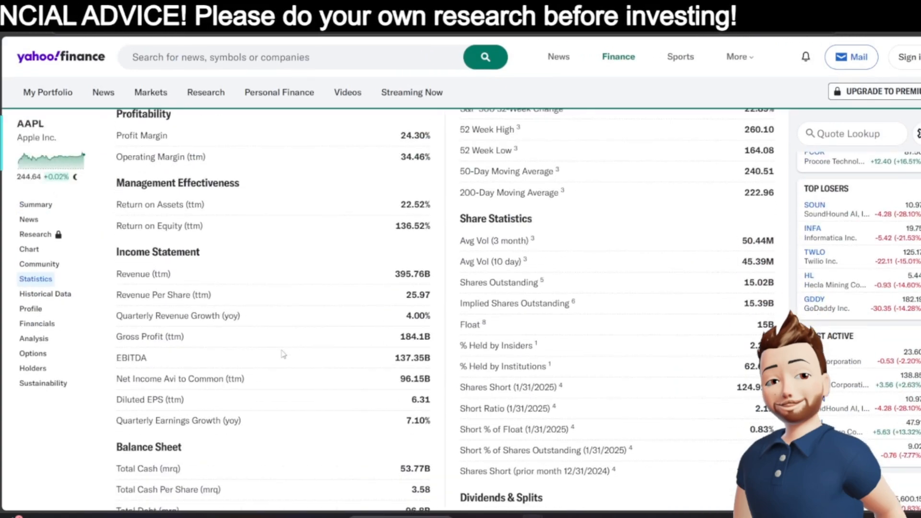
{"action": "left_click_drag", "start_coordinate": [121, 327], "coordinate": [393, 250]}
{"action": "left_click", "coordinate": [380, 255]}
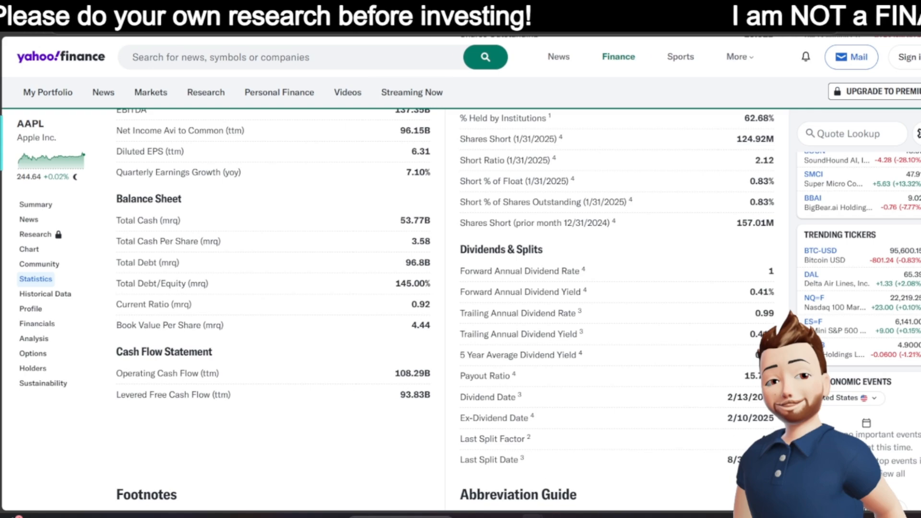
Return to the spreadsheet and enter 4.44 in the Book Value Per Share (BVPS) cell D23
{"action": "double_click", "coordinate": [672, 8]}
{"action": "double_click", "coordinate": [643, 8]}
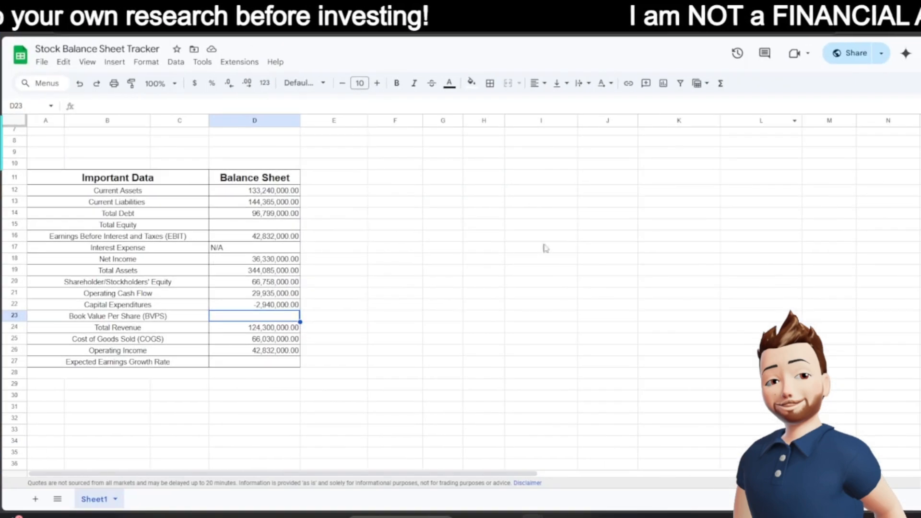
{"action": "type", "text": "4."}
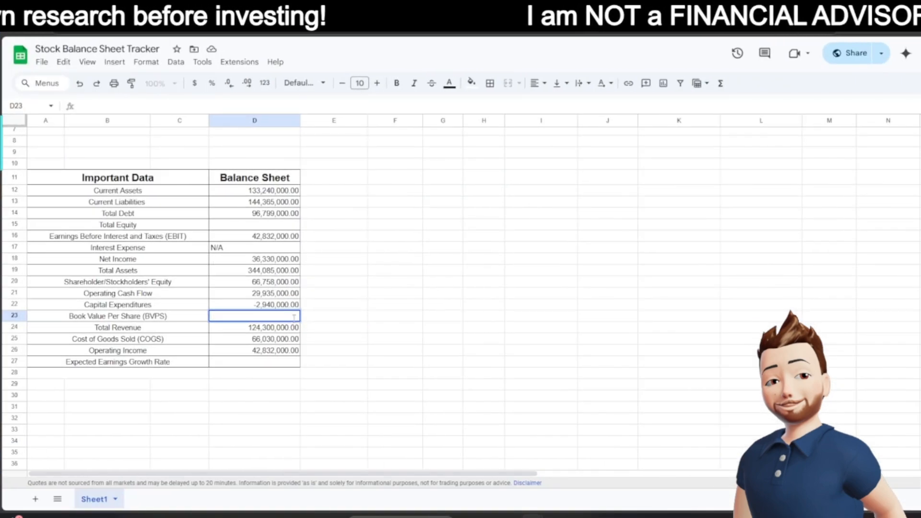
{"action": "type", "text": "44"}
{"action": "key", "text": "Return"}
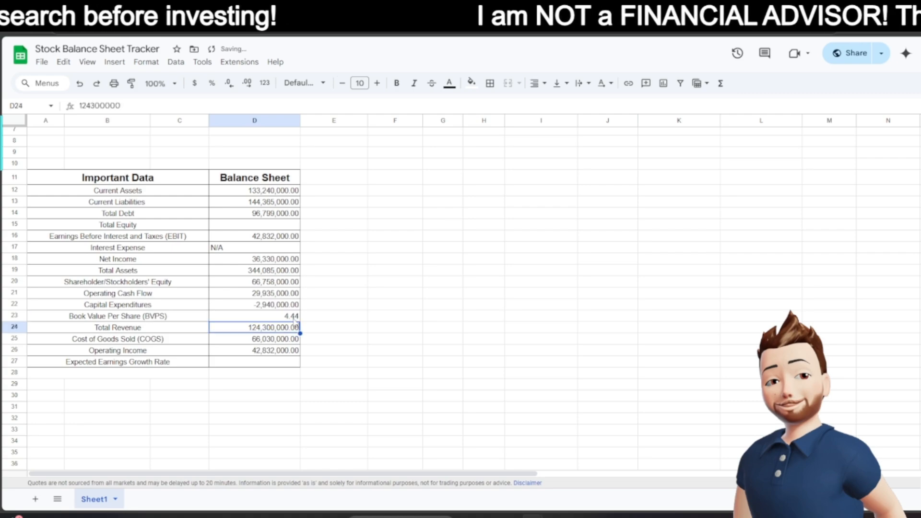
Select the Total Equity cell D15, place the MarketWatch window beside the spreadsheet and open Apple's balance sheet there
{"action": "left_click", "coordinate": [273, 226]}
{"action": "left_click_drag", "start_coordinate": [379, 8], "coordinate": [458, 37]}
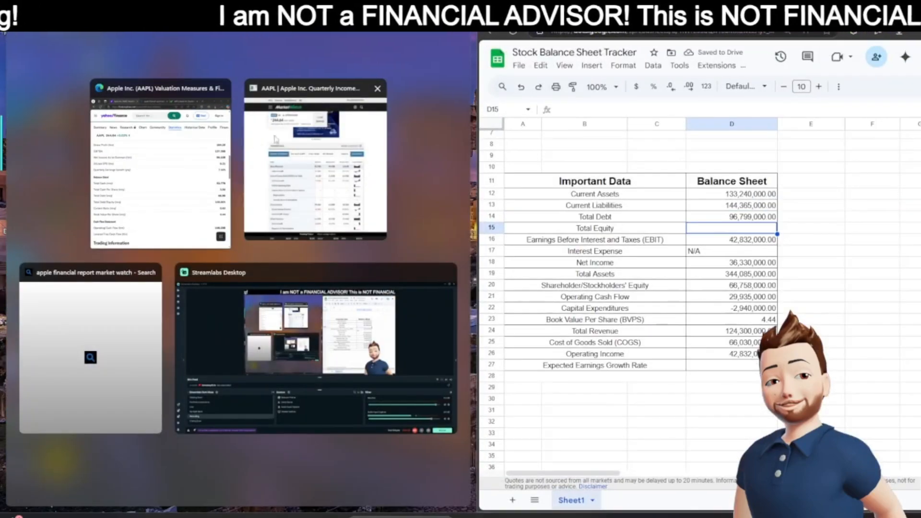
{"action": "left_click", "coordinate": [281, 229]}
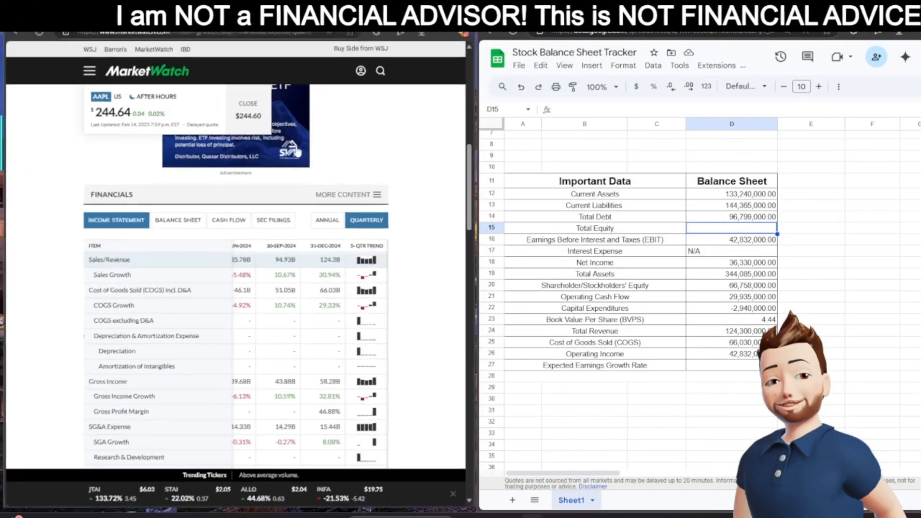
{"action": "scroll", "coordinate": [252, 345], "scroll_direction": "down", "scroll_amount": 4}
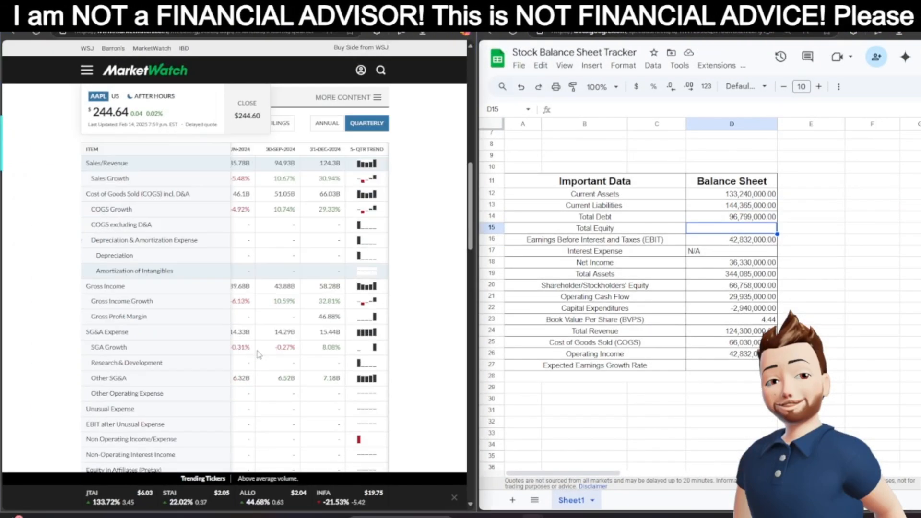
{"action": "scroll", "coordinate": [249, 343], "scroll_direction": "down", "scroll_amount": 8}
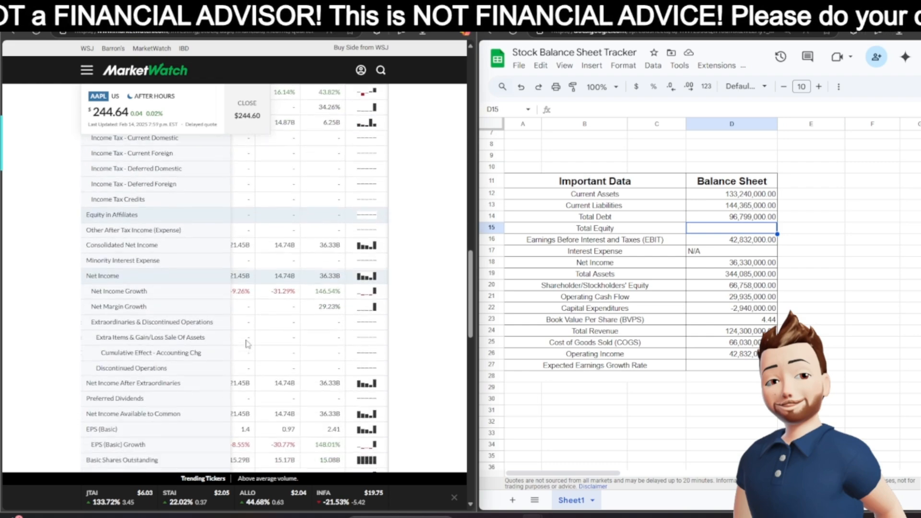
{"action": "scroll", "coordinate": [245, 340], "scroll_direction": "up", "scroll_amount": 15}
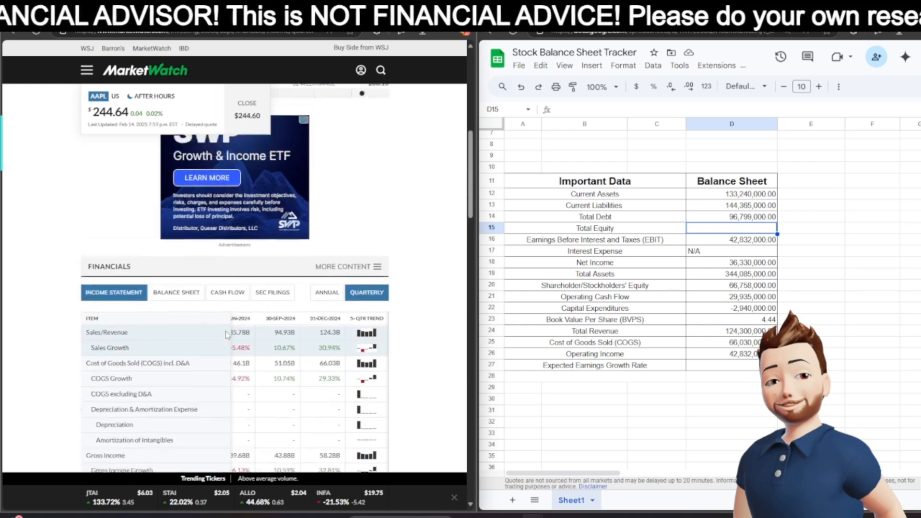
{"action": "scroll", "coordinate": [201, 335], "scroll_direction": "down", "scroll_amount": 5}
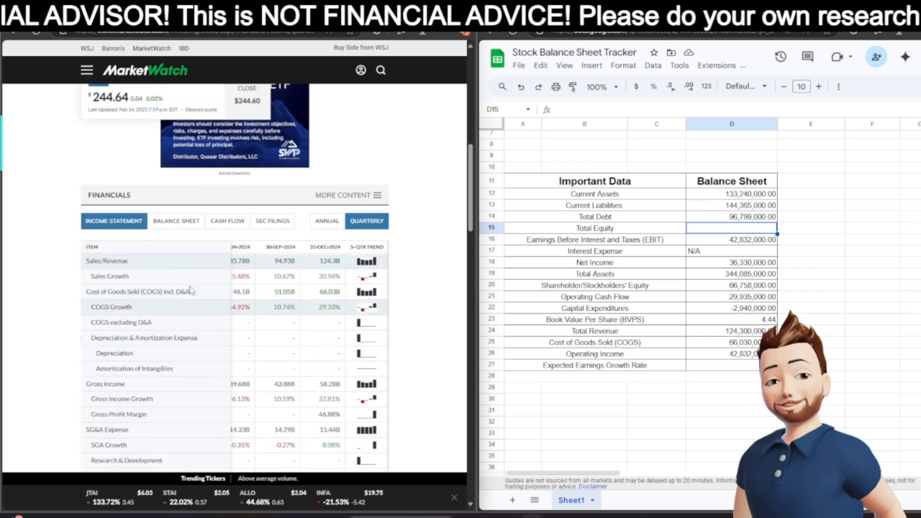
{"action": "left_click", "coordinate": [172, 227]}
Examine the annual balance sheet's Liabilities & Shareholders' Equity section for the Total Equity row and its latest years
{"action": "scroll", "coordinate": [291, 273], "scroll_direction": "down", "scroll_amount": 5}
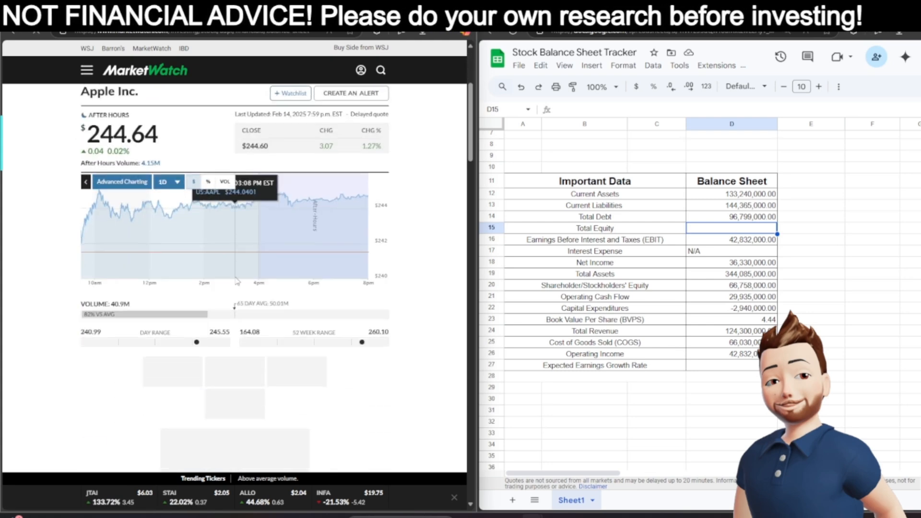
{"action": "scroll", "coordinate": [292, 273], "scroll_direction": "down", "scroll_amount": 10}
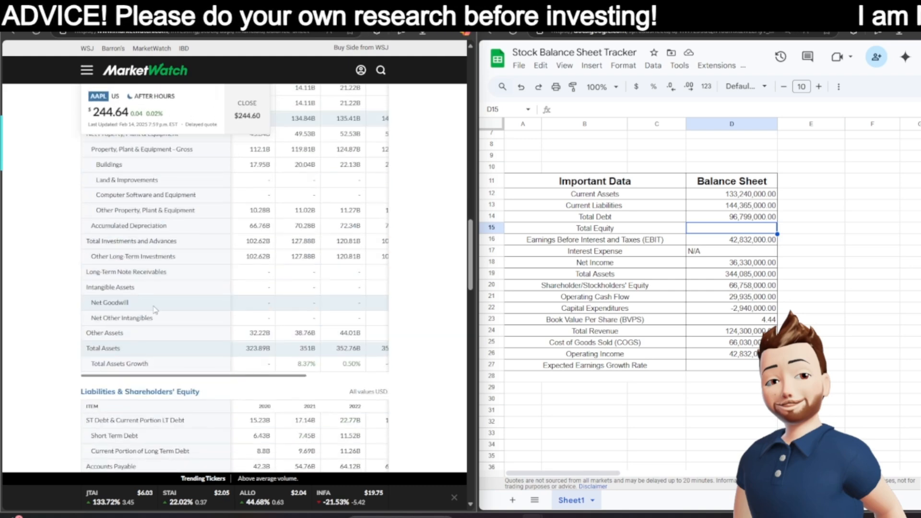
{"action": "scroll", "coordinate": [154, 309], "scroll_direction": "up", "scroll_amount": 2}
{"action": "scroll", "coordinate": [152, 314], "scroll_direction": "down", "scroll_amount": 8}
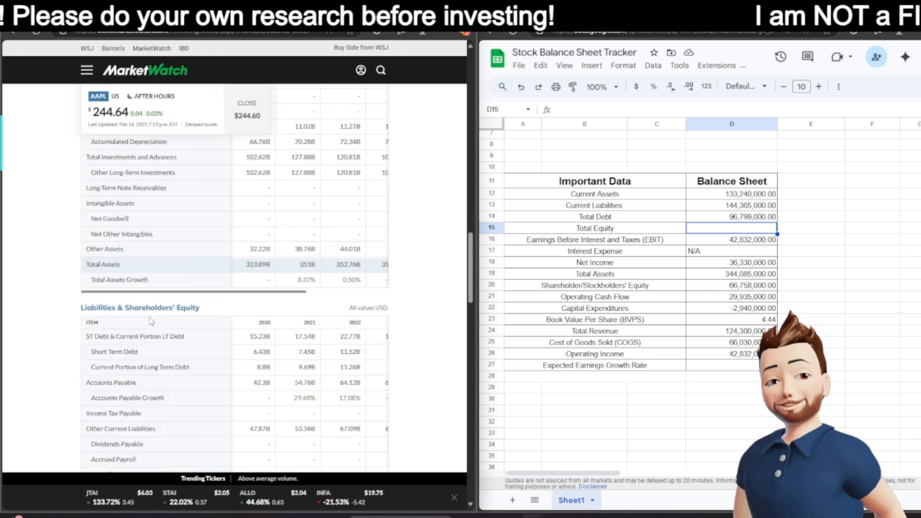
{"action": "scroll", "coordinate": [152, 318], "scroll_direction": "down", "scroll_amount": 8}
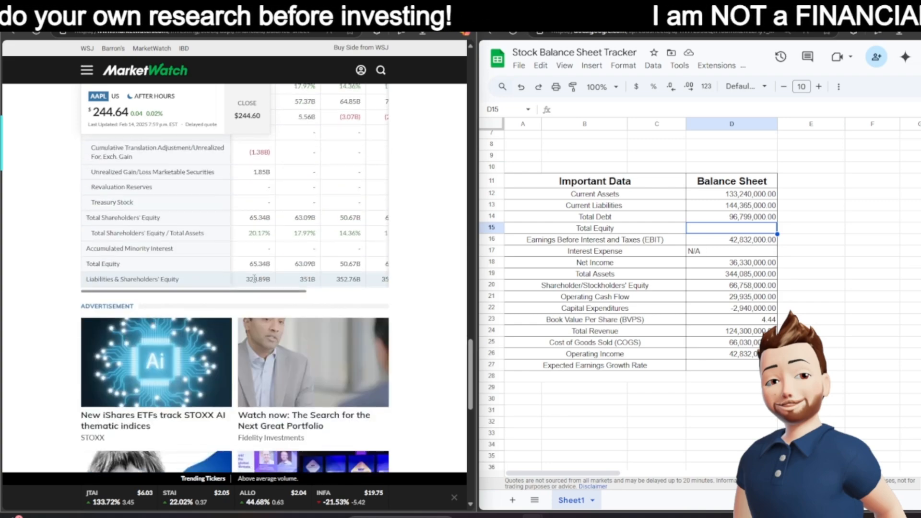
{"action": "scroll", "coordinate": [295, 297], "scroll_direction": "up", "scroll_amount": 15}
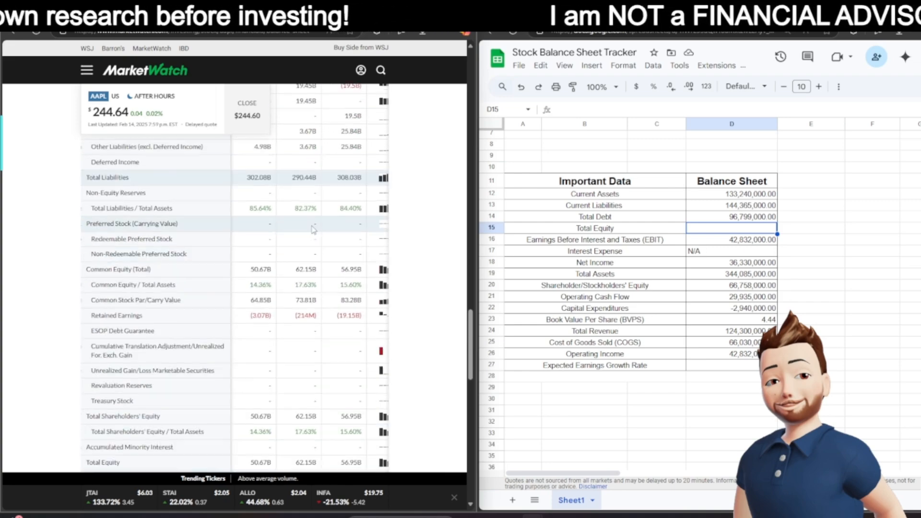
Switch Apple's MarketWatch balance sheet from annual to quarterly figures
{"action": "scroll", "coordinate": [311, 224], "scroll_direction": "up", "scroll_amount": 3}
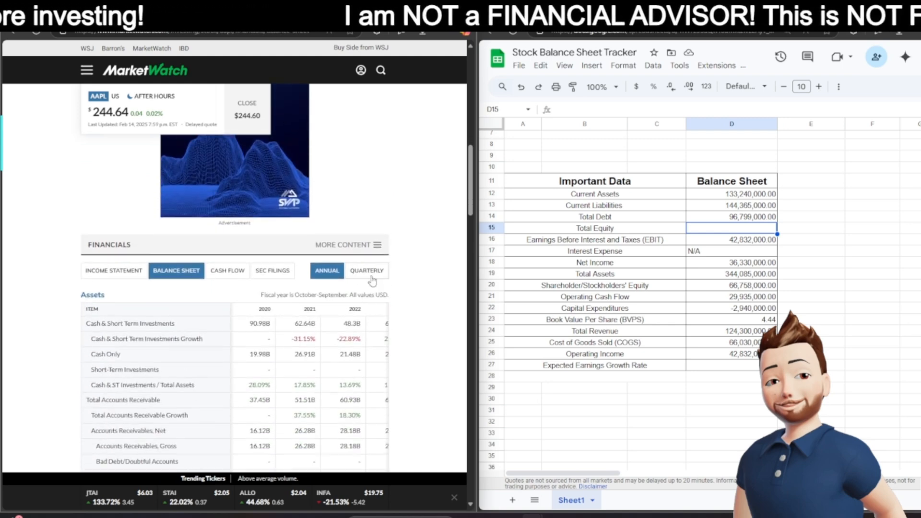
{"action": "scroll", "coordinate": [365, 275], "scroll_direction": "up", "scroll_amount": 7}
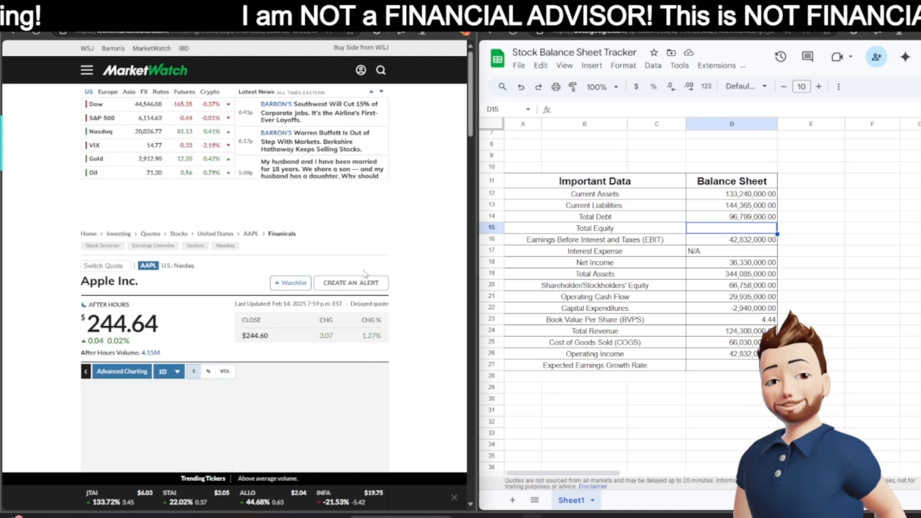
{"action": "scroll", "coordinate": [323, 282], "scroll_direction": "down", "scroll_amount": 3}
{"action": "scroll", "coordinate": [322, 282], "scroll_direction": "up", "scroll_amount": 1}
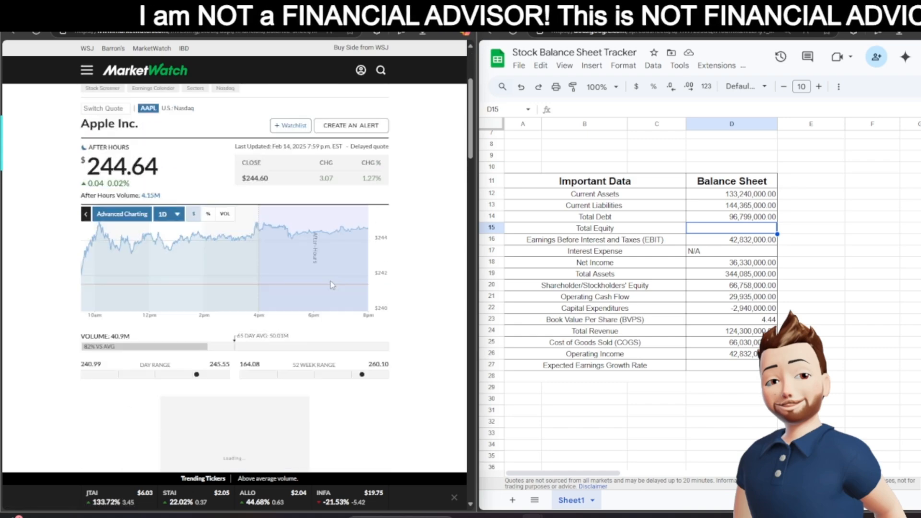
{"action": "scroll", "coordinate": [418, 272], "scroll_direction": "down", "scroll_amount": 3}
{"action": "scroll", "coordinate": [418, 272], "scroll_direction": "down", "scroll_amount": 15}
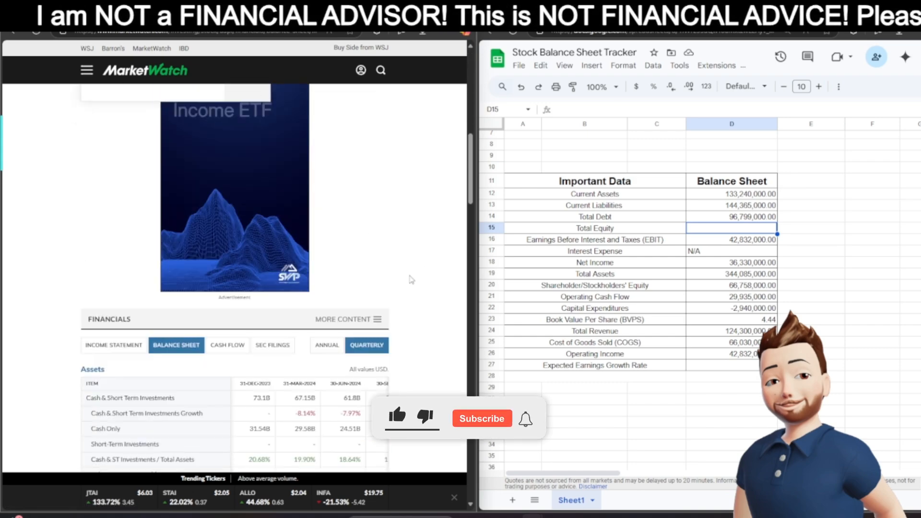
Find the latest quarter's Total Equity in the MarketWatch balance sheet and enter 66760000 in the spreadsheet's Total Equity cell D15
{"action": "scroll", "coordinate": [311, 294], "scroll_direction": "down", "scroll_amount": 10}
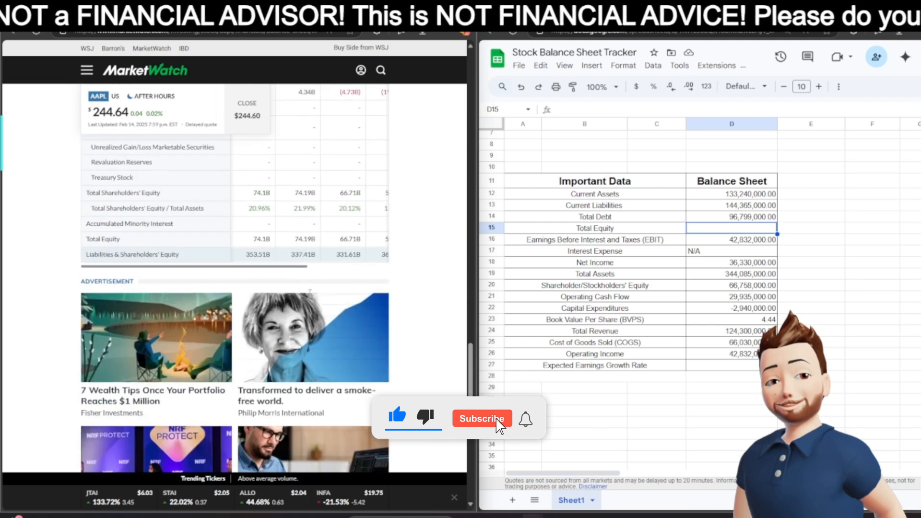
{"action": "scroll", "coordinate": [305, 300], "scroll_direction": "up", "scroll_amount": 5}
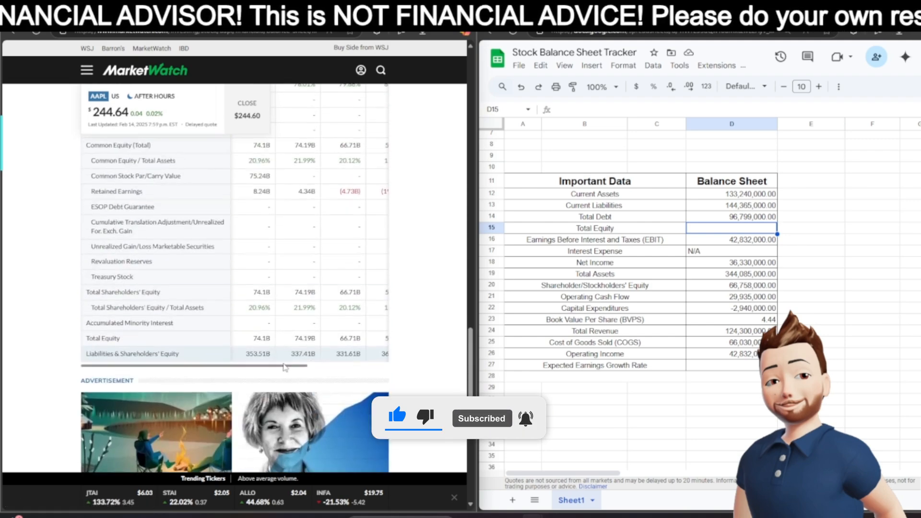
{"action": "left_click_drag", "start_coordinate": [290, 371], "coordinate": [378, 369]}
{"action": "left_click", "coordinate": [315, 370]}
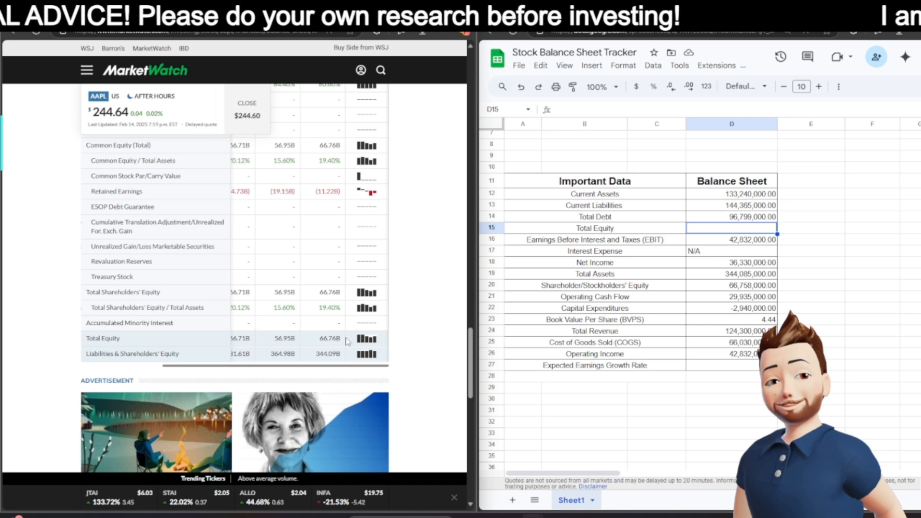
{"action": "double_click", "coordinate": [720, 229]}
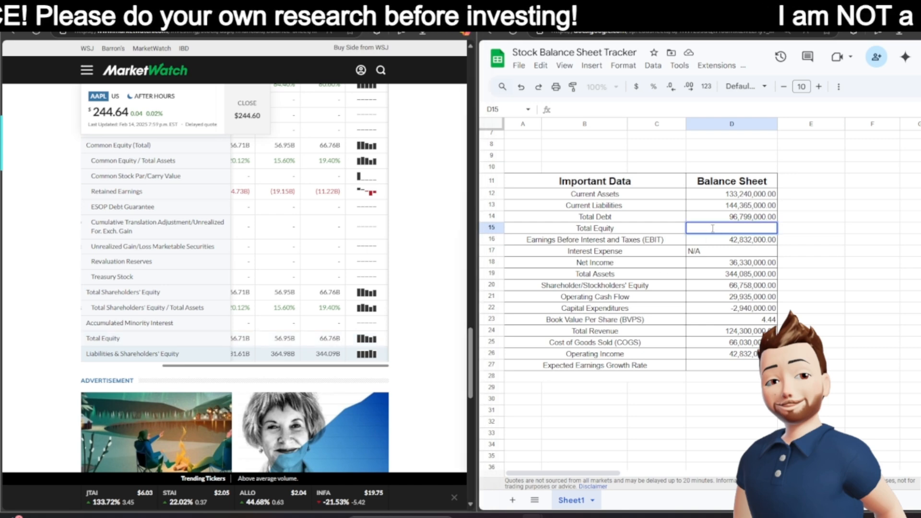
{"action": "type", "text": "6"}
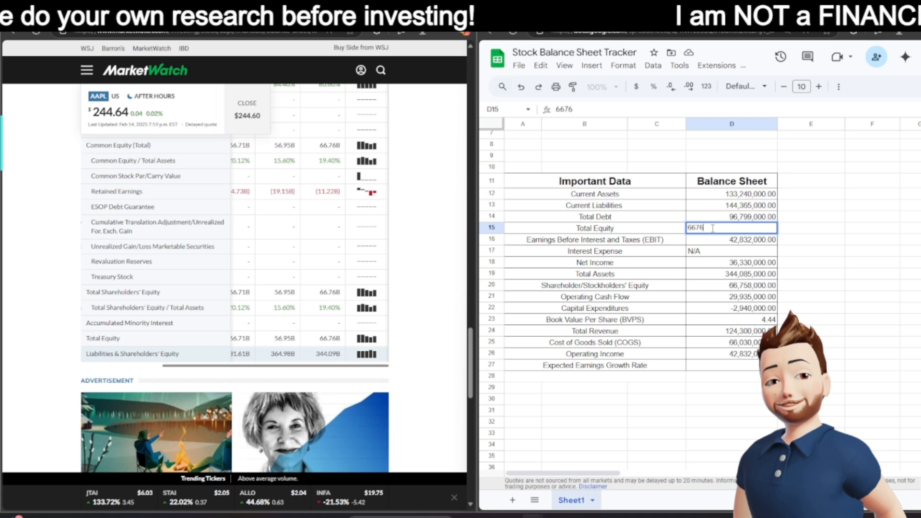
{"action": "type", "text": "6,760,000"}
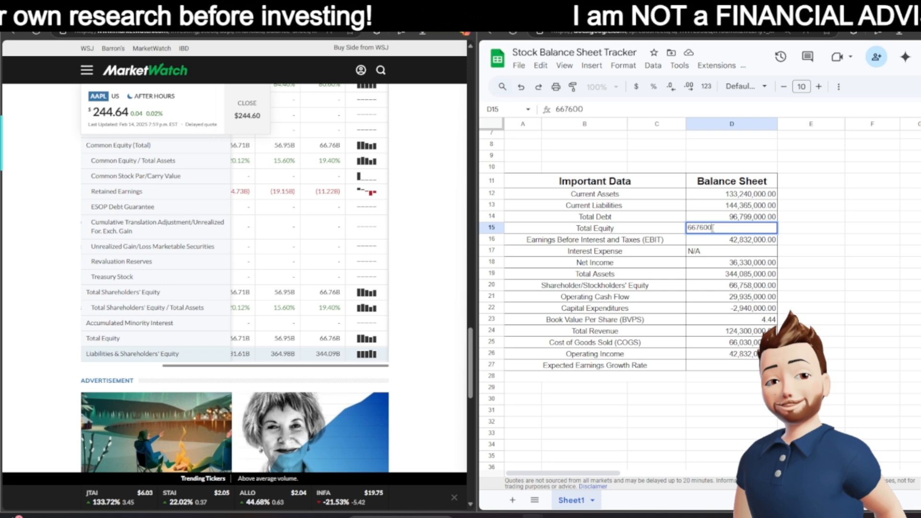
{"action": "key", "text": "Return"}
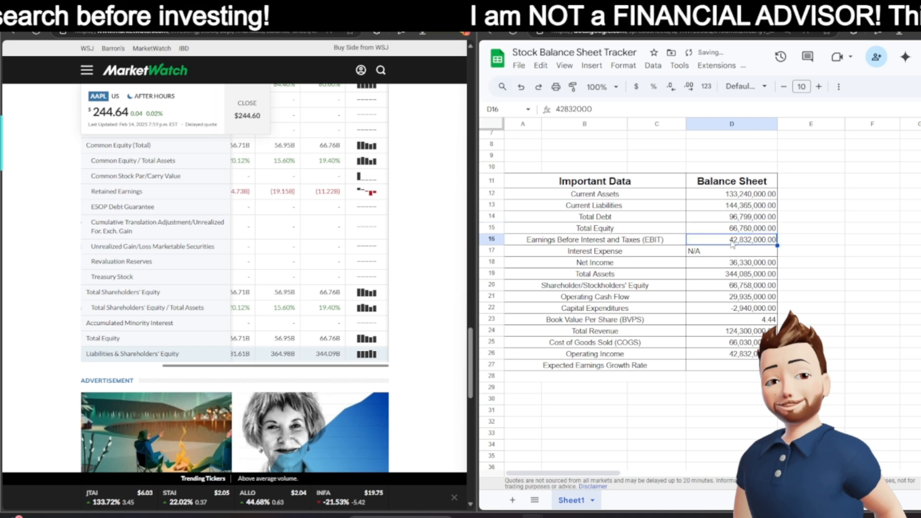
Select the Expected Earnings Growth Rate cell D27, then switch to Yahoo Finance, enlarge its window and open Apple's Analysis page
{"action": "left_click", "coordinate": [713, 370]}
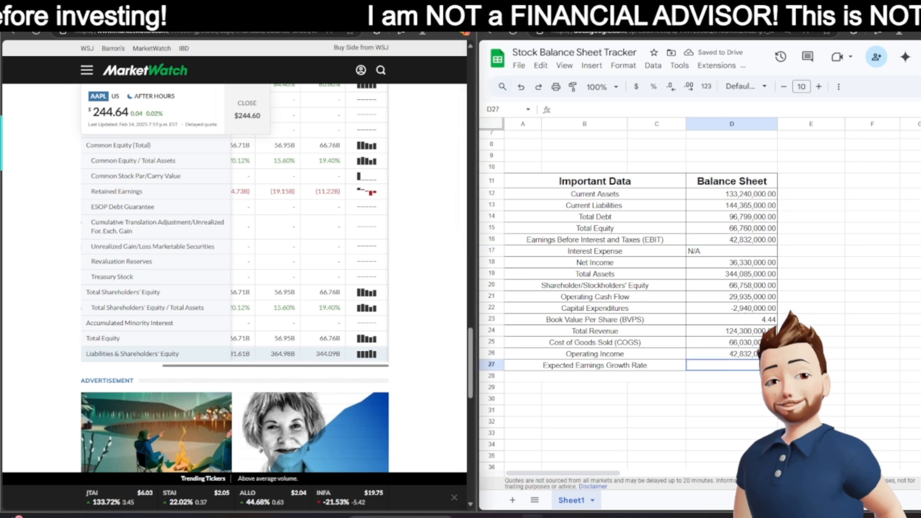
{"action": "left_click", "coordinate": [138, 14]}
{"action": "scroll", "coordinate": [156, 293], "scroll_direction": "up", "scroll_amount": 8}
{"action": "scroll", "coordinate": [154, 288], "scroll_direction": "up", "scroll_amount": 5}
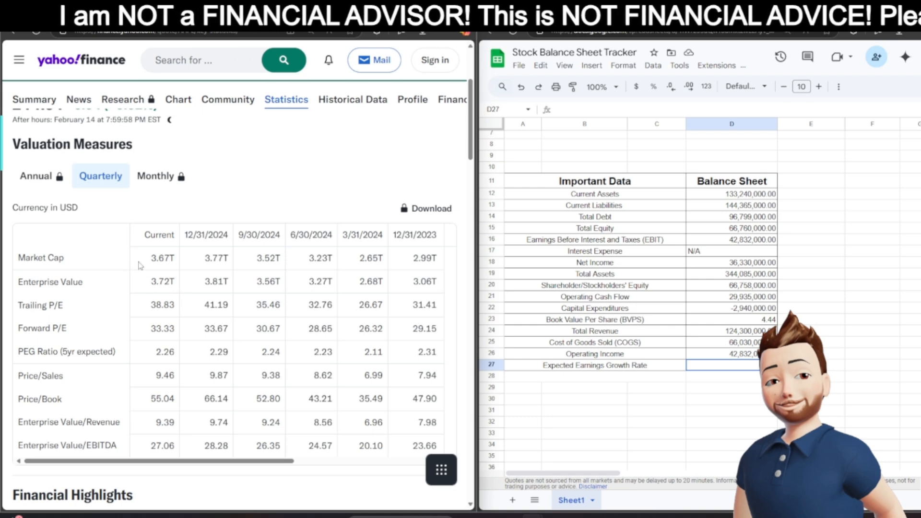
{"action": "scroll", "coordinate": [144, 187], "scroll_direction": "up", "scroll_amount": 2}
{"action": "scroll", "coordinate": [172, 248], "scroll_direction": "up", "scroll_amount": 2}
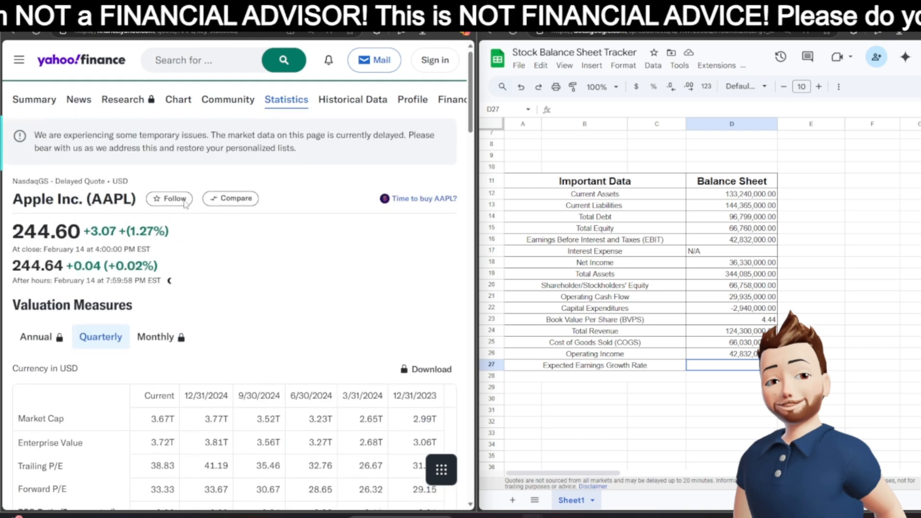
{"action": "left_click", "coordinate": [439, 10]}
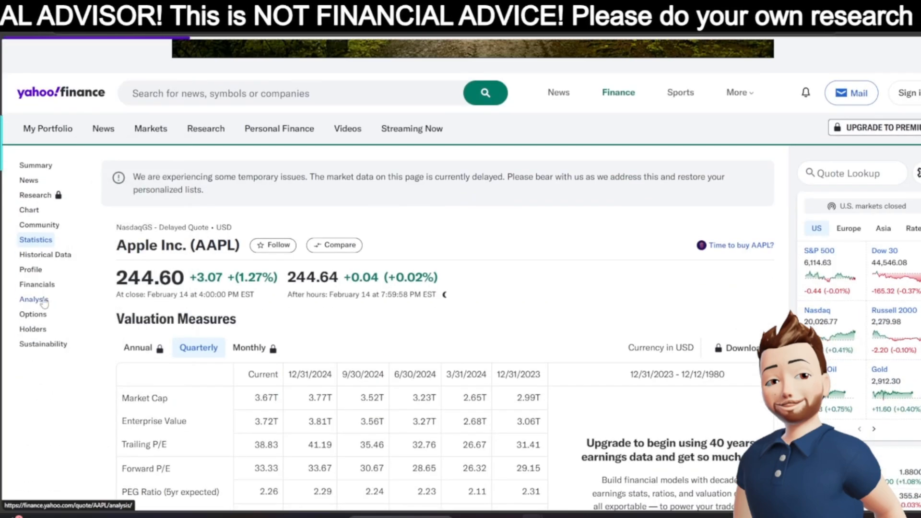
{"action": "left_click", "coordinate": [44, 301]}
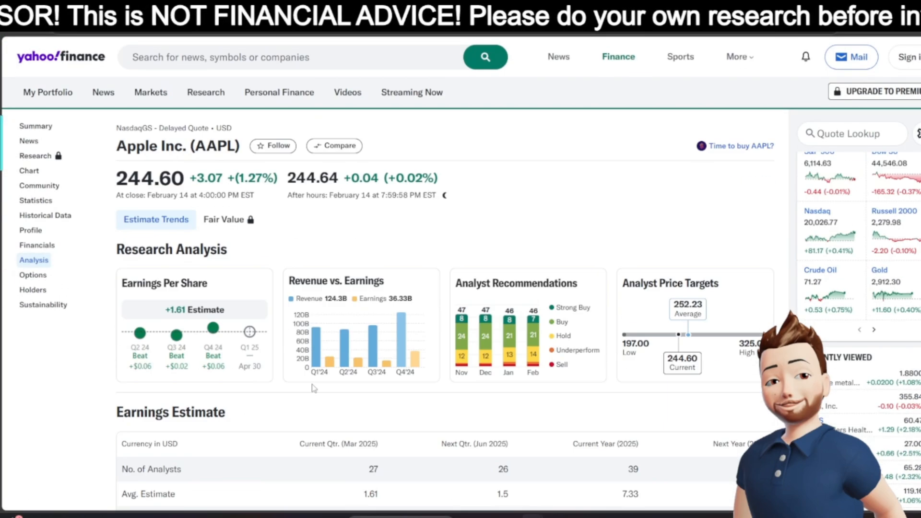
Look up Apple's next-year growth estimate, return to the full-size spreadsheet and enter .1223 in the Expected Earnings Growth Rate cell D27
{"action": "scroll", "coordinate": [539, 260], "scroll_direction": "down", "scroll_amount": 3}
{"action": "scroll", "coordinate": [624, 278], "scroll_direction": "up", "scroll_amount": 1}
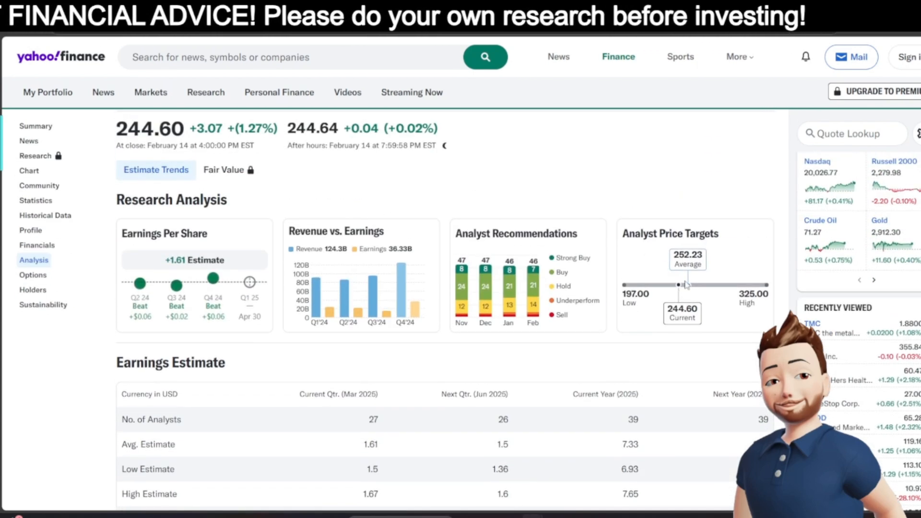
{"action": "scroll", "coordinate": [686, 285], "scroll_direction": "down", "scroll_amount": 8}
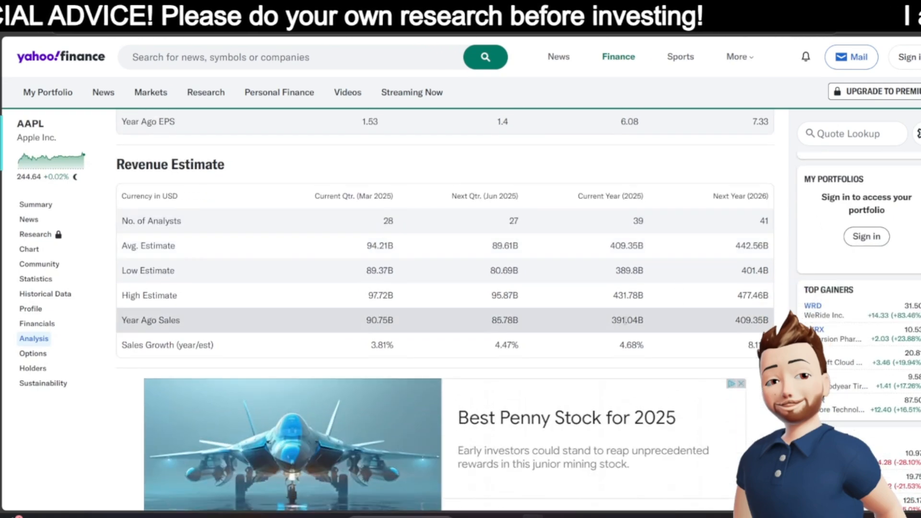
{"action": "scroll", "coordinate": [459, 282], "scroll_direction": "down", "scroll_amount": 10}
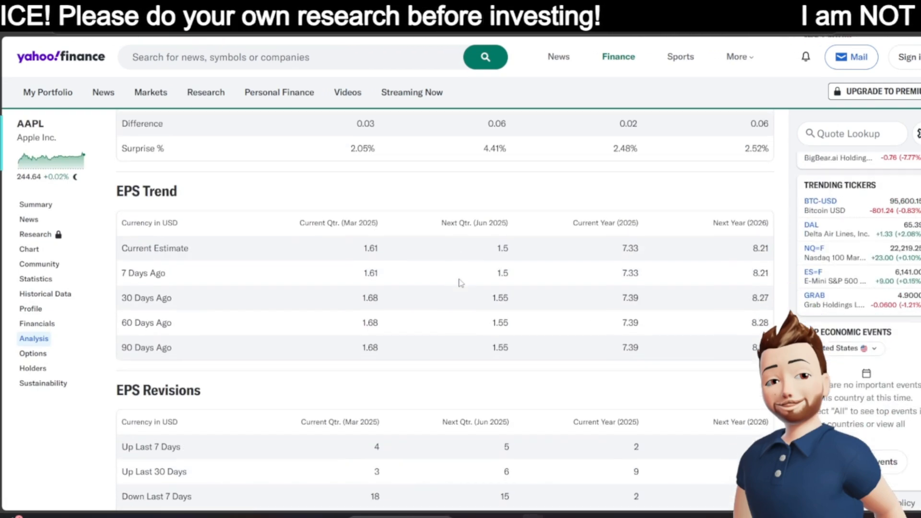
{"action": "scroll", "coordinate": [460, 283], "scroll_direction": "down", "scroll_amount": 8}
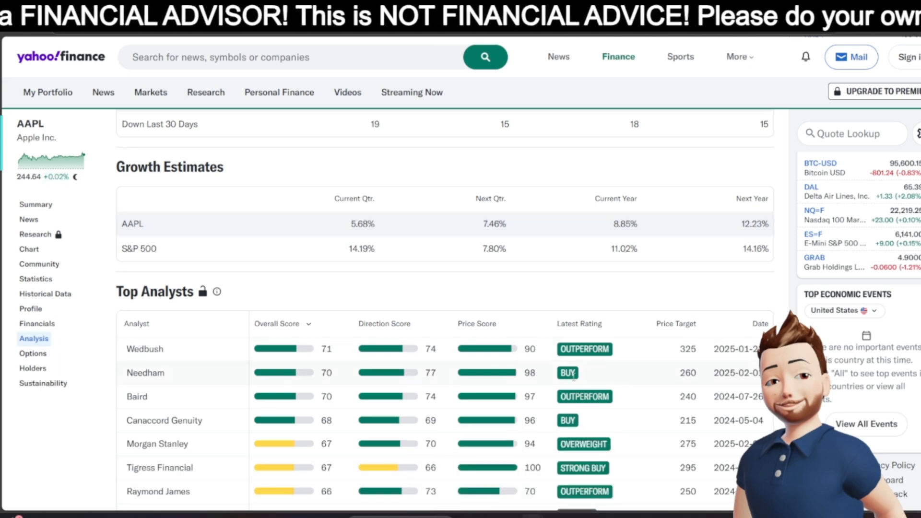
{"action": "mouse_move", "coordinate": [533, 514]}
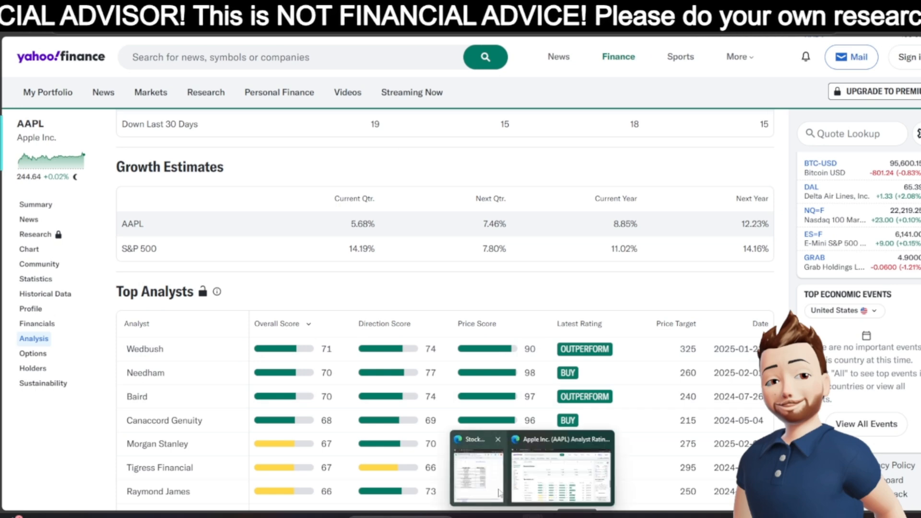
{"action": "left_click", "coordinate": [477, 470]}
{"action": "left_click", "coordinate": [914, 10]}
{"action": "double_click", "coordinate": [259, 363]}
{"action": "type", "text": "0.1223"}
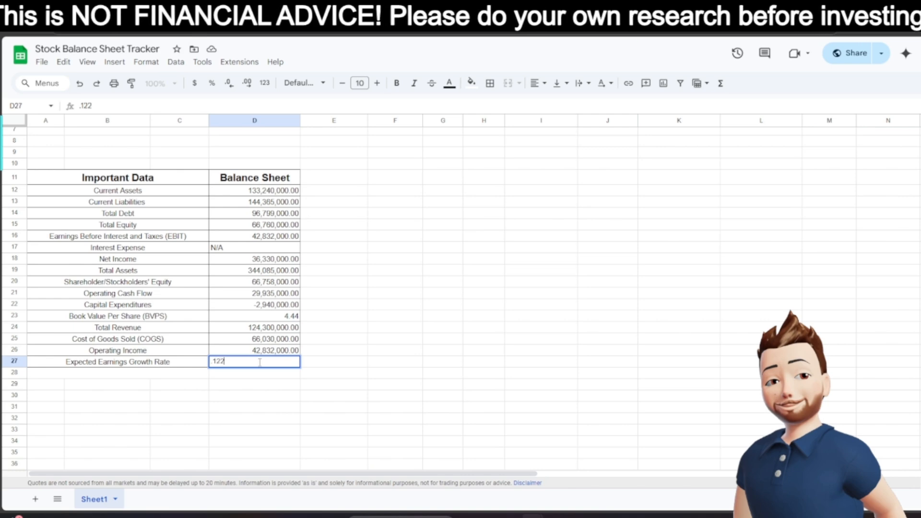
{"action": "key", "text": "Return"}
Format the Expected Earnings Growth Rate value in cell D27 as a percentage
{"action": "left_click", "coordinate": [260, 362]}
{"action": "left_click", "coordinate": [211, 82]}
{"action": "left_click", "coordinate": [353, 344]}
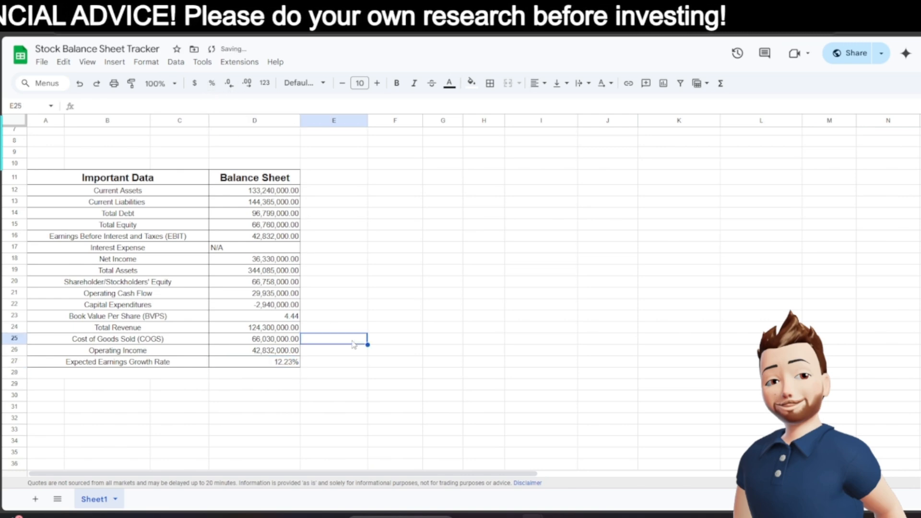
Review Apple's calculated ratios in row 3 and the Current Assets and Current Liabilities rows A12:D13 behind the Current Ratio
{"action": "scroll", "coordinate": [353, 344], "scroll_direction": "up", "scroll_amount": 3}
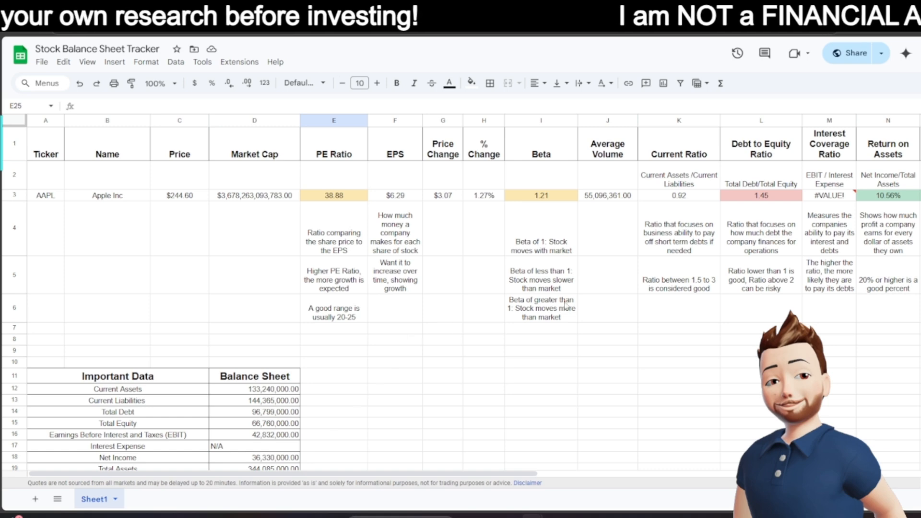
{"action": "left_click_drag", "start_coordinate": [501, 474], "coordinate": [636, 473]}
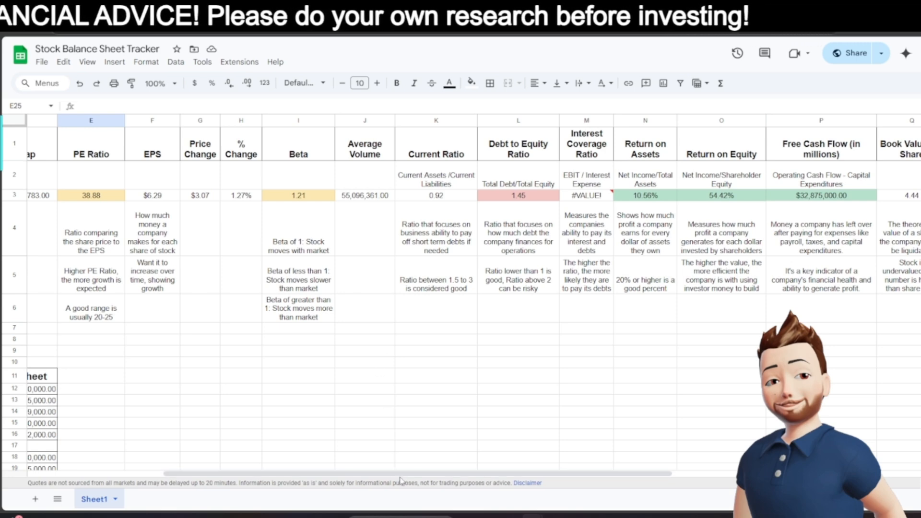
{"action": "left_click_drag", "start_coordinate": [399, 474], "coordinate": [230, 432]}
{"action": "scroll", "coordinate": [245, 400], "scroll_direction": "down", "scroll_amount": 2}
{"action": "left_click_drag", "start_coordinate": [124, 339], "coordinate": [289, 357]}
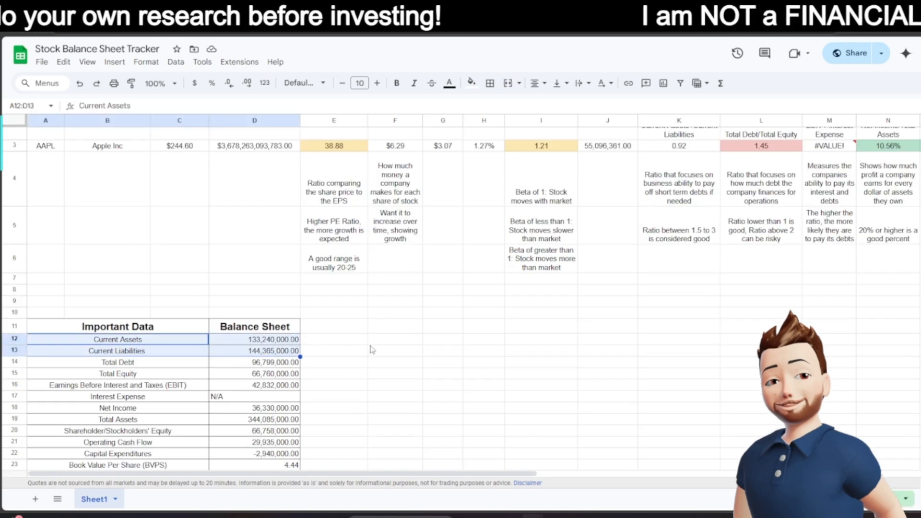
{"action": "left_click", "coordinate": [398, 353]}
{"action": "scroll", "coordinate": [422, 383], "scroll_direction": "up", "scroll_amount": 2}
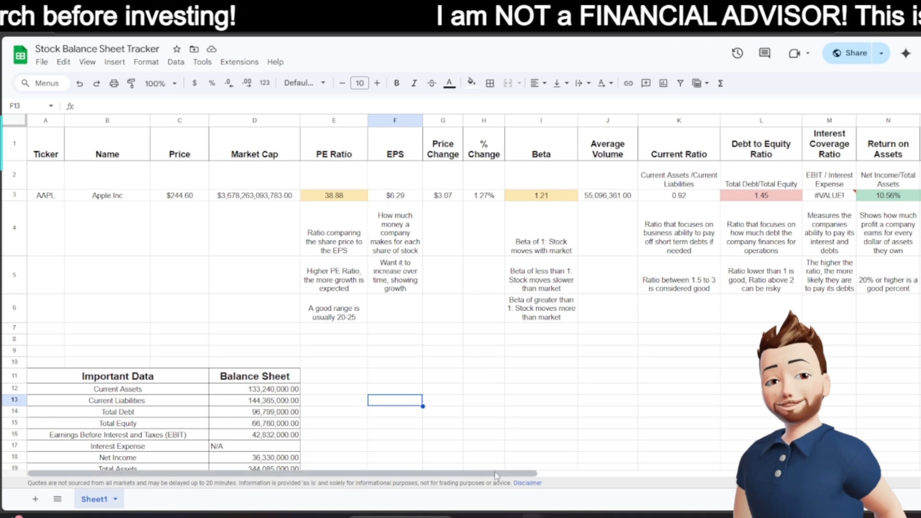
Examine the Current Ratio and Debt to Equity Ratio explanations in rows 4 and 5, and the Return on Equity formula in O3
{"action": "scroll", "coordinate": [494, 466], "scroll_direction": "right", "scroll_amount": 3}
{"action": "left_click", "coordinate": [504, 214]}
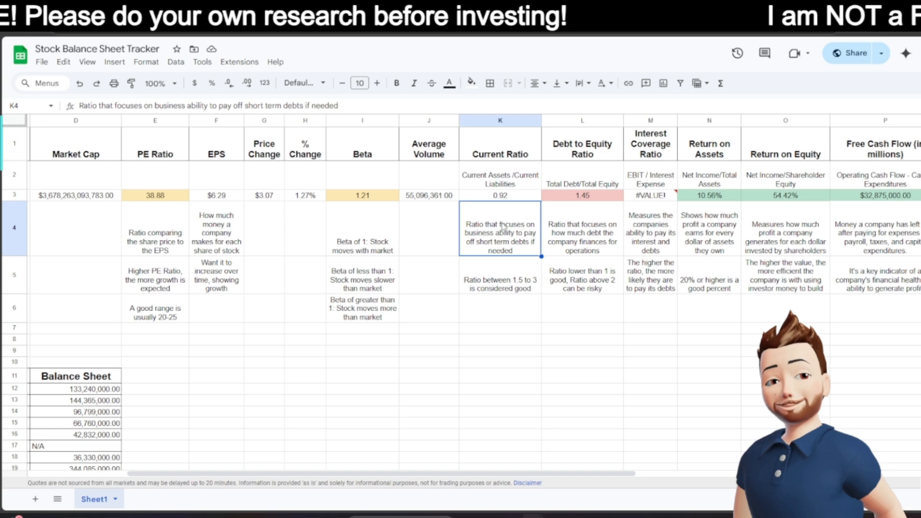
{"action": "left_click", "coordinate": [505, 290]}
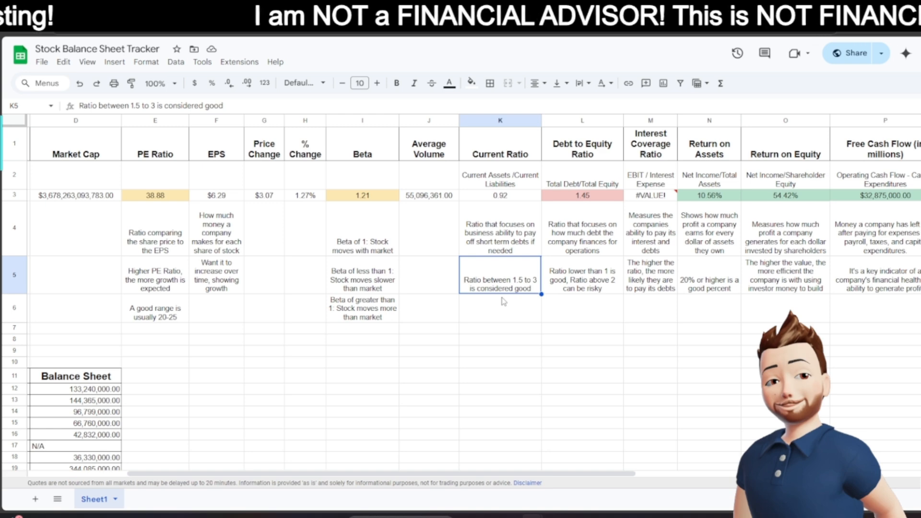
{"action": "left_click", "coordinate": [594, 276]}
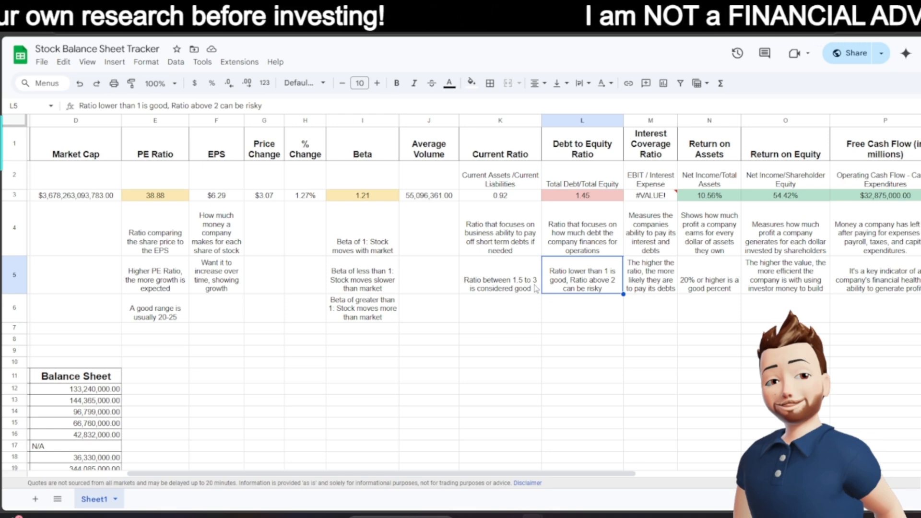
{"action": "key", "text": "Up"}
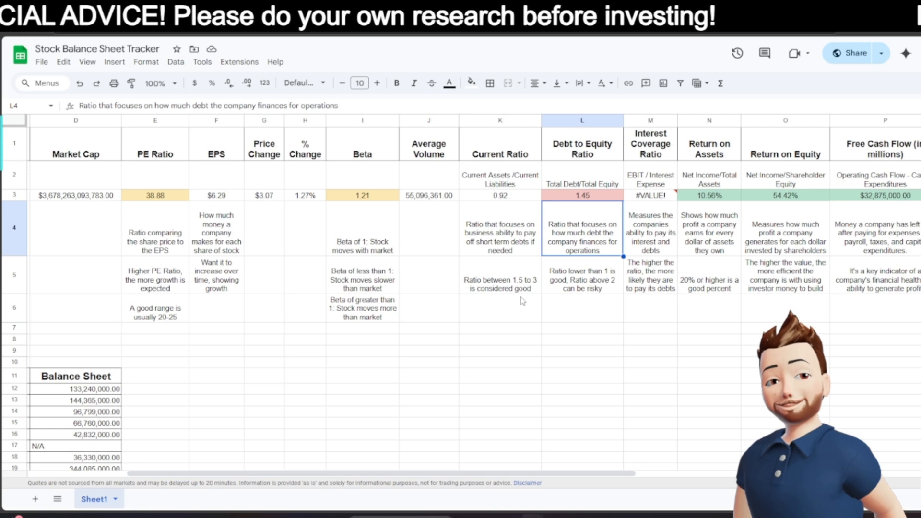
{"action": "scroll", "coordinate": [518, 474], "scroll_direction": "right", "scroll_amount": 5}
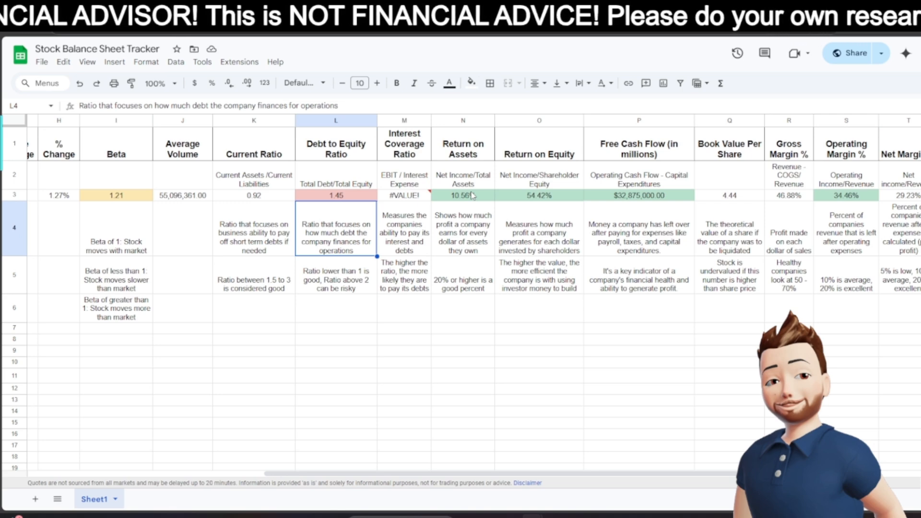
{"action": "left_click", "coordinate": [525, 196]}
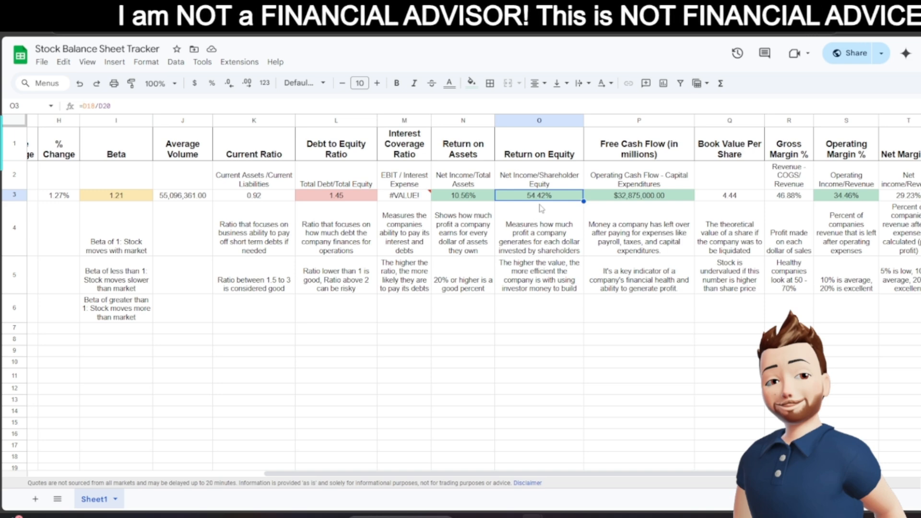
Shorten the column header in cell P1 to "Free Cash Flow" by removing the "(in millions)" note
{"action": "double_click", "coordinate": [679, 154]}
{"action": "key", "text": "BackSpace"}
{"action": "key", "text": "BackSpace"}
{"action": "key", "text": "BackSpace"}
{"action": "key", "text": "BackSpace"}
{"action": "key", "text": "BackSpace"}
{"action": "key", "text": "BackSpace"}
{"action": "key", "text": "BackSpace"}
{"action": "key", "text": "BackSpace"}
{"action": "key", "text": "BackSpace"}
{"action": "key", "text": "BackSpace"}
{"action": "key", "text": "BackSpace"}
{"action": "key", "text": "BackSpace"}
{"action": "key", "text": "BackSpace"}
{"action": "key", "text": "BackSpace"}
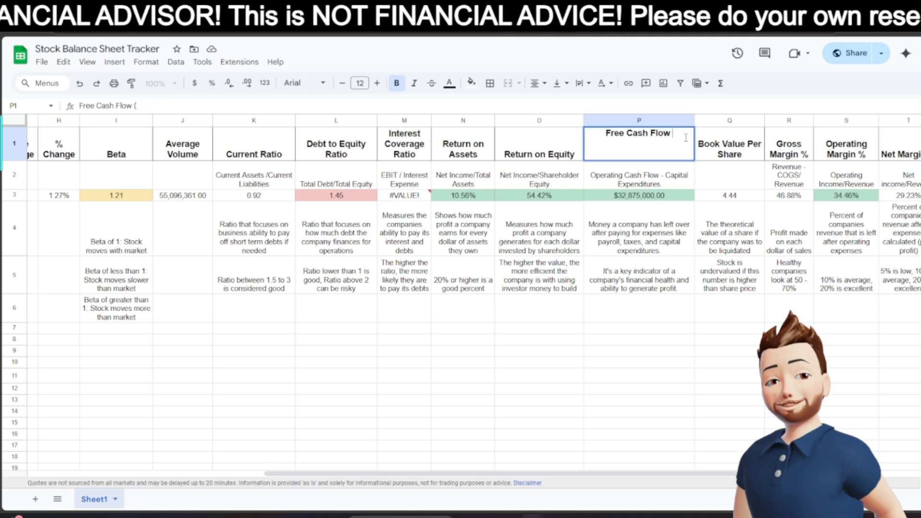
{"action": "key", "text": "Return"}
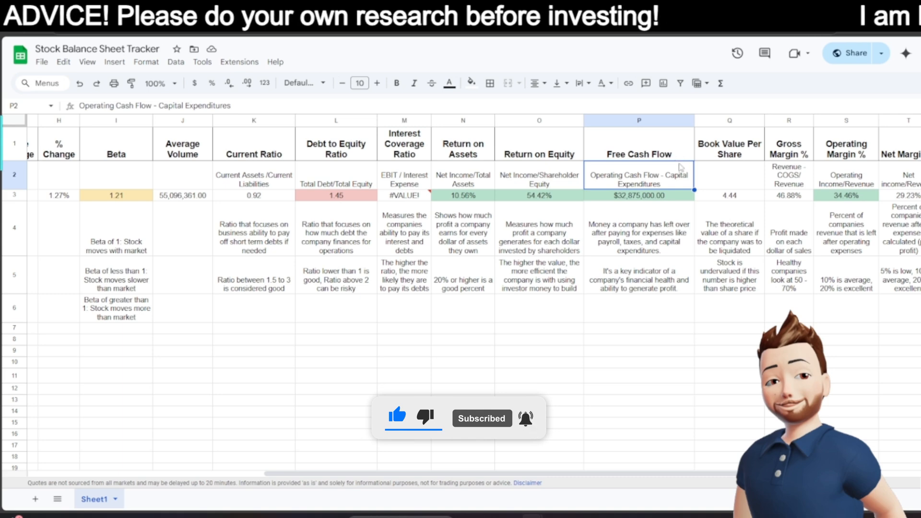
Examine the Gross Margin % explanation and benchmark in R4 and R5 and the formula in R3
{"action": "left_click_drag", "start_coordinate": [535, 474], "coordinate": [690, 473]}
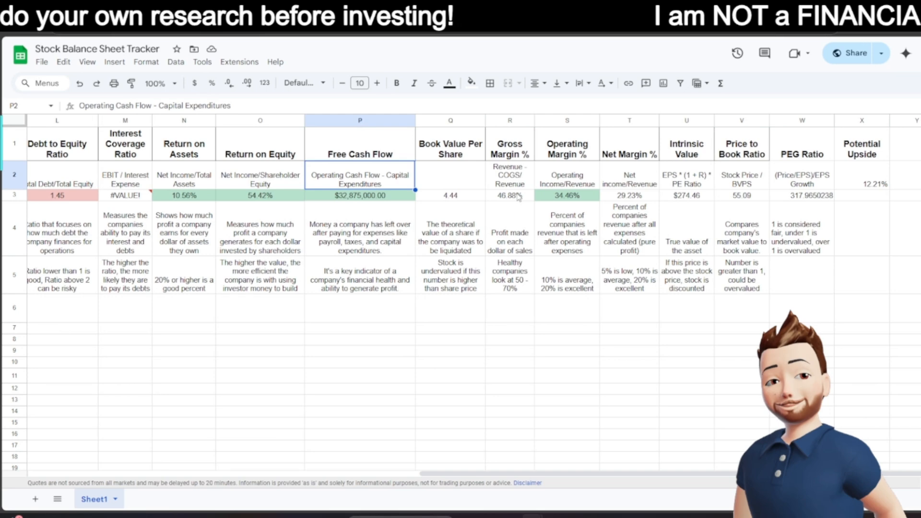
{"action": "left_click", "coordinate": [511, 242]}
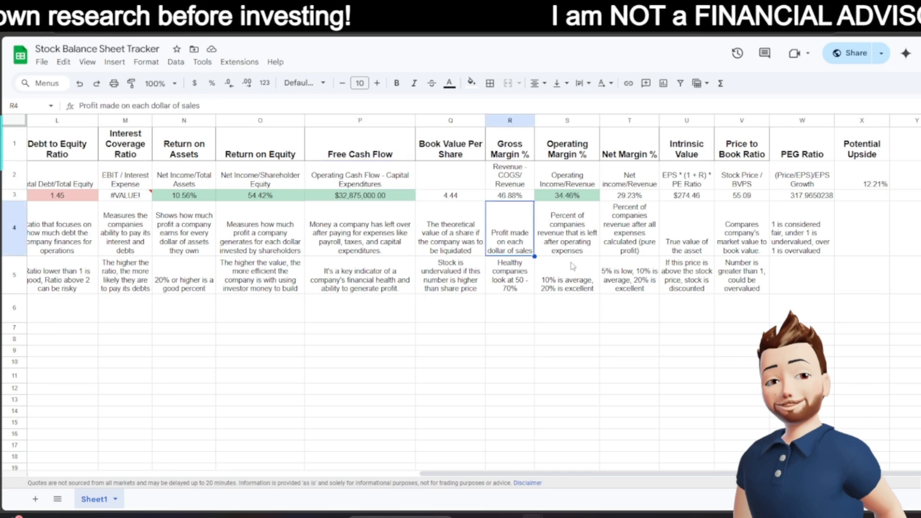
{"action": "left_click", "coordinate": [516, 284]}
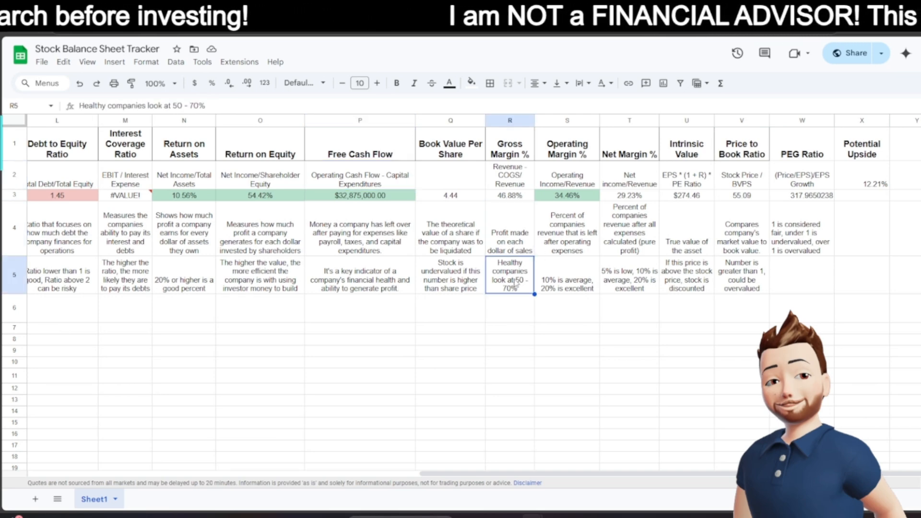
{"action": "left_click", "coordinate": [518, 199]}
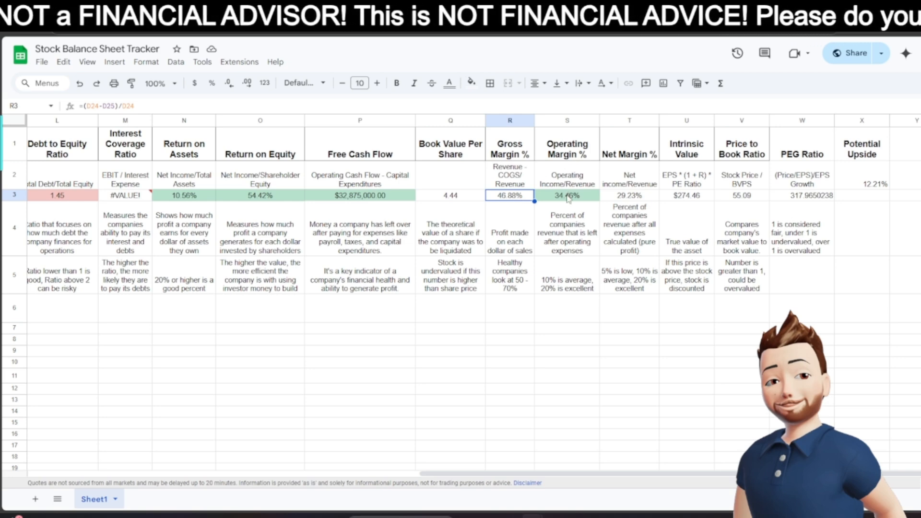
Examine the Operating Margin % and Net Margin % explanations in S4 and T4 and the Net Margin % formula in T3
{"action": "left_click", "coordinate": [576, 236]}
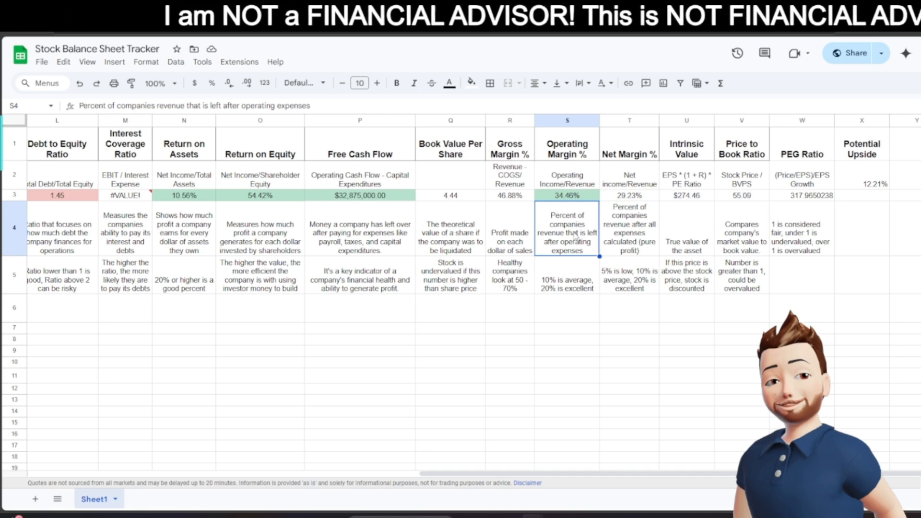
{"action": "left_click", "coordinate": [641, 229]}
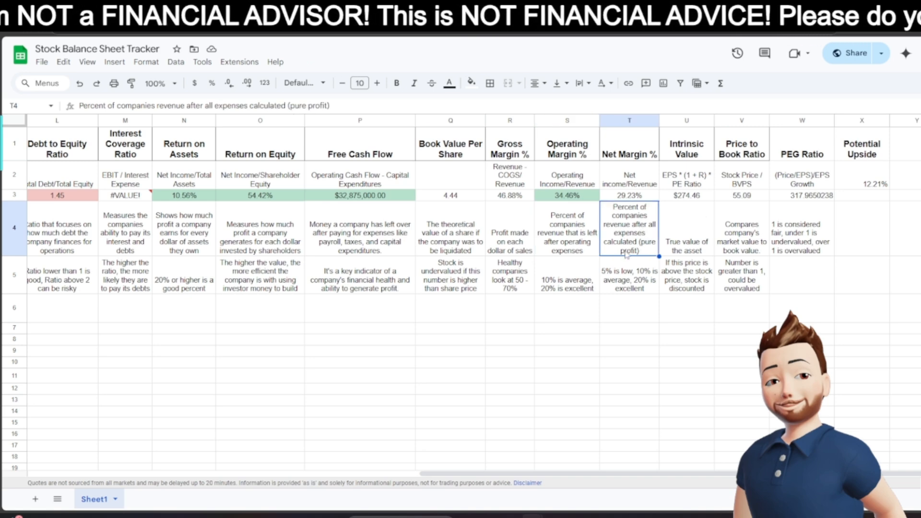
{"action": "left_click", "coordinate": [642, 195]}
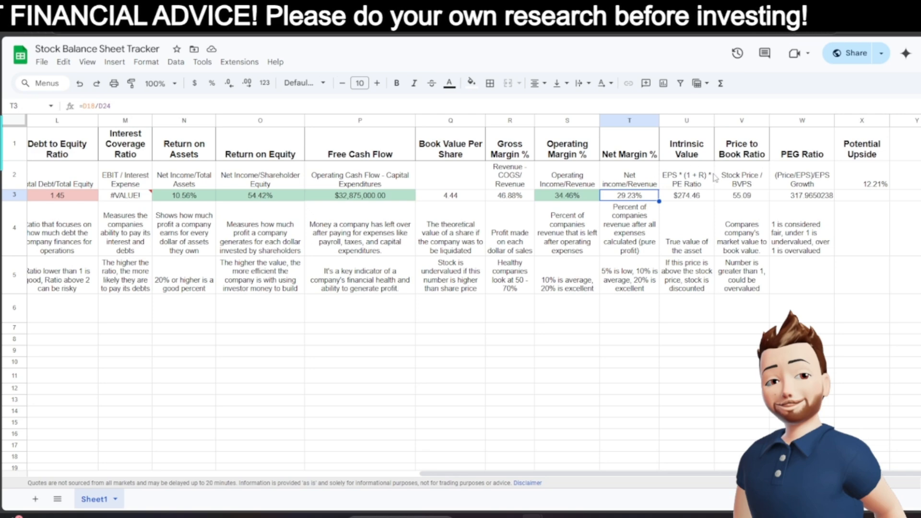
Examine the Intrinsic Value column U, including its formula in U3, the definition in U4 and the benchmark in U5
{"action": "left_click", "coordinate": [688, 149]}
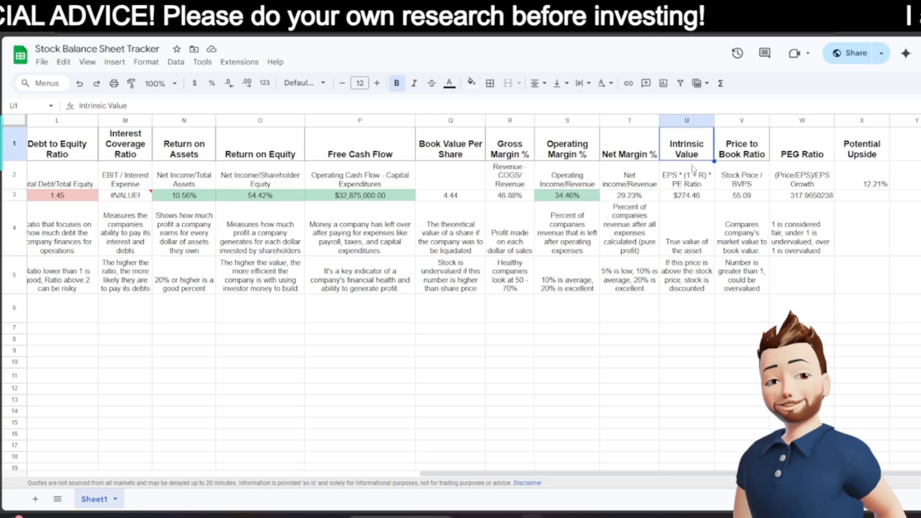
{"action": "left_click", "coordinate": [690, 196]}
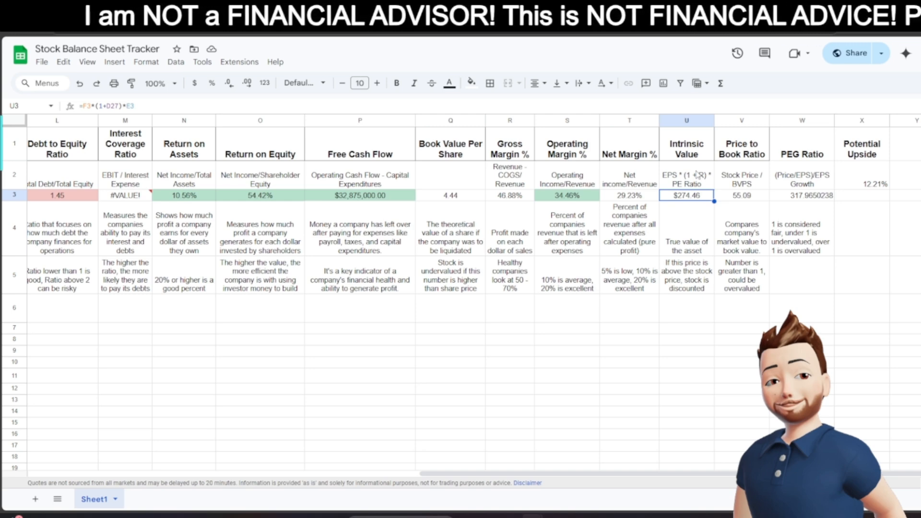
{"action": "left_click", "coordinate": [683, 241]}
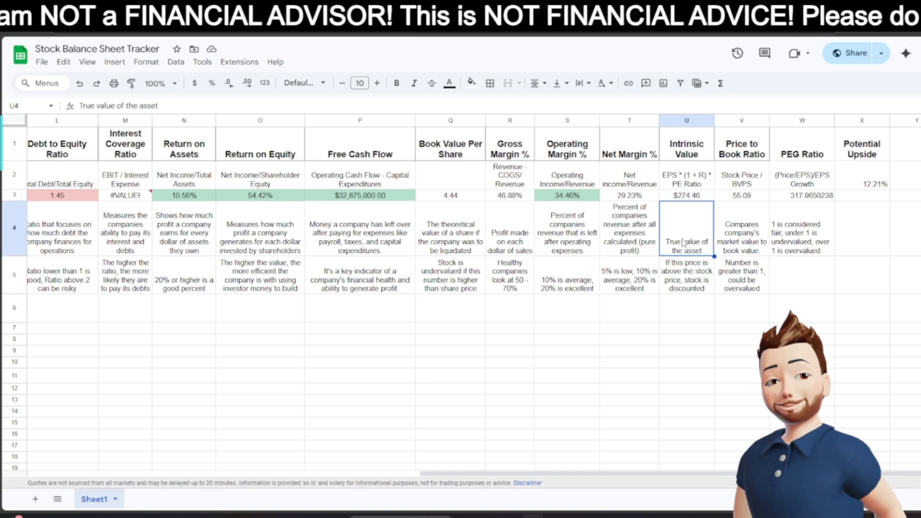
{"action": "left_click", "coordinate": [676, 177]}
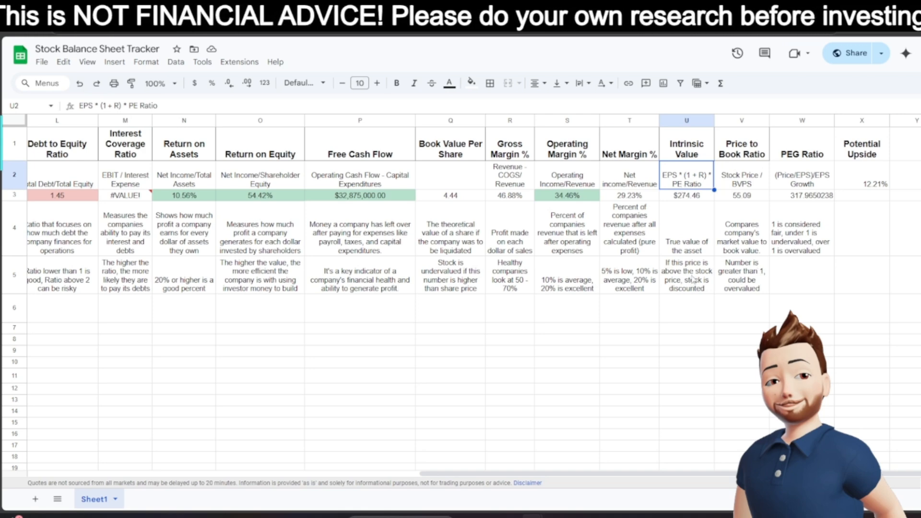
{"action": "left_click", "coordinate": [689, 201]}
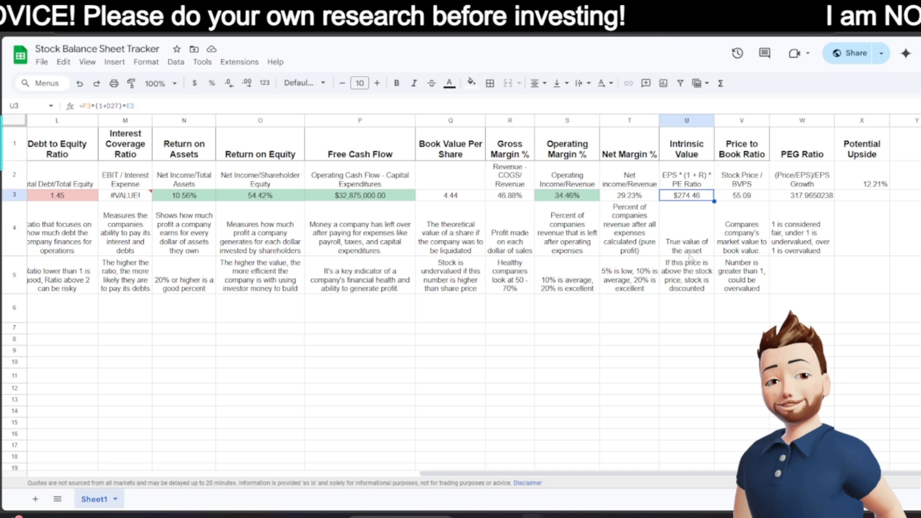
{"action": "left_click", "coordinate": [690, 287]}
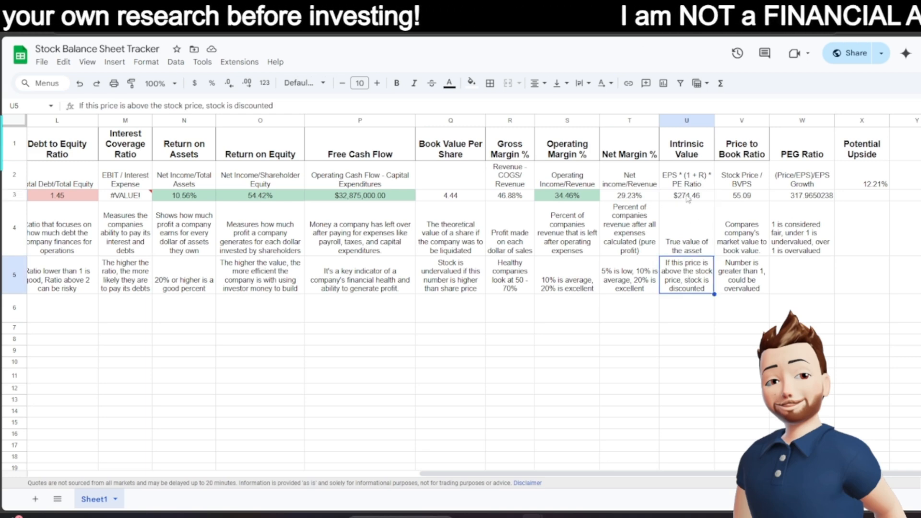
Check the stock price data columns and inspect the Beta formula in I3 and the PE Ratio formula in E3
{"action": "left_click_drag", "start_coordinate": [651, 473], "coordinate": [521, 470]}
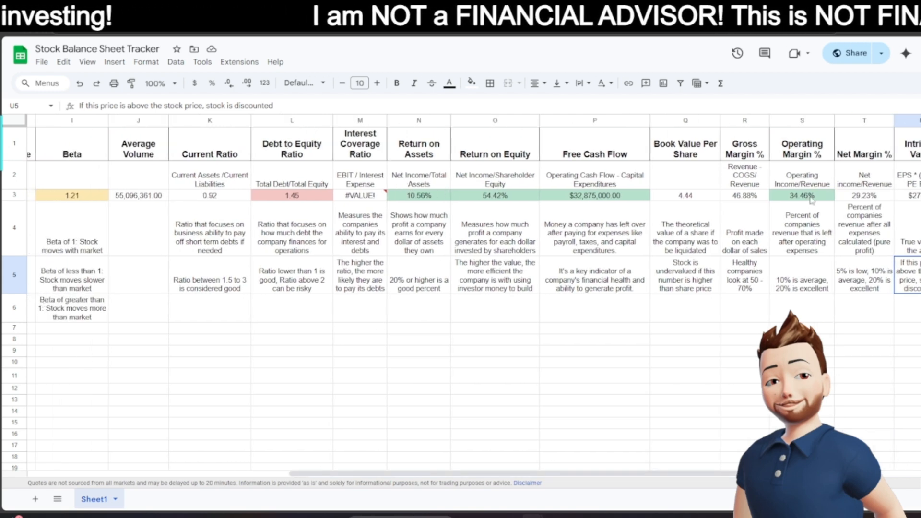
{"action": "left_click_drag", "start_coordinate": [564, 474], "coordinate": [417, 474]}
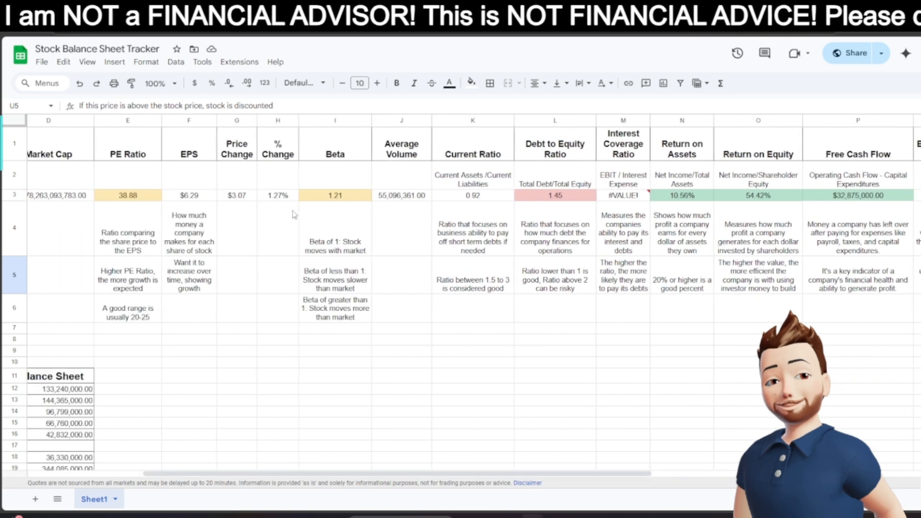
{"action": "left_click", "coordinate": [338, 198]}
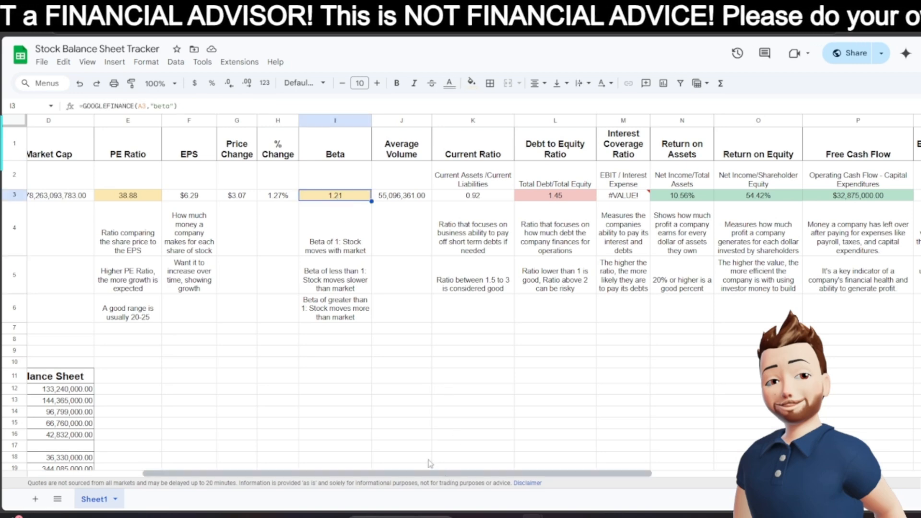
{"action": "left_click", "coordinate": [142, 195]}
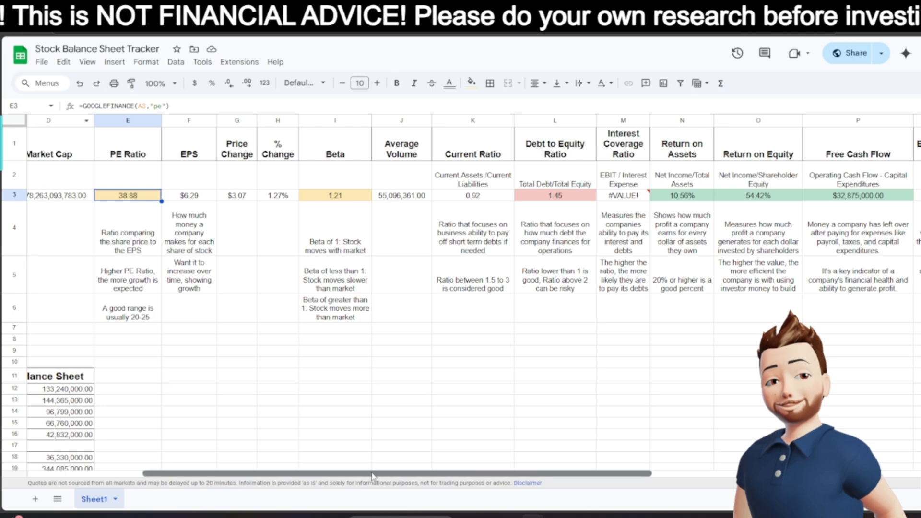
Examine the Price to Book Ratio and PEG Ratio columns V1:W5 and the Potential Upside formula in X2
{"action": "left_click_drag", "start_coordinate": [370, 475], "coordinate": [648, 474]}
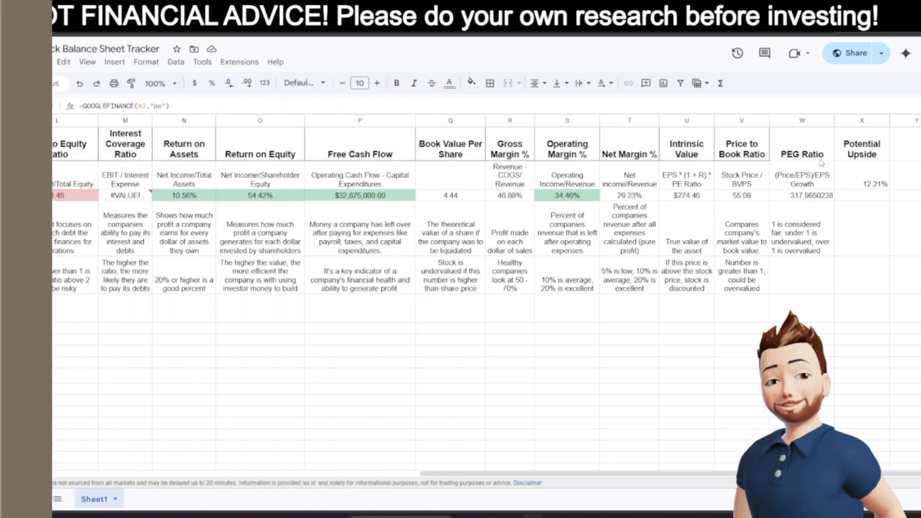
{"action": "left_click_drag", "start_coordinate": [794, 147], "coordinate": [742, 278]}
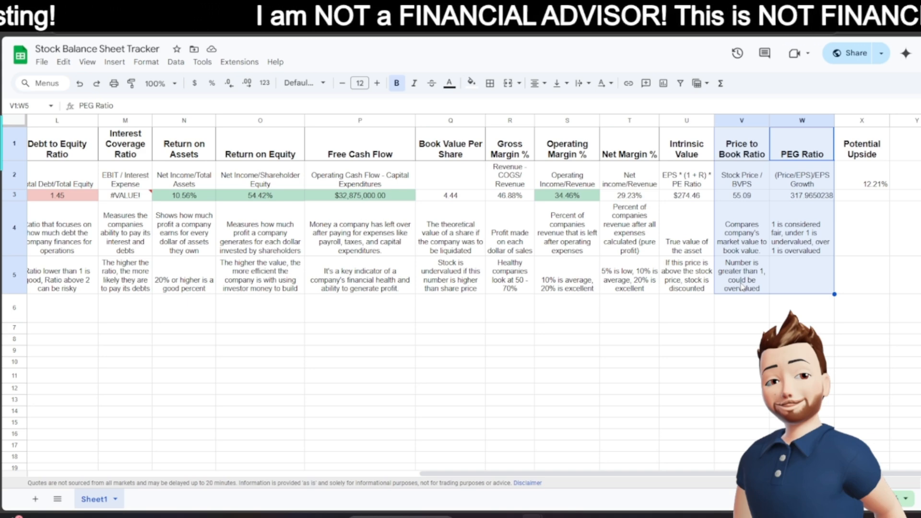
{"action": "left_click", "coordinate": [876, 186]}
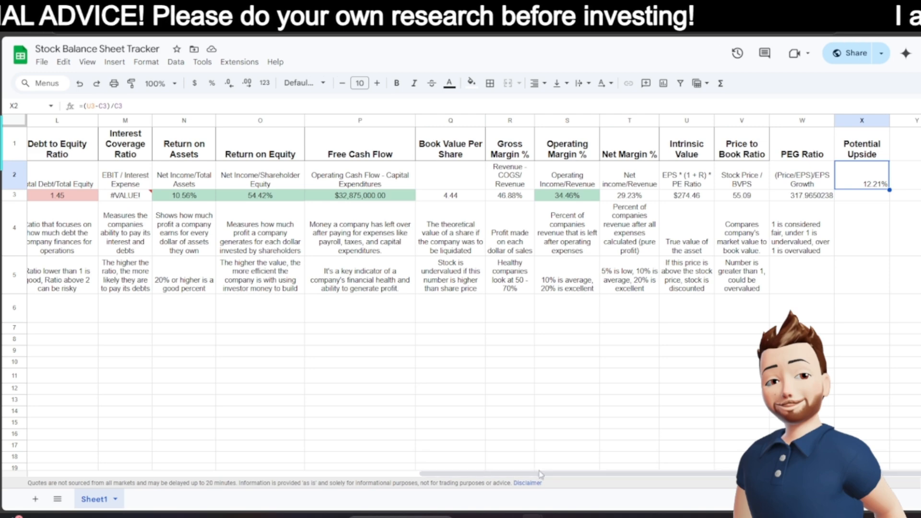
Review Apple's complete row of figures once more, from the Ticker column through to Potential Upside
{"action": "left_click_drag", "start_coordinate": [537, 475], "coordinate": [108, 442]}
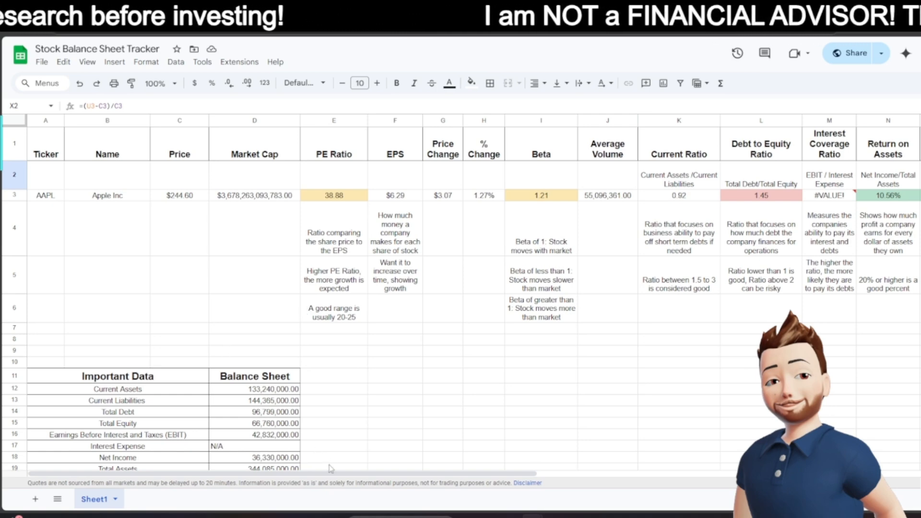
{"action": "left_click_drag", "start_coordinate": [332, 474], "coordinate": [447, 474]}
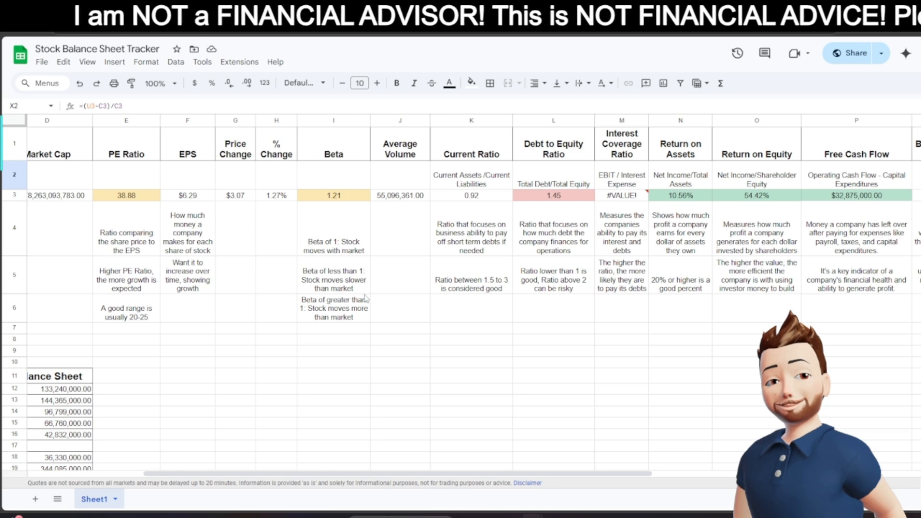
{"action": "left_click_drag", "start_coordinate": [468, 474], "coordinate": [661, 474]}
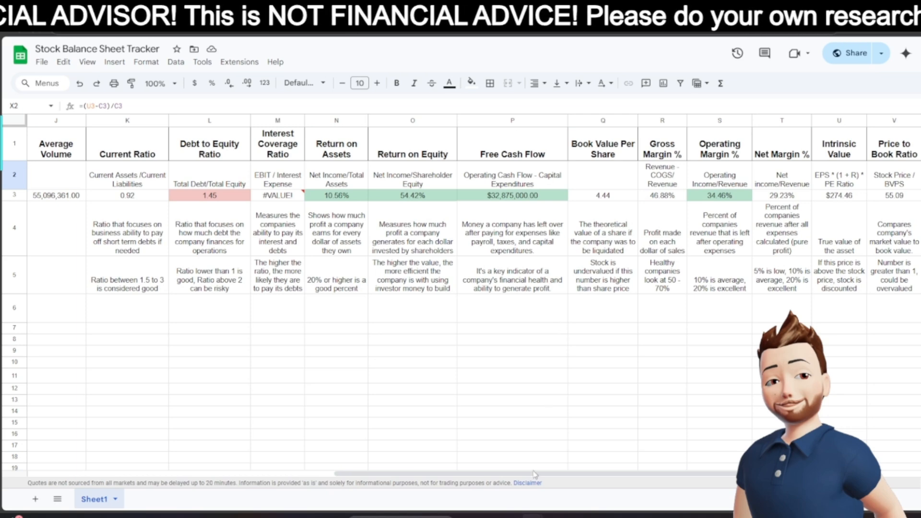
{"action": "left_click_drag", "start_coordinate": [536, 475], "coordinate": [620, 475]}
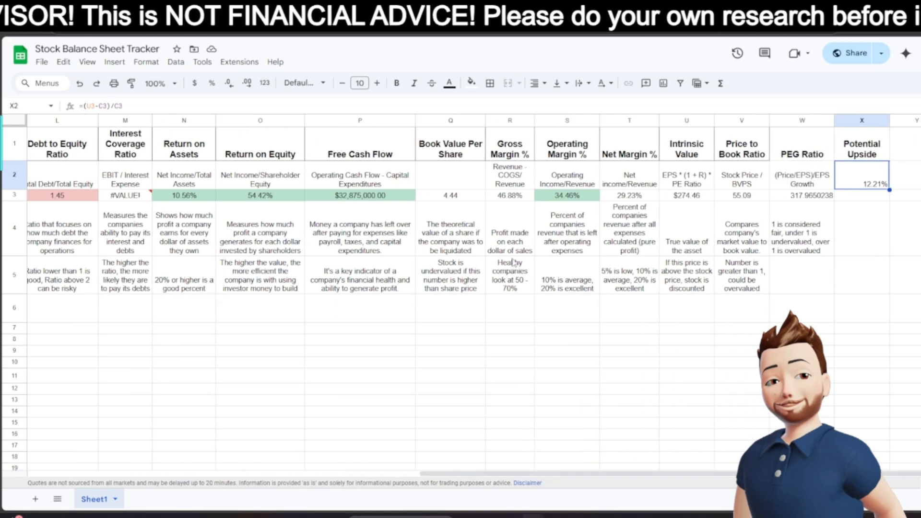